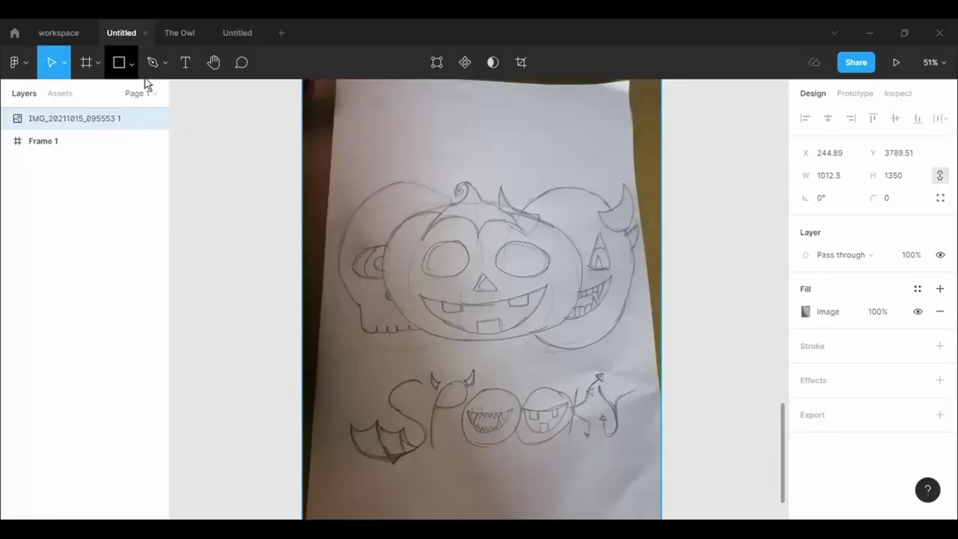
Choose the Rectangle tool from the toolbar's basic shapes list
{"action": "left_click", "coordinate": [132, 63]}
{"action": "left_click", "coordinate": [82, 91]}
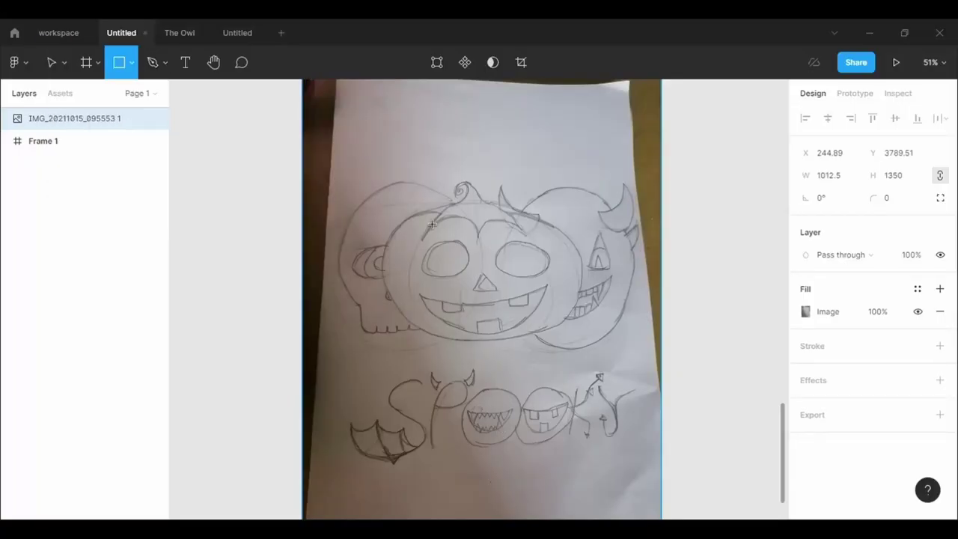
Draw a rectangle over the pumpkin with no fill and a 5 px stroke
{"action": "left_click_drag", "start_coordinate": [390, 190], "coordinate": [587, 350]}
{"action": "left_click", "coordinate": [940, 311]}
{"action": "left_click", "coordinate": [940, 323]}
{"action": "left_click", "coordinate": [824, 369]}
{"action": "type", "text": "5"}
{"action": "key", "text": "Return"}
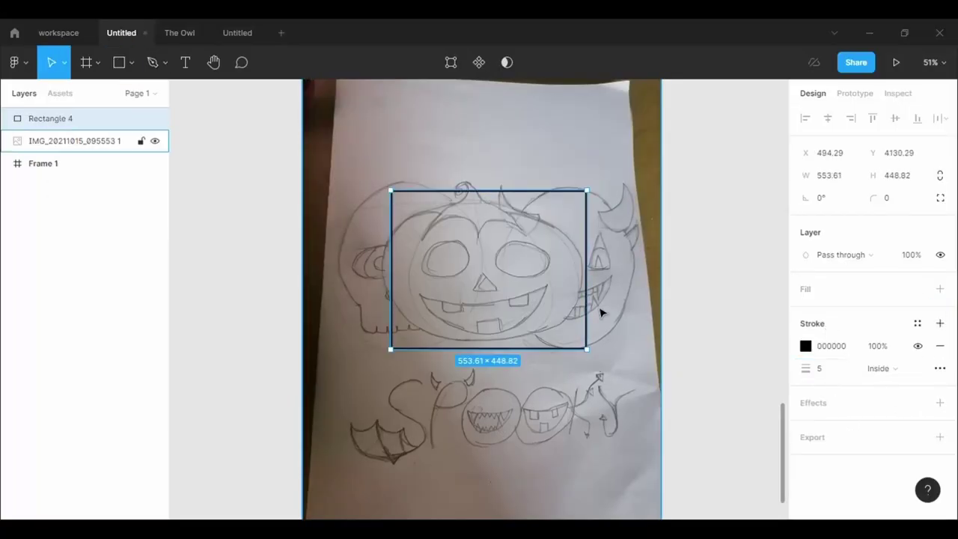
Edit the rectangle's points, adding and moving vertices onto the pumpkin's edge
{"action": "scroll", "coordinate": [596, 307], "scroll_direction": "up", "scroll_amount": 3}
{"action": "key", "text": "Return"}
{"action": "left_click_drag", "start_coordinate": [582, 128], "coordinate": [508, 167]}
{"action": "left_click_drag", "start_coordinate": [545, 270], "coordinate": [575, 259]}
{"action": "left_click_drag", "start_coordinate": [582, 373], "coordinate": [514, 348]}
{"action": "left_click_drag", "start_coordinate": [396, 361], "coordinate": [401, 366]}
{"action": "left_click_drag", "start_coordinate": [278, 374], "coordinate": [304, 350]}
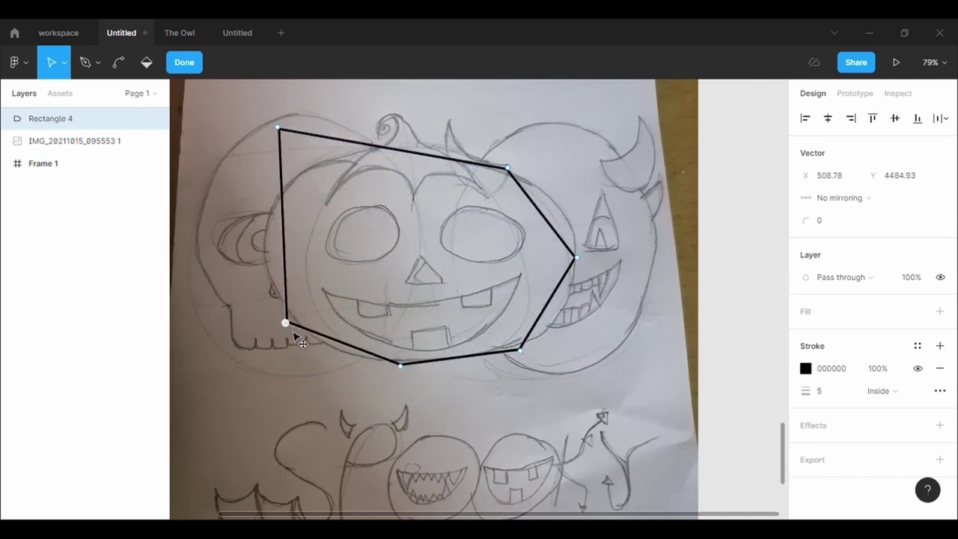
{"action": "left_click_drag", "start_coordinate": [292, 239], "coordinate": [266, 257]}
{"action": "left_click_drag", "start_coordinate": [278, 128], "coordinate": [311, 154]}
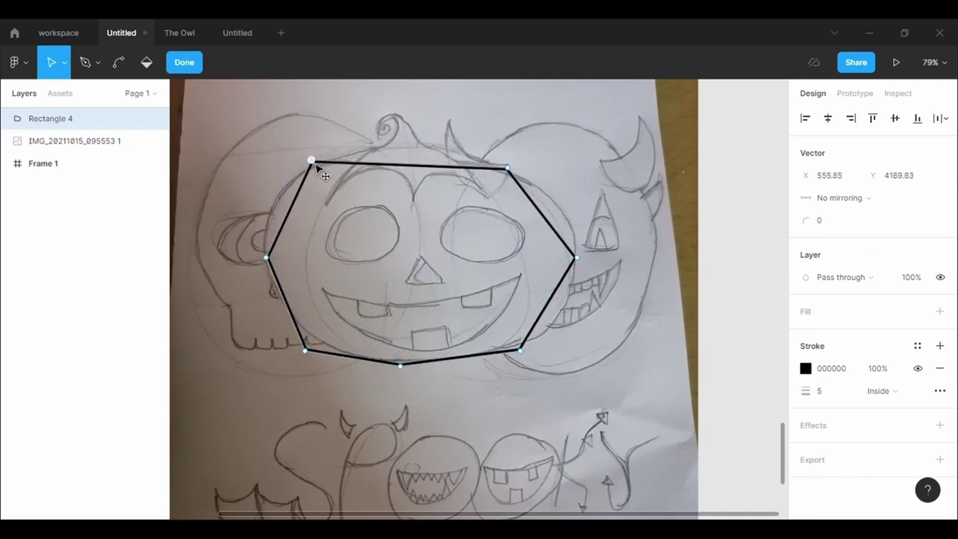
{"action": "left_click_drag", "start_coordinate": [421, 157], "coordinate": [406, 140]}
{"action": "left_click_drag", "start_coordinate": [508, 160], "coordinate": [520, 167]}
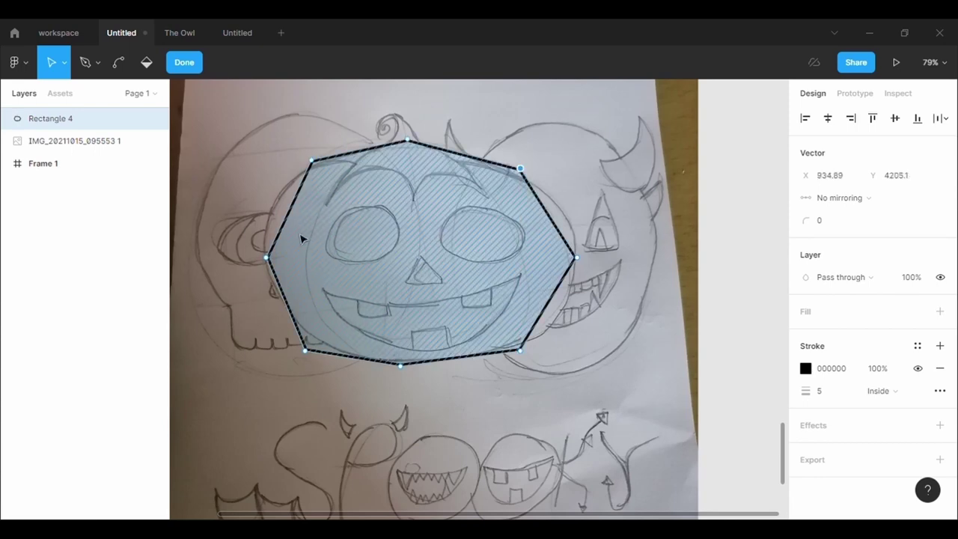
Round the top and right points with a corner radius of 200
{"action": "left_click", "coordinate": [846, 231]}
{"action": "type", "text": "100"}
{"action": "key", "text": "Return"}
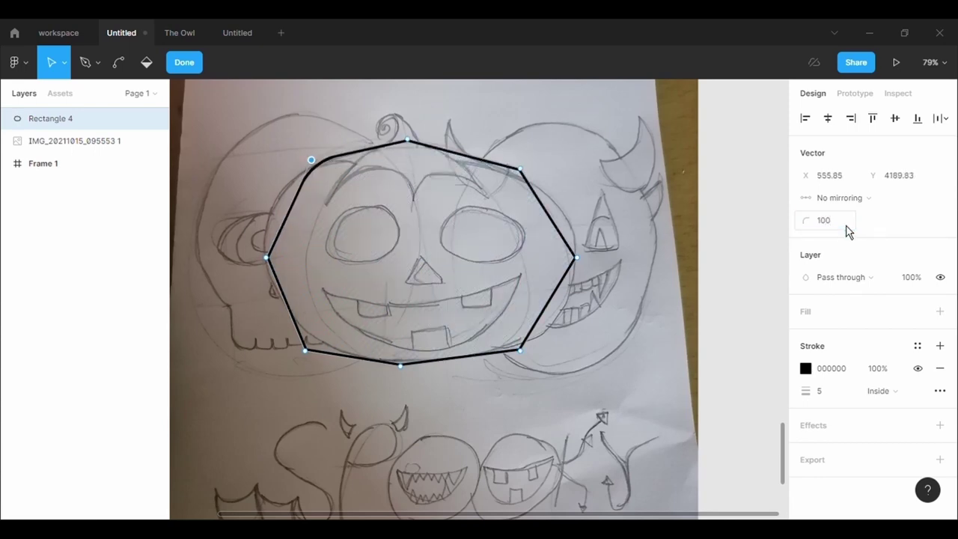
{"action": "type", "text": "00"}
{"action": "key", "text": "Return"}
{"action": "key", "text": "BackSpace"}
{"action": "type", "text": "0"}
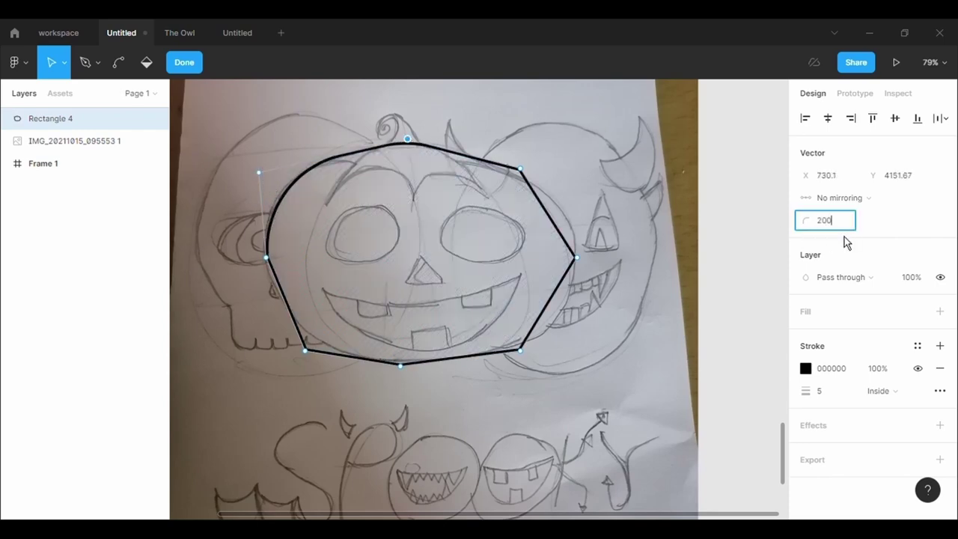
{"action": "key", "text": "BackSpace"}
{"action": "key", "text": "BackSpace"}
{"action": "key", "text": "BackSpace"}
{"action": "left_click_drag", "start_coordinate": [520, 166], "coordinate": [556, 165]}
{"action": "type", "text": "200"}
{"action": "key", "text": "Return"}
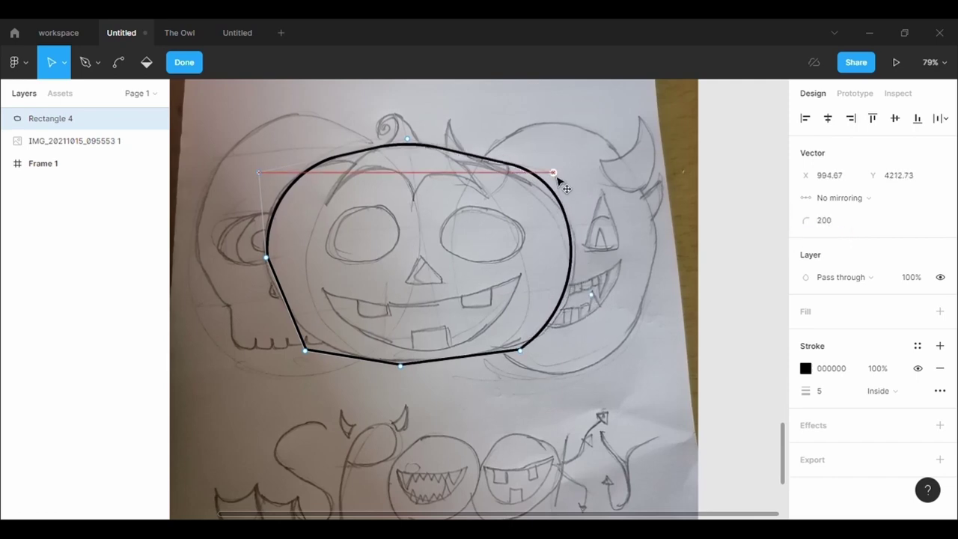
Adjust the side points, round all points to 300 and the top-right to 500
{"action": "left_click_drag", "start_coordinate": [592, 295], "coordinate": [616, 284]}
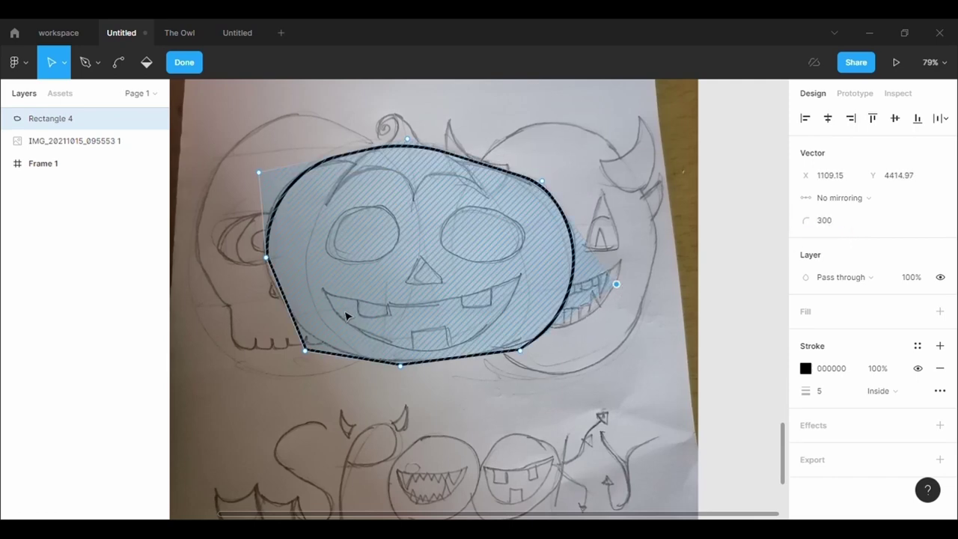
{"action": "type", "text": "300"}
{"action": "key", "text": "Return"}
{"action": "left_click_drag", "start_coordinate": [266, 257], "coordinate": [266, 288]}
{"action": "left_click", "coordinate": [304, 350]}
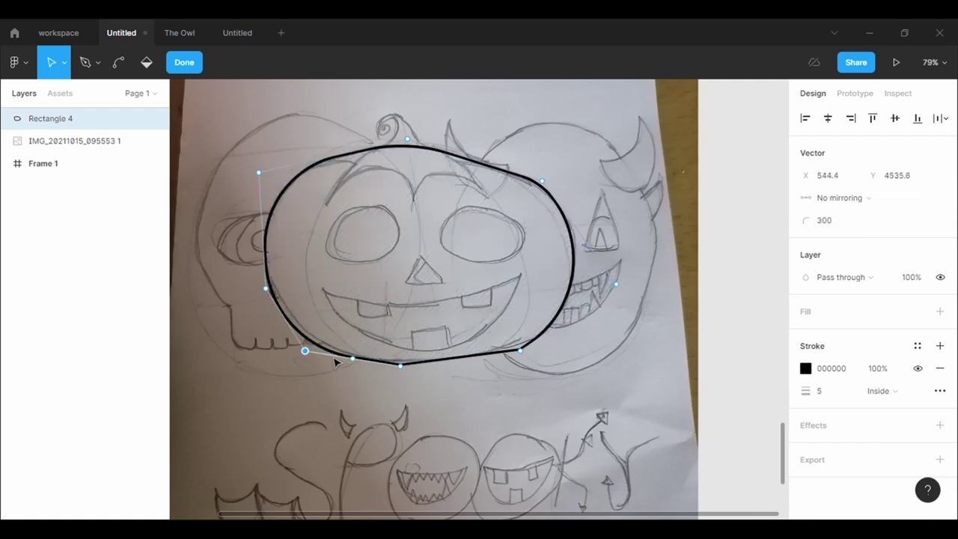
{"action": "left_click_drag", "start_coordinate": [306, 351], "coordinate": [320, 353]}
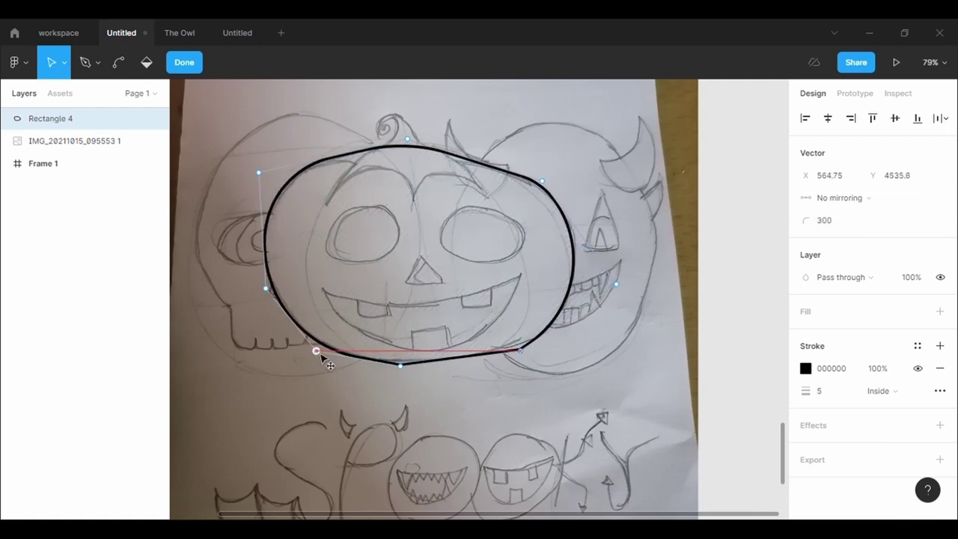
{"action": "key", "text": "ctrl+a"}
{"action": "left_click", "coordinate": [832, 229]}
{"action": "type", "text": "300"}
{"action": "key", "text": "Return"}
{"action": "left_click", "coordinate": [542, 183]}
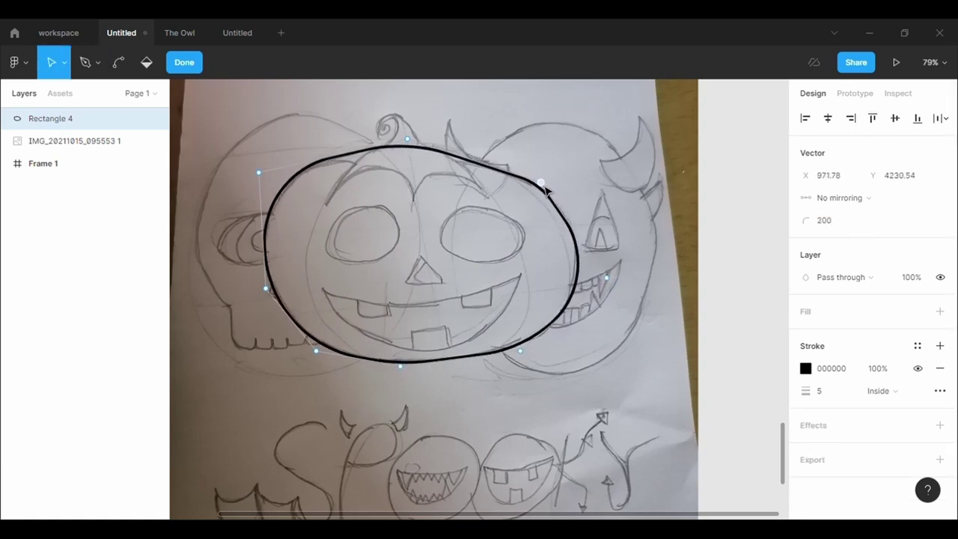
{"action": "type", "text": "500"}
{"action": "key", "text": "Return"}
Fine-tune the top and left points with 500 rounding to smooth the pumpkin outline
{"action": "left_click_drag", "start_coordinate": [607, 279], "coordinate": [602, 271]}
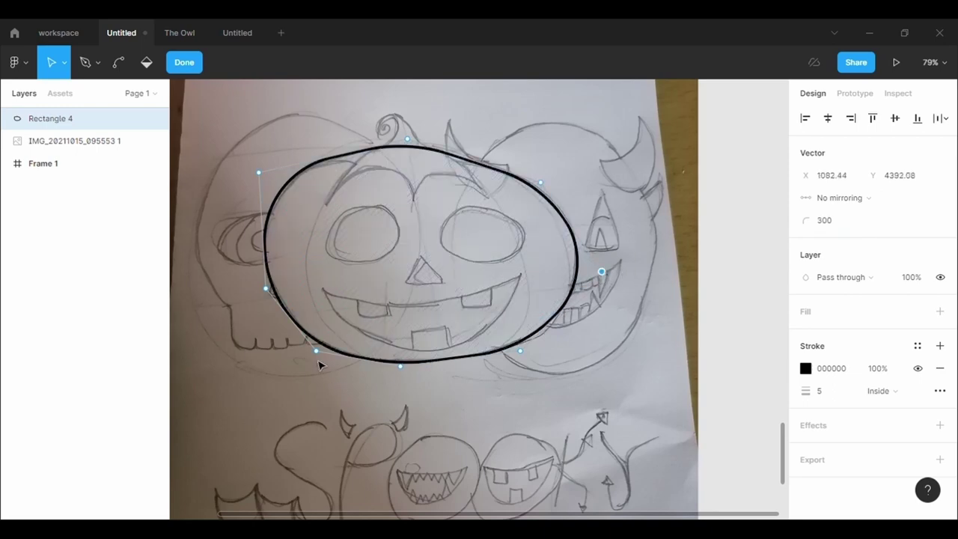
{"action": "left_click", "coordinate": [260, 172]}
{"action": "left_click", "coordinate": [541, 183]}
{"action": "type", "text": "0"}
{"action": "key", "text": "Return"}
{"action": "left_click_drag", "start_coordinate": [259, 170], "coordinate": [238, 182]}
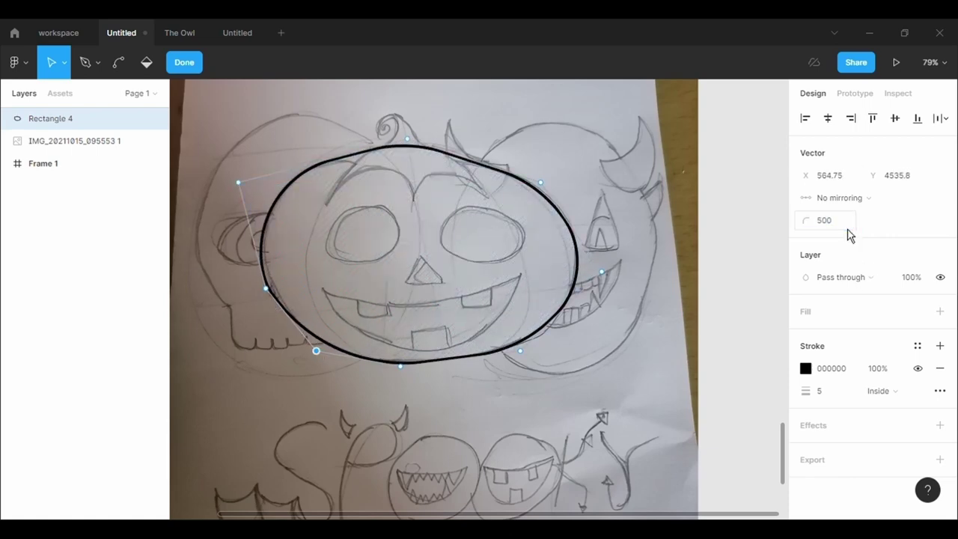
{"action": "left_click", "coordinate": [266, 288]}
{"action": "left_click_drag", "start_coordinate": [266, 288], "coordinate": [255, 272]}
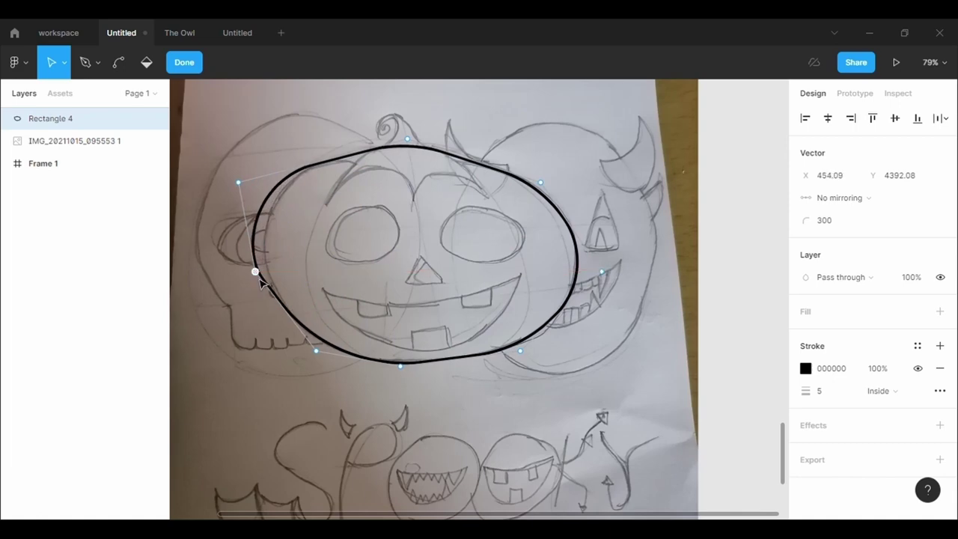
{"action": "left_click_drag", "start_coordinate": [241, 187], "coordinate": [281, 178]}
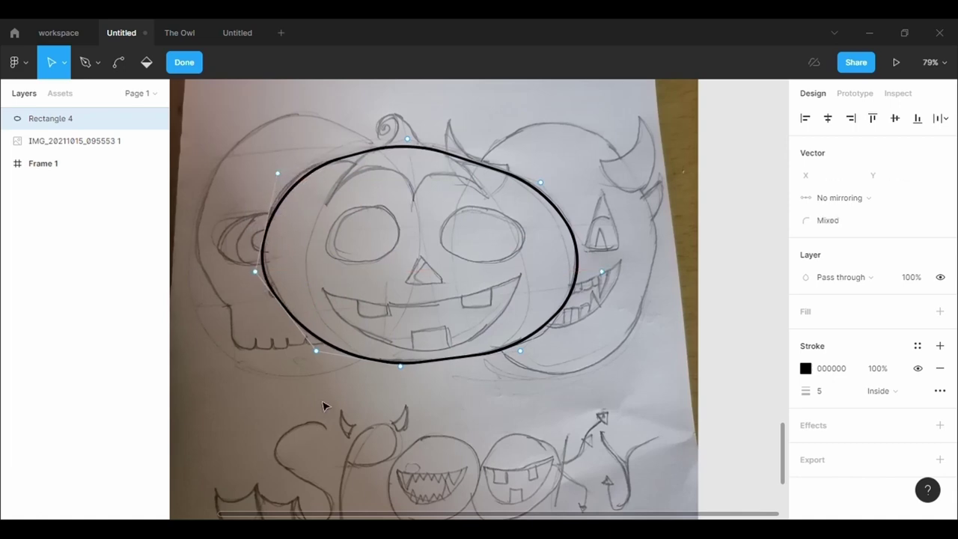
{"action": "key", "text": "Escape"}
Draw an unfilled 5 px ellipse on the left eye and copy it onto the right eye
{"action": "key", "text": "o"}
{"action": "left_click_drag", "start_coordinate": [337, 213], "coordinate": [409, 276]}
{"action": "left_click", "coordinate": [940, 311]}
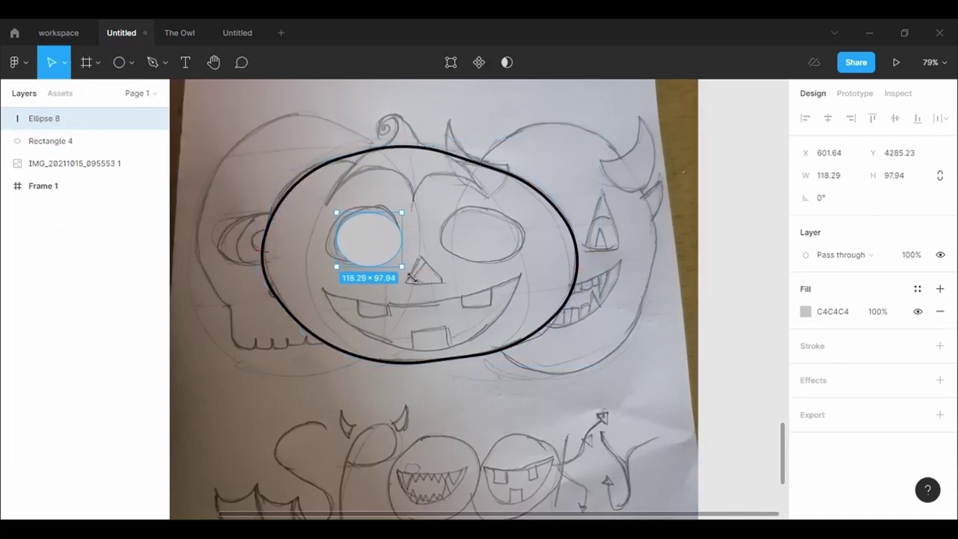
{"action": "left_click", "coordinate": [940, 323]}
{"action": "left_click", "coordinate": [819, 369]}
{"action": "type", "text": "5"}
{"action": "key", "text": "ctrl+c"}
{"action": "key", "text": "ctrl+v"}
{"action": "mouse_move", "coordinate": [381, 241]}
{"action": "left_mouse_down"}
{"action": "mouse_move", "coordinate": [496, 242]}
{"action": "mouse_move", "coordinate": [488, 242]}
{"action": "left_mouse_up"}
Add an offset second ring on the left eye and bring it to the front
{"action": "left_click", "coordinate": [359, 242]}
{"action": "key", "text": "c"}
{"action": "key", "text": "v"}
{"action": "left_click", "coordinate": [317, 235]}
{"action": "left_click", "coordinate": [342, 235]}
{"action": "key", "text": "ctrl+c"}
{"action": "key", "text": "ctrl+v"}
{"action": "left_click_drag", "start_coordinate": [342, 240], "coordinate": [350, 244]}
{"action": "left_click", "coordinate": [358, 251]}
{"action": "right_click", "coordinate": [338, 247]}
{"action": "left_click", "coordinate": [389, 217]}
{"action": "left_click", "coordinate": [412, 224]}
Paste a second ring onto the right eye and send it to the back
{"action": "left_click", "coordinate": [513, 253]}
{"action": "key", "text": "ctrl+v"}
{"action": "left_click_drag", "start_coordinate": [475, 236], "coordinate": [481, 236]}
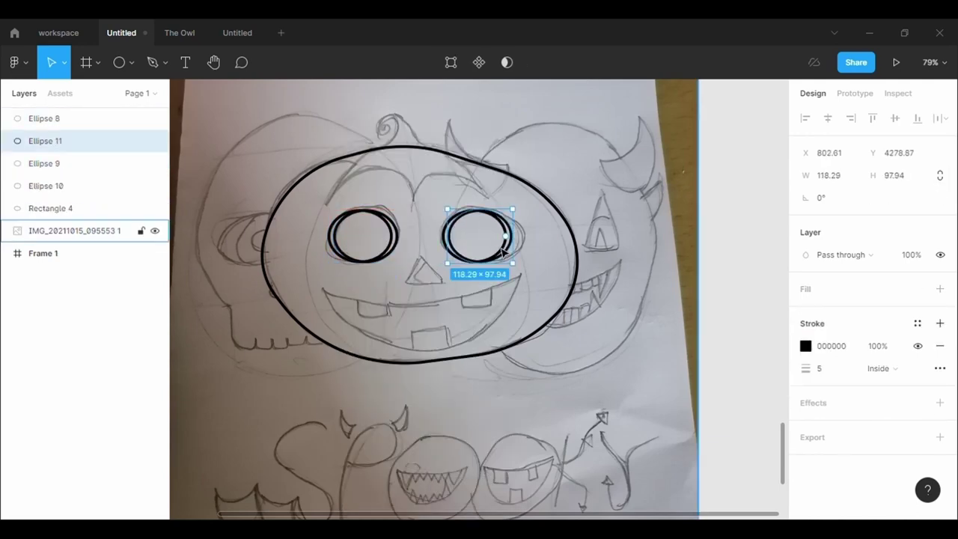
{"action": "left_click", "coordinate": [444, 236]}
{"action": "right_click", "coordinate": [449, 238]}
{"action": "left_click", "coordinate": [529, 252]}
Draw an unfilled Polygon triangle over the pumpkin's nose
{"action": "left_click", "coordinate": [130, 62]}
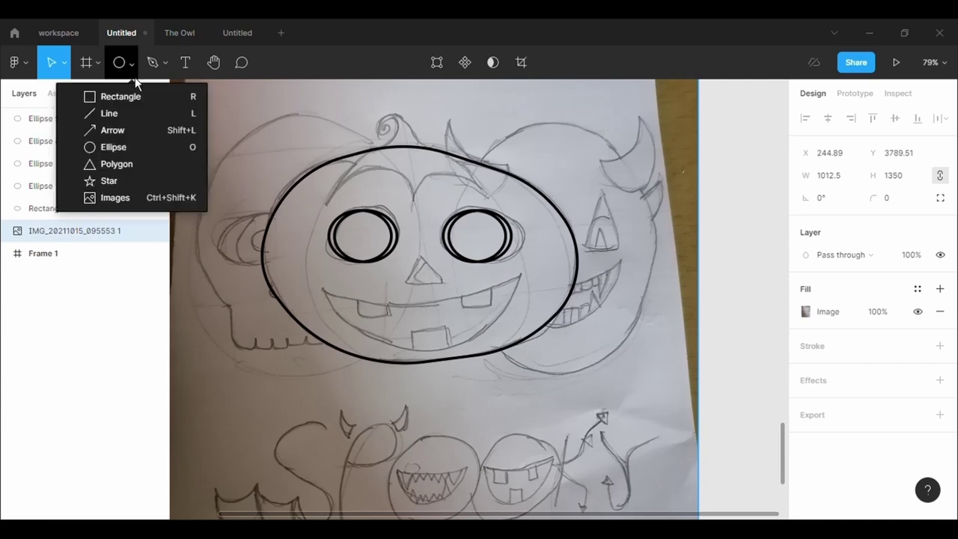
{"action": "left_click", "coordinate": [112, 163]}
{"action": "mouse_move", "coordinate": [419, 253]}
{"action": "left_mouse_down"}
{"action": "mouse_move", "coordinate": [399, 295]}
{"action": "mouse_move", "coordinate": [434, 281]}
{"action": "left_mouse_up"}
{"action": "type", "text": "5"}
{"action": "left_click", "coordinate": [940, 333]}
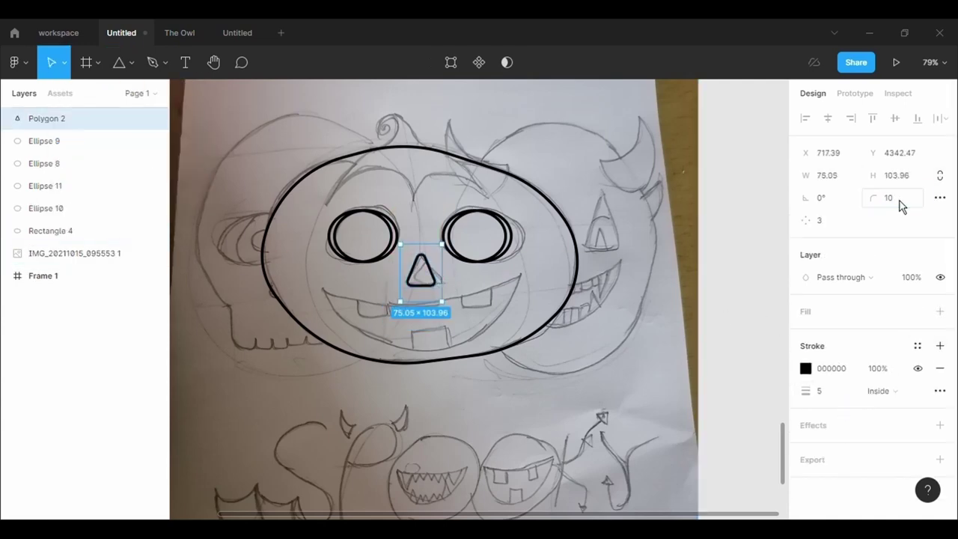
{"action": "double_click", "coordinate": [499, 282]}
Draw the mouth as a closed Pen path between its left and right corners
{"action": "left_click", "coordinate": [153, 62]}
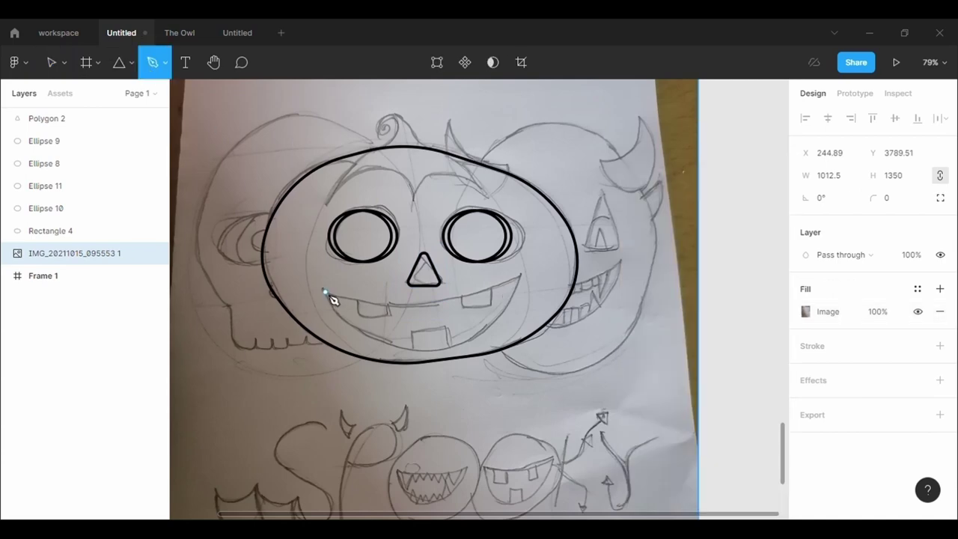
{"action": "left_click", "coordinate": [323, 290]}
{"action": "left_click", "coordinate": [519, 291]}
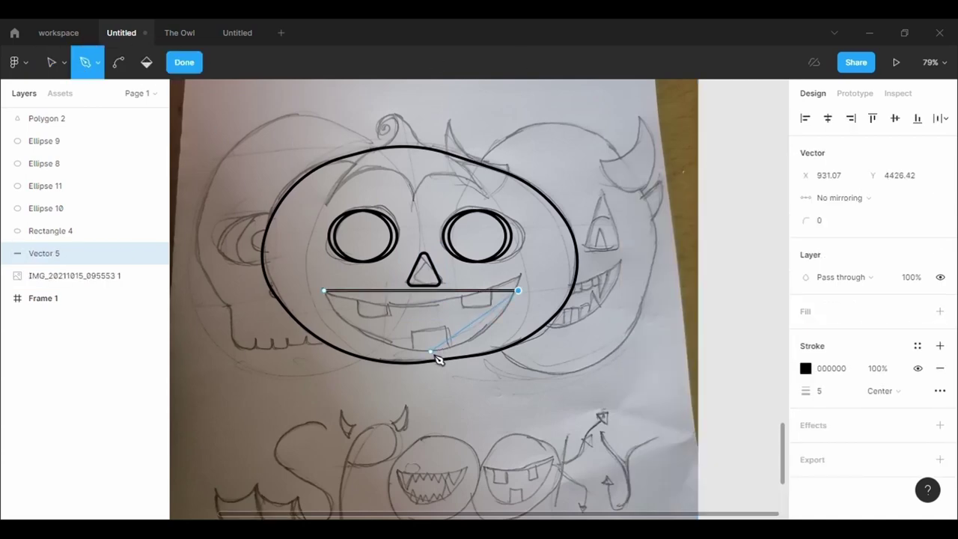
{"action": "left_click", "coordinate": [323, 291]}
{"action": "key", "text": "Escape"}
Round the mouth's points with a radius of 200 and adjust its bottom point
{"action": "double_click", "coordinate": [438, 358]}
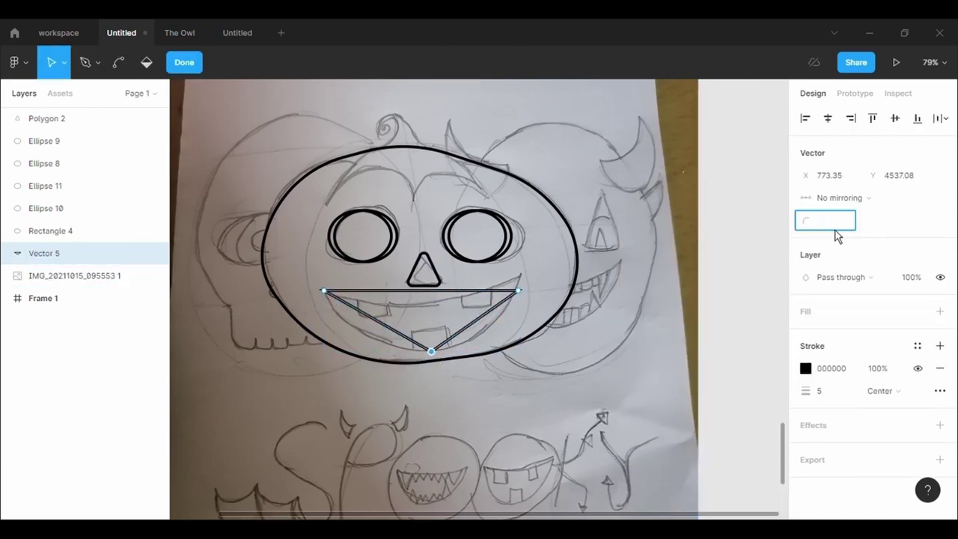
{"action": "type", "text": "200"}
{"action": "key", "text": "Return"}
{"action": "mouse_move", "coordinate": [431, 350]}
{"action": "left_mouse_down"}
{"action": "mouse_move", "coordinate": [449, 421]}
{"action": "mouse_move", "coordinate": [438, 321]}
{"action": "left_mouse_up"}
{"action": "key", "text": "Escape"}
Drag the mouth's lower edge down into a curved smile
{"action": "key", "text": "Return"}
{"action": "left_click", "coordinate": [509, 311]}
{"action": "left_click", "coordinate": [487, 317]}
{"action": "key", "text": "Return"}
{"action": "left_click_drag", "start_coordinate": [496, 325], "coordinate": [455, 449]}
{"action": "key", "text": "Escape"}
{"action": "left_click", "coordinate": [514, 444]}
{"action": "scroll", "coordinate": [502, 364], "scroll_direction": "up", "scroll_amount": 3}
{"action": "scroll", "coordinate": [292, 146], "scroll_direction": "down", "scroll_amount": 3}
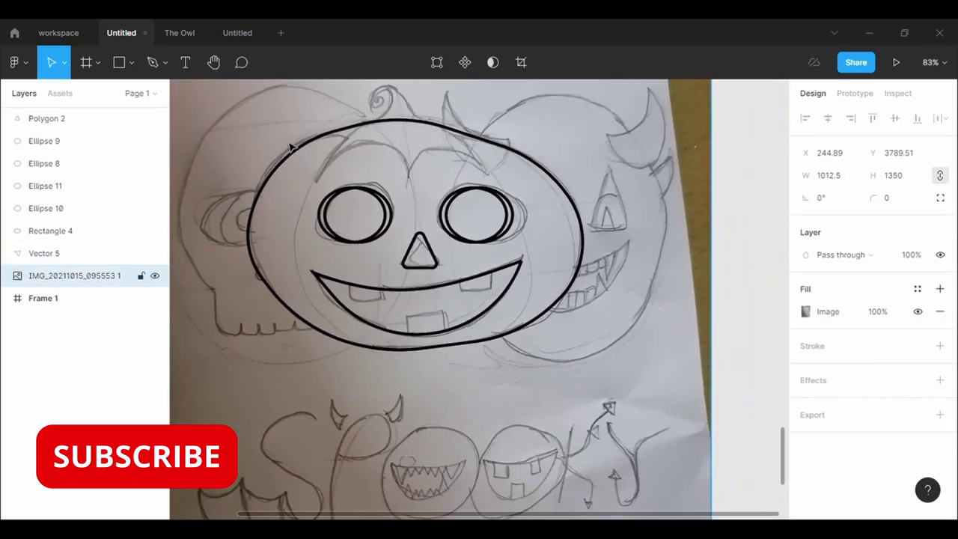
Draw a small unfilled, black-outlined tooth on the mouth and lower its top-right corner
{"action": "key", "text": "r"}
{"action": "left_click_drag", "start_coordinate": [352, 285], "coordinate": [393, 306]}
{"action": "left_click", "coordinate": [940, 311]}
{"action": "left_click", "coordinate": [940, 324]}
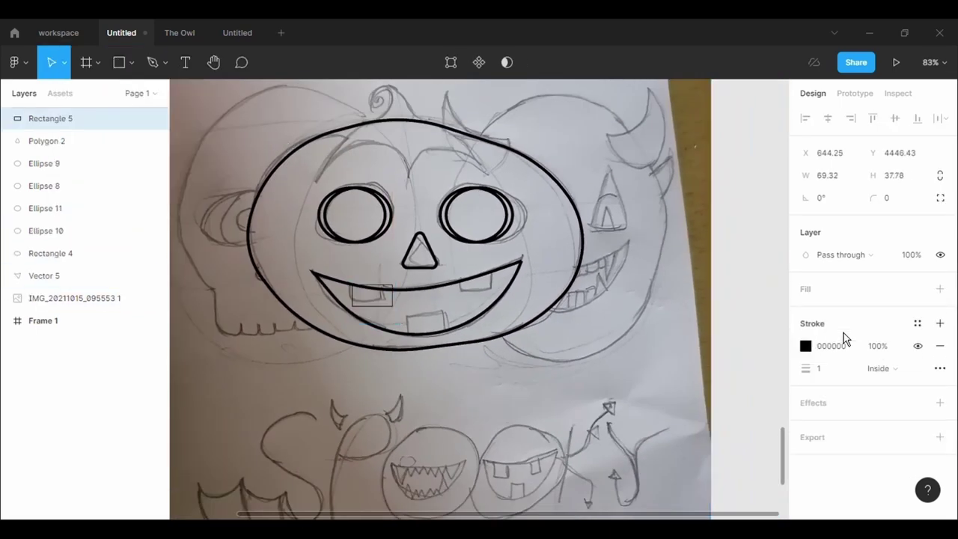
{"action": "scroll", "coordinate": [393, 301], "scroll_direction": "up", "scroll_amount": 5}
{"action": "double_click", "coordinate": [259, 251]}
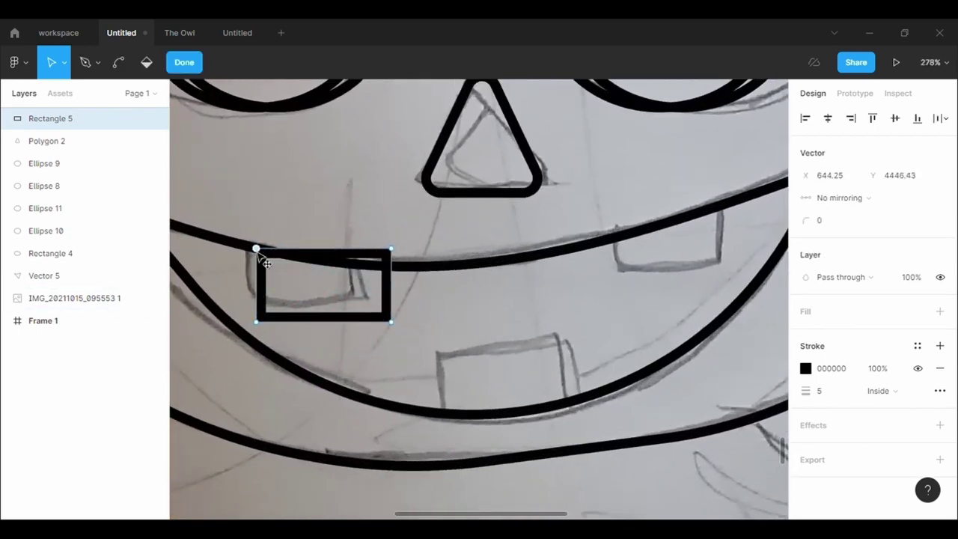
{"action": "left_click_drag", "start_coordinate": [391, 249], "coordinate": [391, 263]}
{"action": "left_click", "coordinate": [333, 255]}
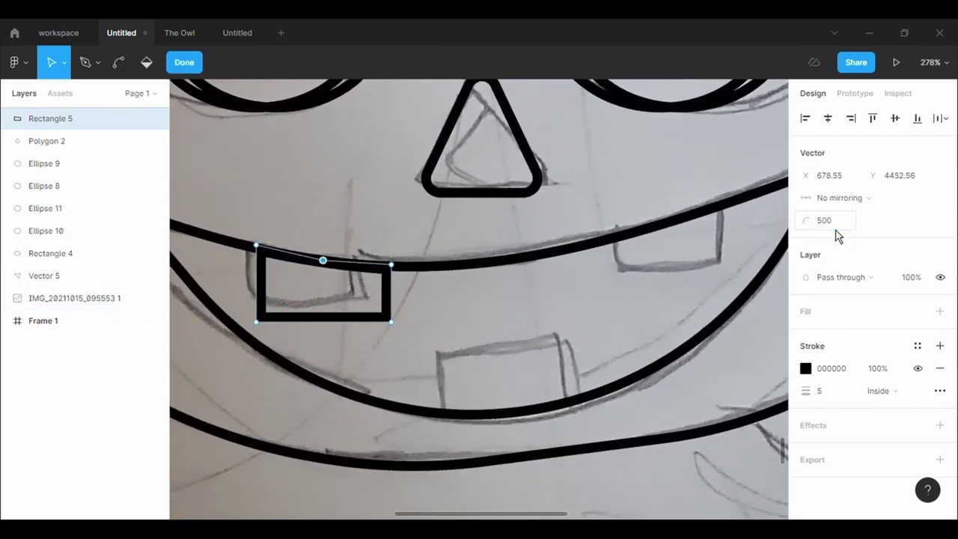
{"action": "key", "text": "Escape"}
{"action": "key", "text": "Return"}
Set the tooth's corner rounding to 5 and reselect the left tooth
{"action": "left_click", "coordinate": [378, 306]}
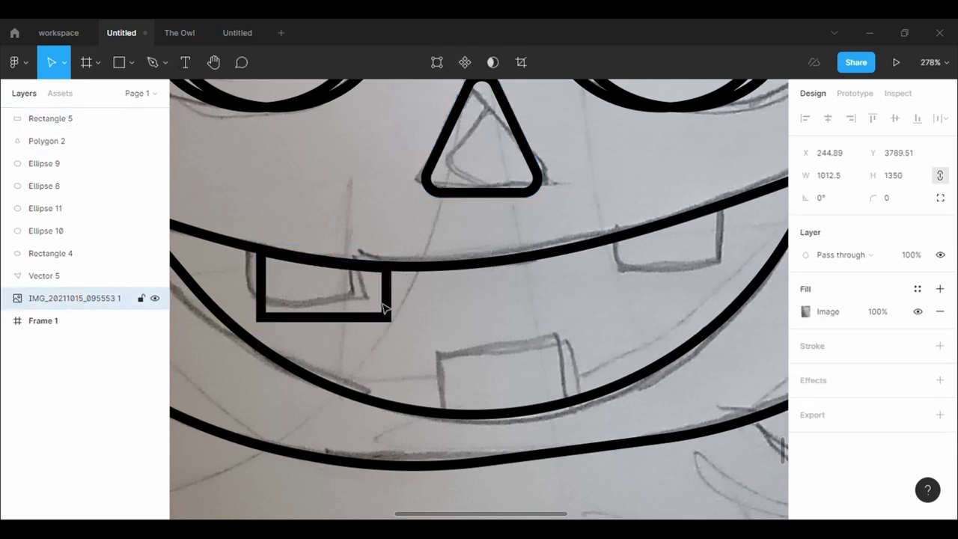
{"action": "left_click", "coordinate": [381, 304]}
{"action": "type", "text": "5"}
{"action": "left_click", "coordinate": [378, 313]}
{"action": "left_click", "coordinate": [380, 318]}
{"action": "double_click", "coordinate": [324, 261]}
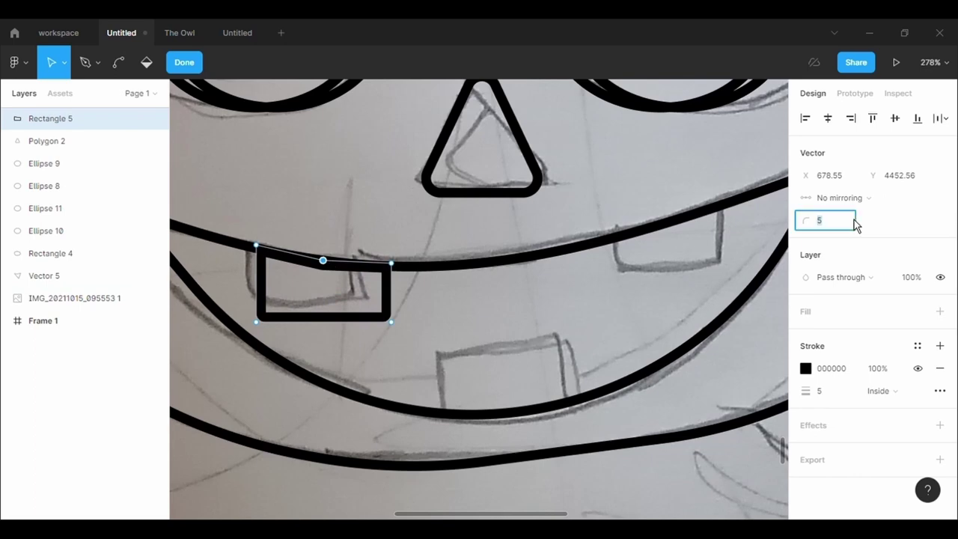
{"action": "key", "text": "Escape"}
Duplicate the left tooth into the right gap, rotated to follow the lip
{"action": "key", "text": "ctrl+c"}
{"action": "key", "text": "ctrl+v"}
{"action": "mouse_move", "coordinate": [324, 295]}
{"action": "left_mouse_down"}
{"action": "mouse_move", "coordinate": [672, 250]}
{"action": "mouse_move", "coordinate": [659, 265]}
{"action": "left_mouse_up"}
{"action": "left_click_drag", "start_coordinate": [732, 297], "coordinate": [717, 313]}
{"action": "left_click", "coordinate": [547, 320]}
Draw Rectangle 7 below the smile with a black outline and no fill
{"action": "left_click", "coordinate": [119, 62]}
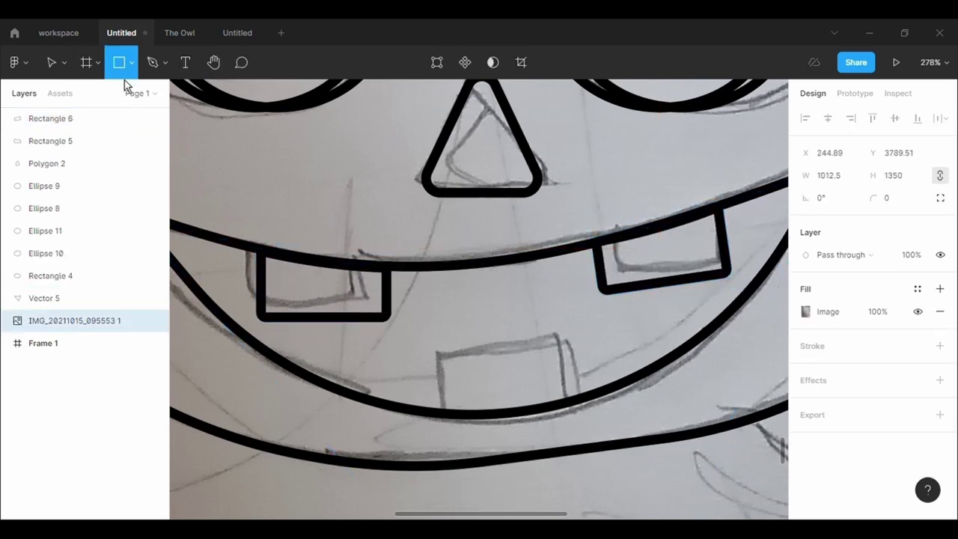
{"action": "left_click_drag", "start_coordinate": [435, 350], "coordinate": [586, 403]}
{"action": "left_click", "coordinate": [940, 346]}
{"action": "left_click", "coordinate": [940, 311]}
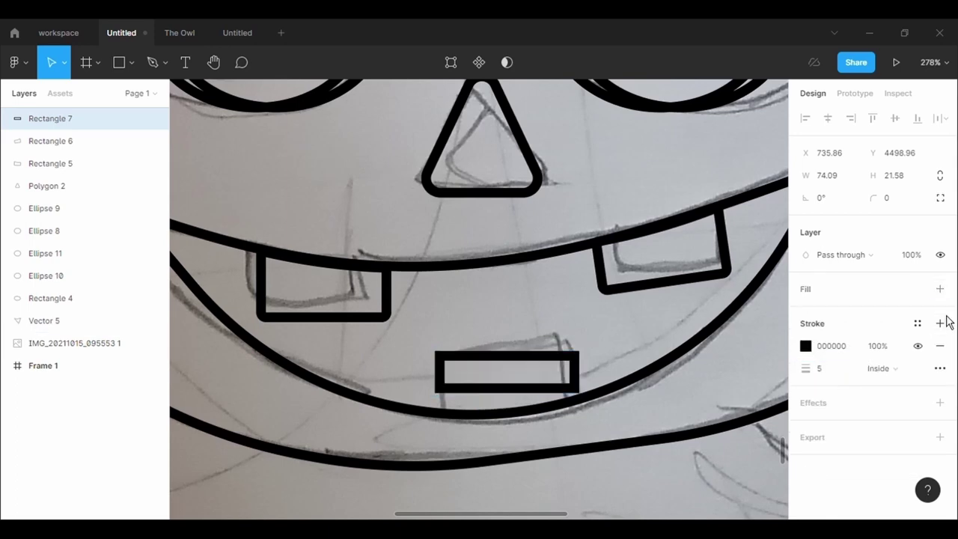
Curve the lower tooth's bottom edge downward with a midpoint and adjust its corners
{"action": "double_click", "coordinate": [480, 395]}
{"action": "scroll", "coordinate": [479, 394], "scroll_direction": "up", "scroll_amount": 3}
{"action": "left_click_drag", "start_coordinate": [494, 400], "coordinate": [495, 411]}
{"action": "left_click_drag", "start_coordinate": [398, 408], "coordinate": [396, 431]}
{"action": "left_click_drag", "start_coordinate": [492, 428], "coordinate": [494, 435]}
{"action": "key", "text": "Escape"}
{"action": "key", "text": "Return"}
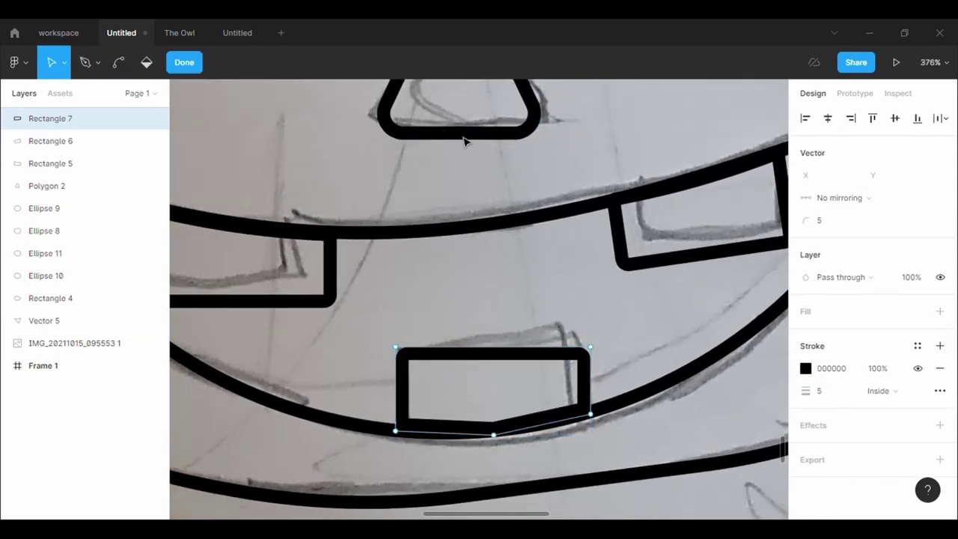
{"action": "left_click_drag", "start_coordinate": [494, 436], "coordinate": [492, 453]}
{"action": "left_click_drag", "start_coordinate": [590, 414], "coordinate": [591, 419]}
{"action": "left_click_drag", "start_coordinate": [395, 431], "coordinate": [395, 437]}
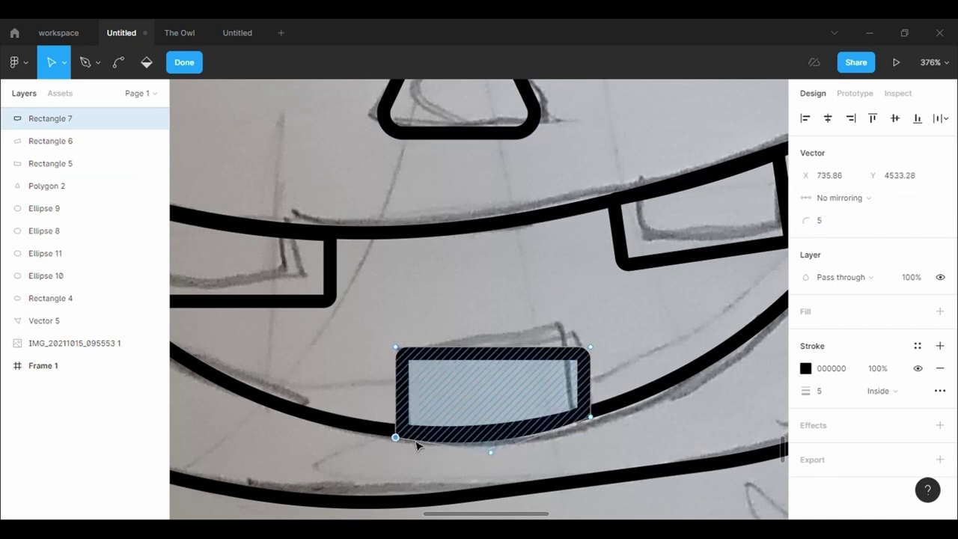
{"action": "left_click_drag", "start_coordinate": [590, 347], "coordinate": [581, 348]}
Reselect the lower tooth and adjust its right edge points
{"action": "left_click", "coordinate": [596, 358]}
{"action": "scroll", "coordinate": [636, 397], "scroll_direction": "down", "scroll_amount": 5}
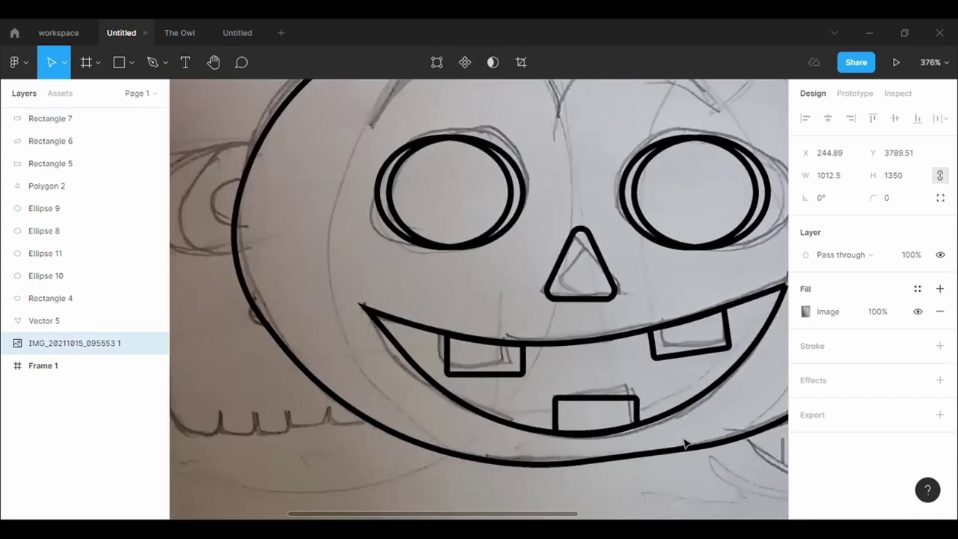
{"action": "scroll", "coordinate": [621, 419], "scroll_direction": "down", "scroll_amount": 1}
{"action": "left_click", "coordinate": [620, 419]}
{"action": "double_click", "coordinate": [650, 408]}
{"action": "left_click", "coordinate": [649, 405]}
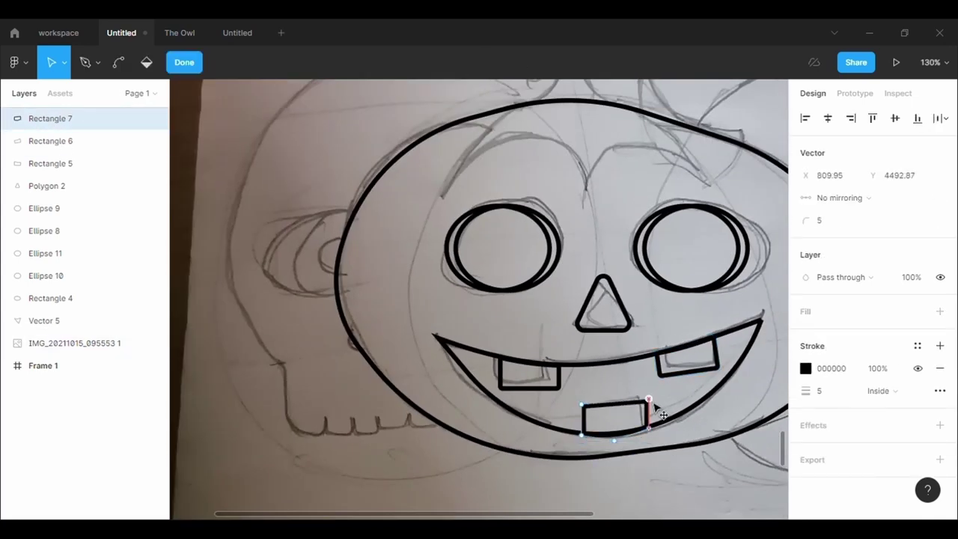
{"action": "left_click", "coordinate": [676, 402]}
{"action": "scroll", "coordinate": [676, 403], "scroll_direction": "down", "scroll_amount": 5}
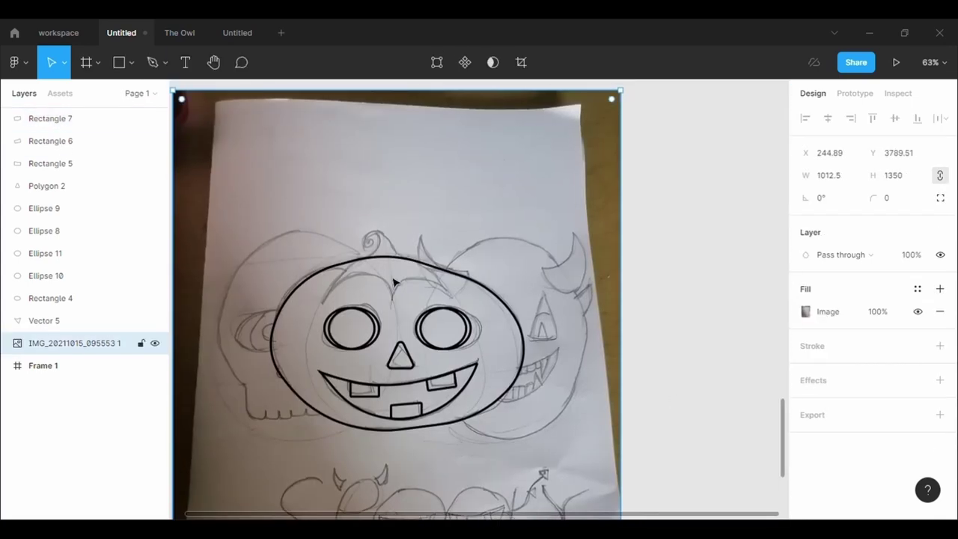
{"action": "scroll", "coordinate": [445, 214], "scroll_direction": "up", "scroll_amount": 4}
Draw the zigzag rim path across the pumpkin's top with the Pen tool
{"action": "key", "text": "p"}
{"action": "left_click", "coordinate": [226, 324]}
{"action": "left_click", "coordinate": [279, 316]}
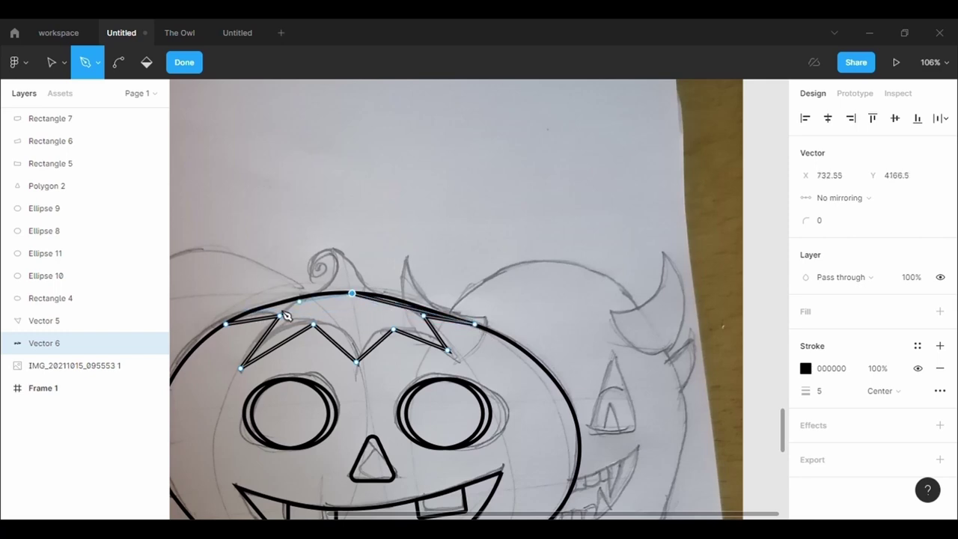
{"action": "key", "text": "v"}
Reshape the rim's points and left spike to match the sketch
{"action": "scroll", "coordinate": [357, 342], "scroll_direction": "up", "scroll_amount": 5, "text": "ctrl"}
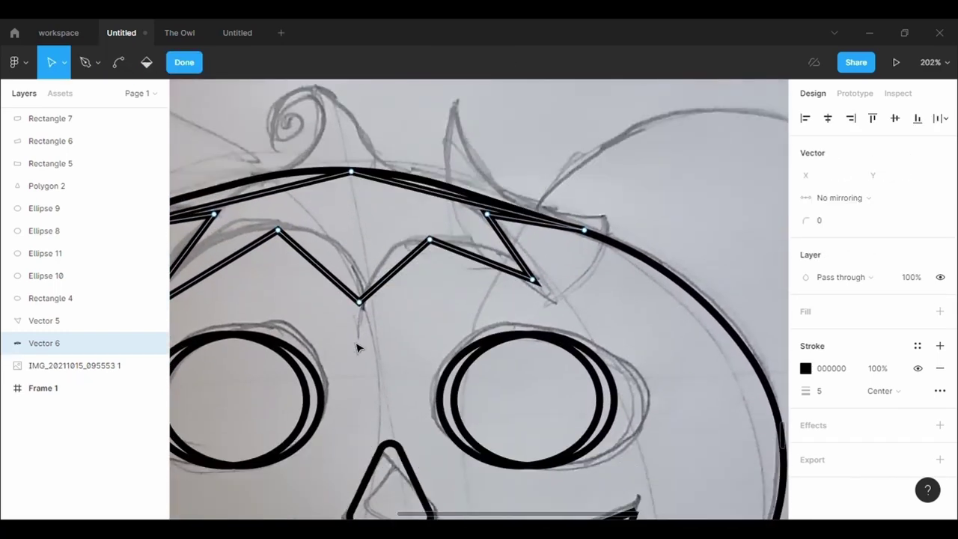
{"action": "left_click_drag", "start_coordinate": [483, 260], "coordinate": [483, 246]}
{"action": "left_click_drag", "start_coordinate": [396, 271], "coordinate": [389, 261]}
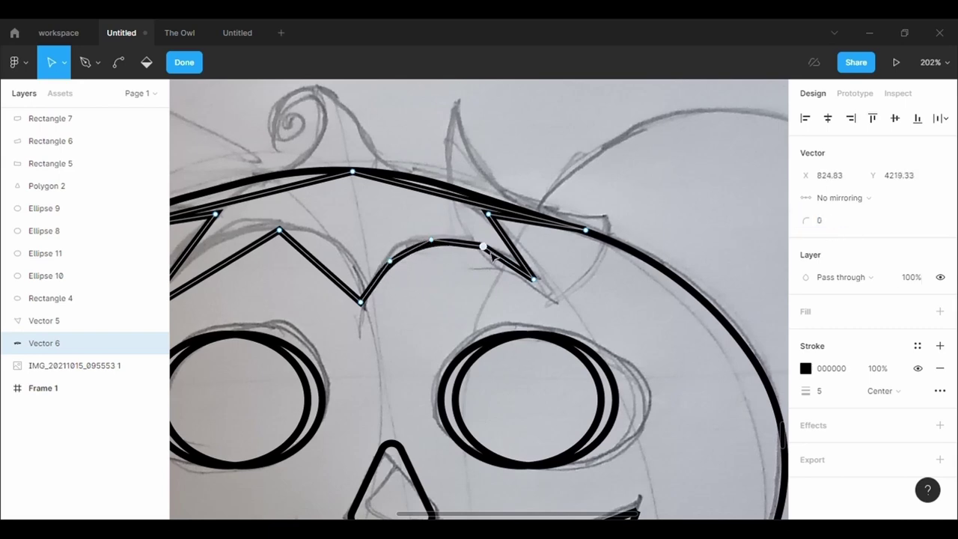
{"action": "left_click_drag", "start_coordinate": [390, 261], "coordinate": [396, 253]}
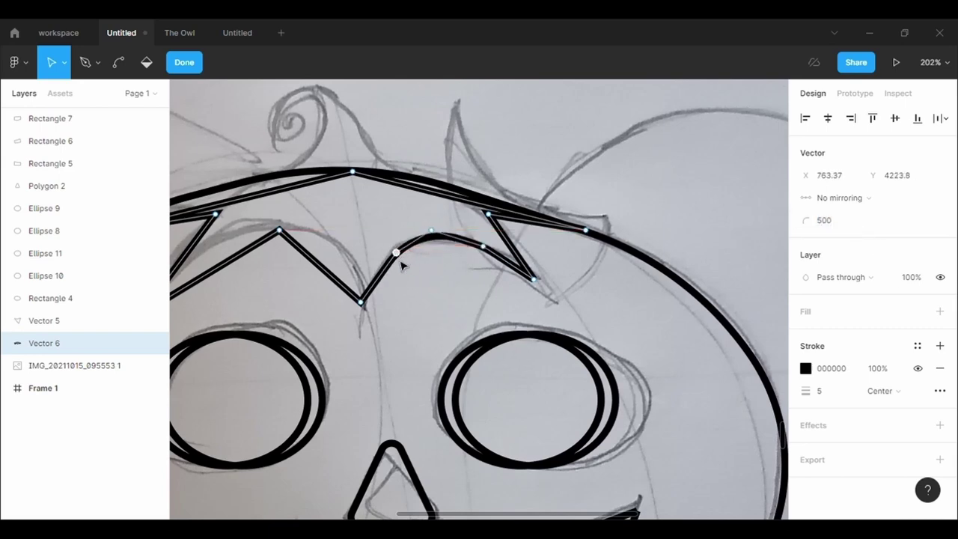
{"action": "mouse_move", "coordinate": [349, 274]}
{"action": "left_mouse_down"}
{"action": "mouse_move", "coordinate": [352, 259]}
{"action": "mouse_move", "coordinate": [315, 232]}
{"action": "left_mouse_up"}
{"action": "scroll", "coordinate": [315, 238], "scroll_direction": "left", "scroll_amount": 5}
{"action": "left_click_drag", "start_coordinate": [413, 230], "coordinate": [374, 245]}
Round three of the rim's inner points with corner radius 500
{"action": "left_click", "coordinate": [517, 259]}
{"action": "type", "text": "500"}
{"action": "key", "text": "Return"}
{"action": "left_click", "coordinate": [479, 230]}
{"action": "left_click", "coordinate": [829, 220]}
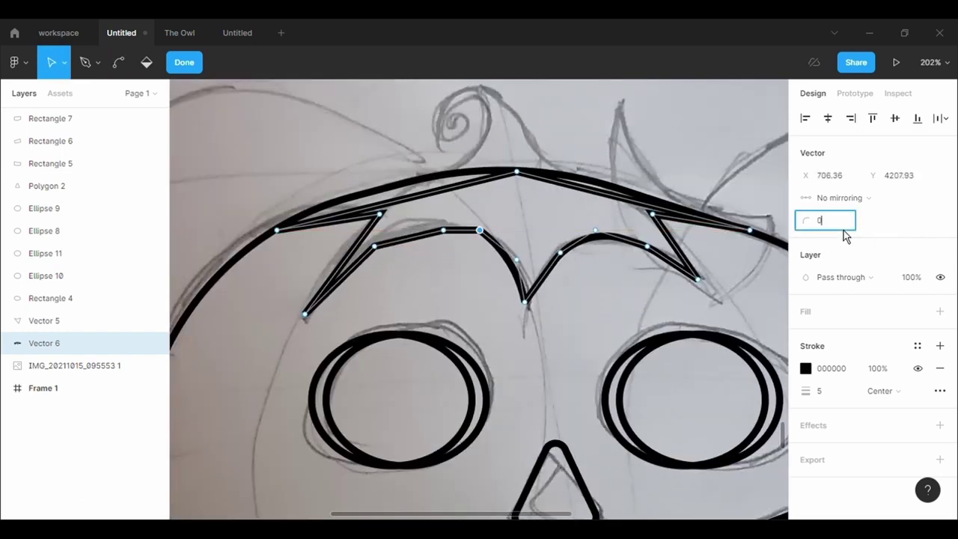
{"action": "type", "text": "500"}
{"action": "key", "text": "Return"}
{"action": "left_click", "coordinate": [830, 220]}
{"action": "type", "text": "500"}
{"action": "key", "text": "Return"}
{"action": "left_click", "coordinate": [375, 245]}
Raise the left spike's inner point and add an upper-edge point rounded at 300
{"action": "left_click_drag", "start_coordinate": [341, 264], "coordinate": [342, 253]}
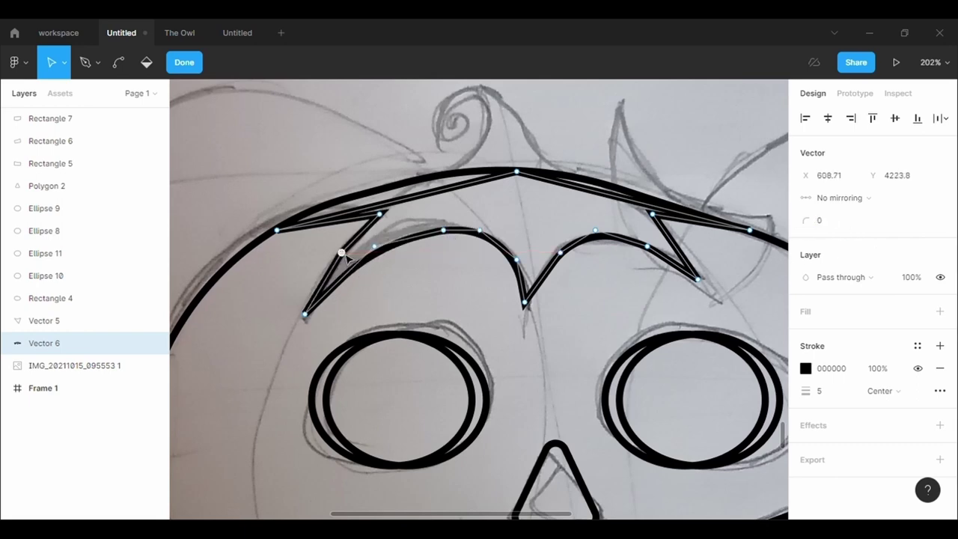
{"action": "type", "text": "500"}
{"action": "left_click", "coordinate": [395, 185]}
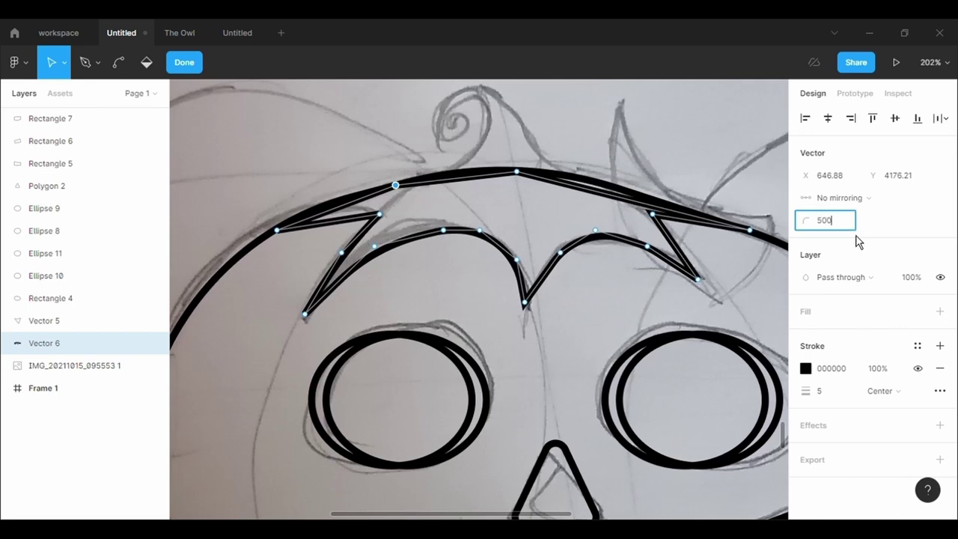
{"action": "mouse_move", "coordinate": [396, 185]}
{"action": "left_mouse_down"}
{"action": "mouse_move", "coordinate": [391, 166]}
{"action": "mouse_move", "coordinate": [393, 176]}
{"action": "left_mouse_up"}
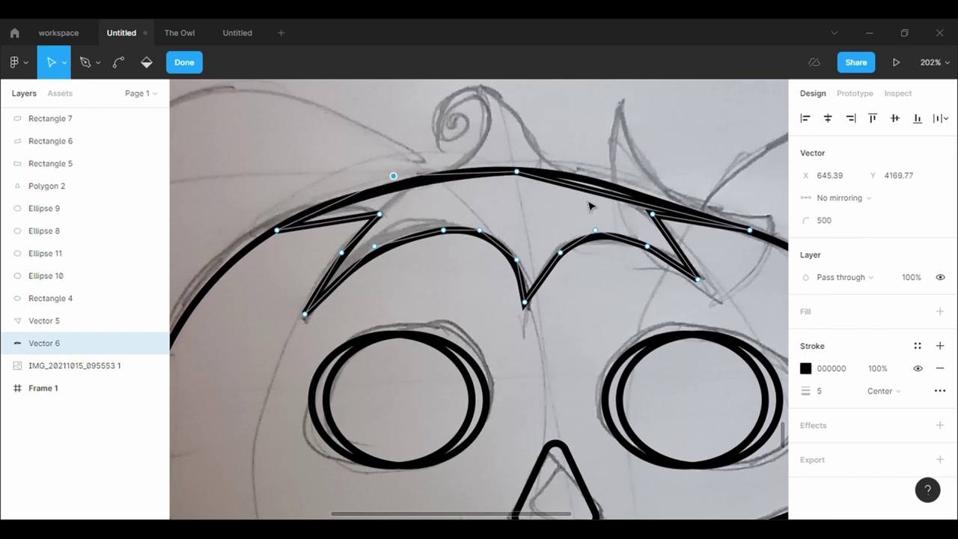
{"action": "type", "text": "300"}
{"action": "key", "text": "Return"}
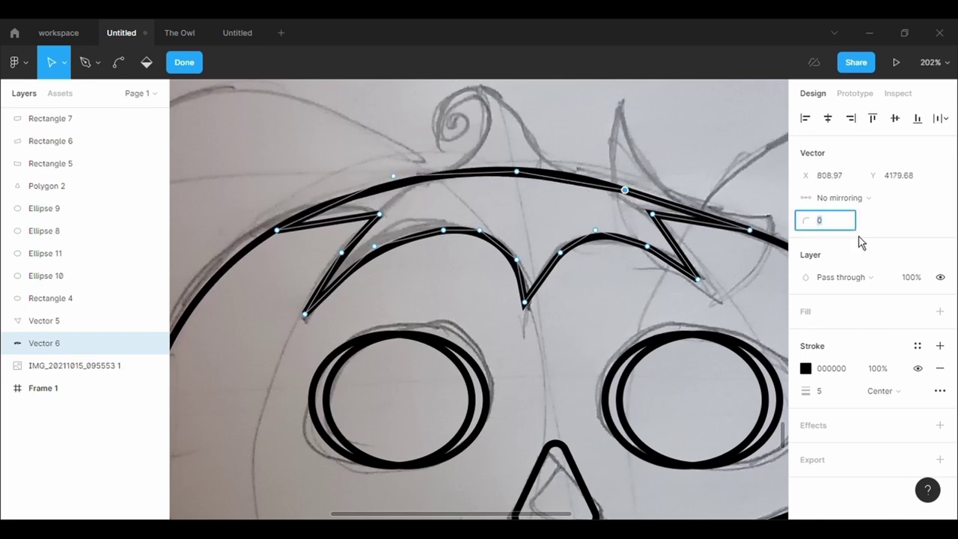
{"action": "left_click_drag", "start_coordinate": [618, 201], "coordinate": [638, 197]}
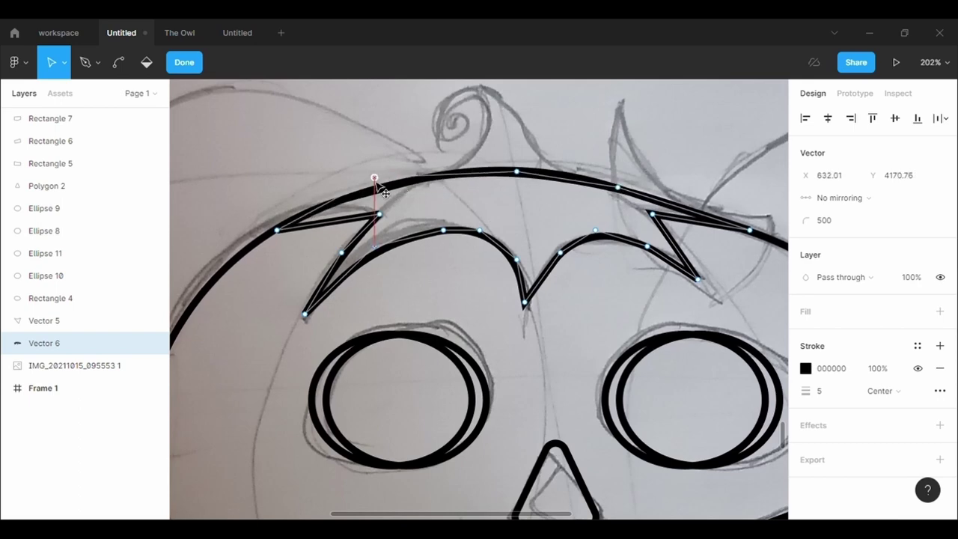
Bend the rim path's segments and finish the Vector 6 brow outline
{"action": "scroll", "coordinate": [638, 197], "scroll_direction": "down", "scroll_amount": 3}
{"action": "left_click", "coordinate": [184, 63]}
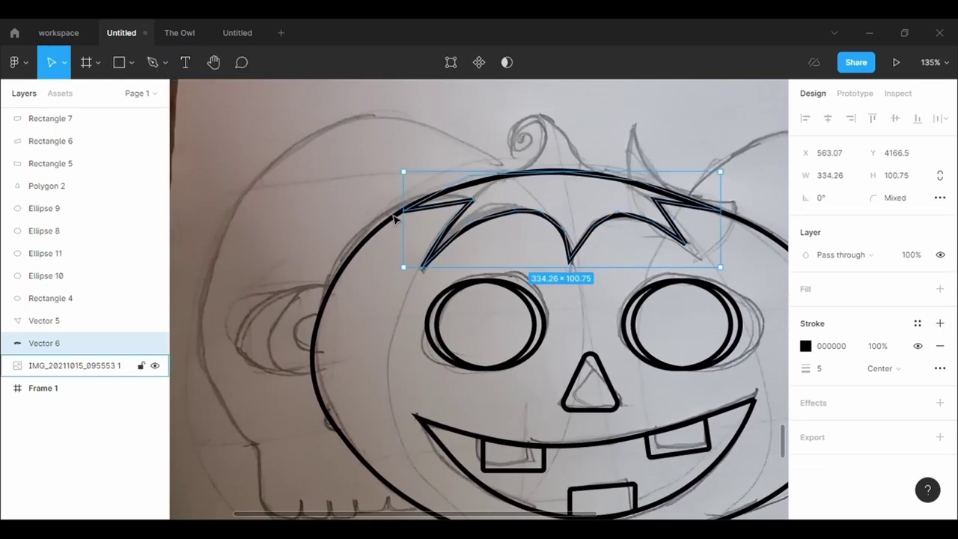
{"action": "left_click", "coordinate": [439, 62]}
{"action": "key", "text": "ctrl"}
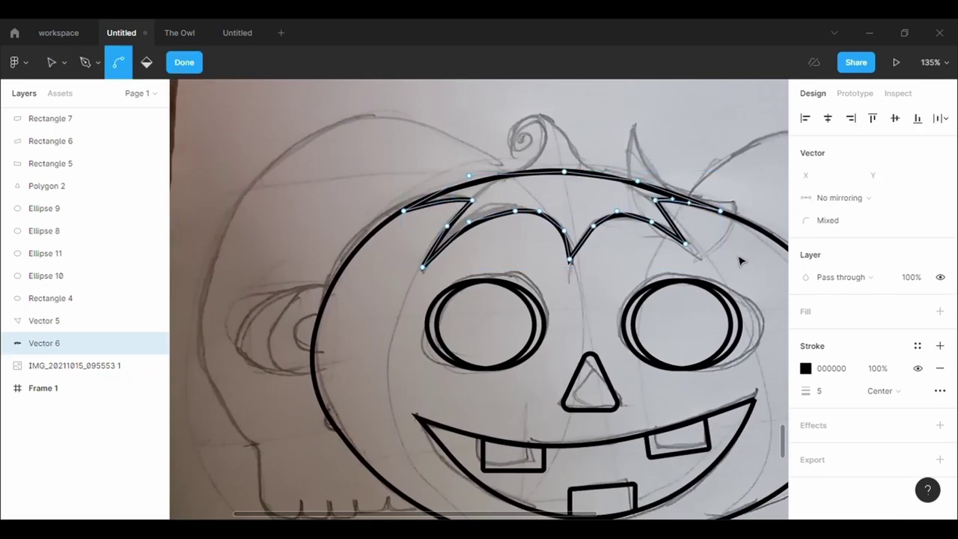
{"action": "left_click", "coordinate": [738, 257]}
{"action": "left_click", "coordinate": [132, 62]}
{"action": "key", "text": "p"}
{"action": "scroll", "coordinate": [658, 237], "scroll_direction": "up", "scroll_amount": 3}
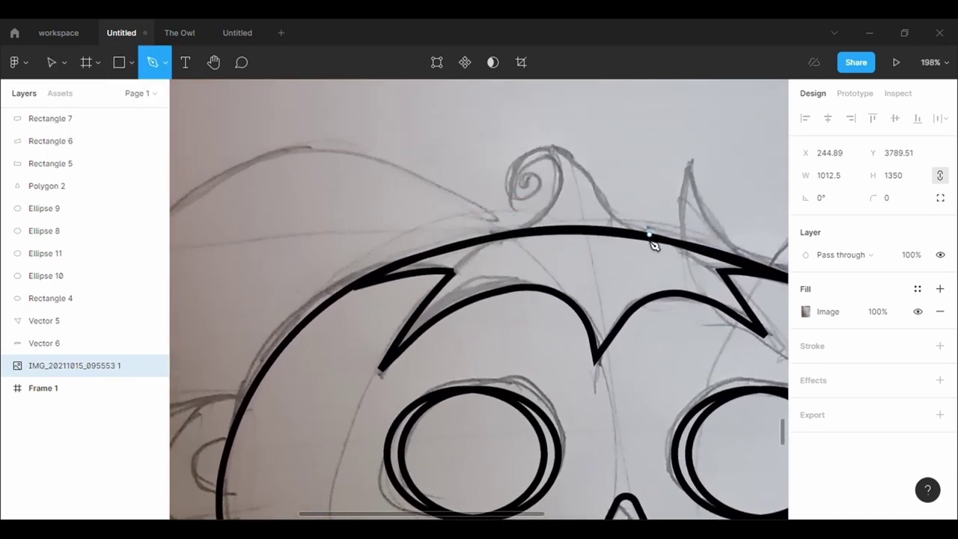
Trace the stem outline up to its peak and close it back at the rim
{"action": "left_click", "coordinate": [643, 236]}
{"action": "left_click", "coordinate": [593, 183]}
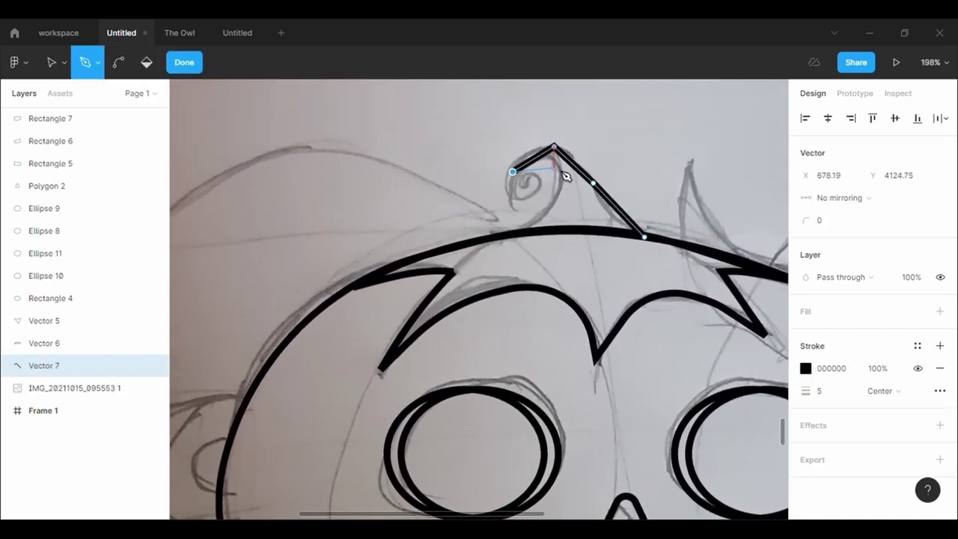
{"action": "key", "text": "Escape"}
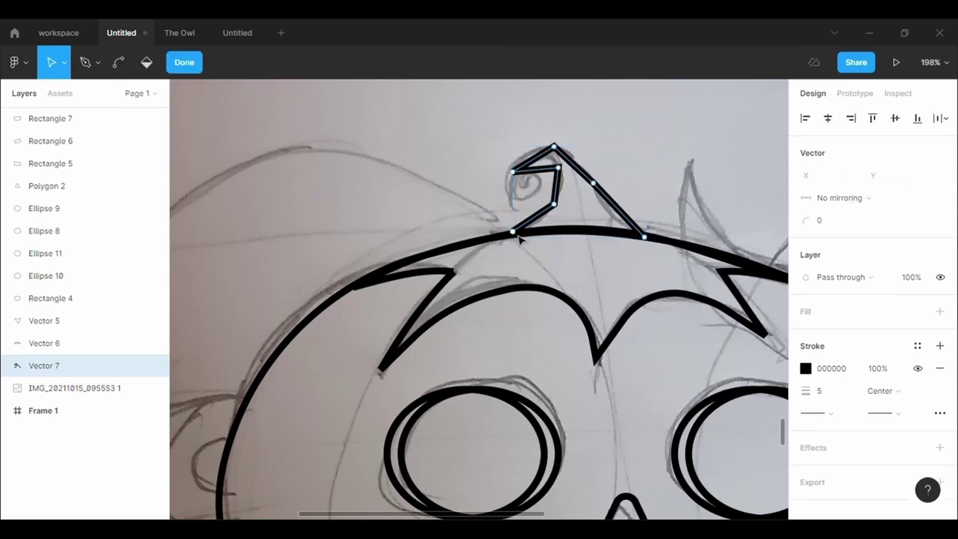
{"action": "left_click", "coordinate": [84, 71]}
{"action": "left_click", "coordinate": [643, 237]}
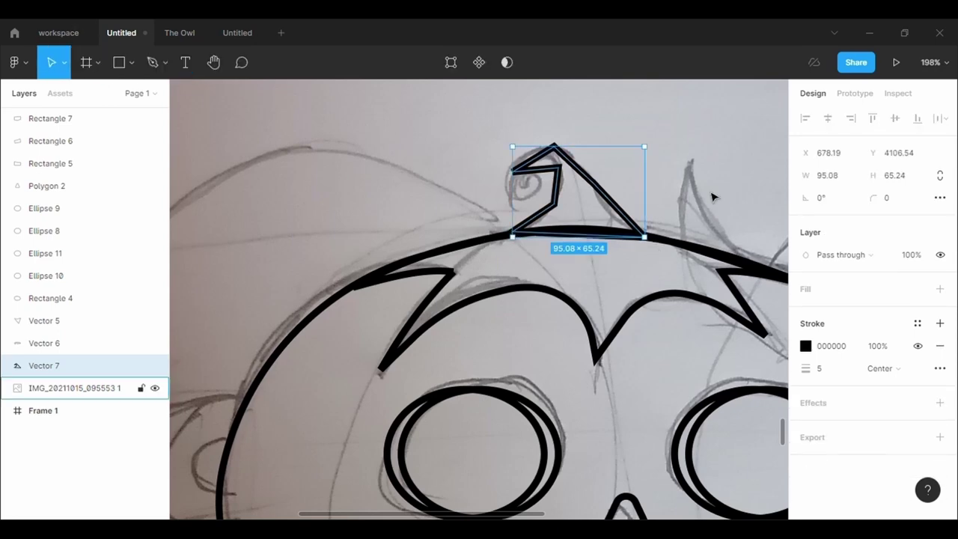
Reshape the stem's base points and round its top corner to 100
{"action": "left_click_drag", "start_coordinate": [585, 238], "coordinate": [586, 230]}
{"action": "left_click", "coordinate": [837, 223]}
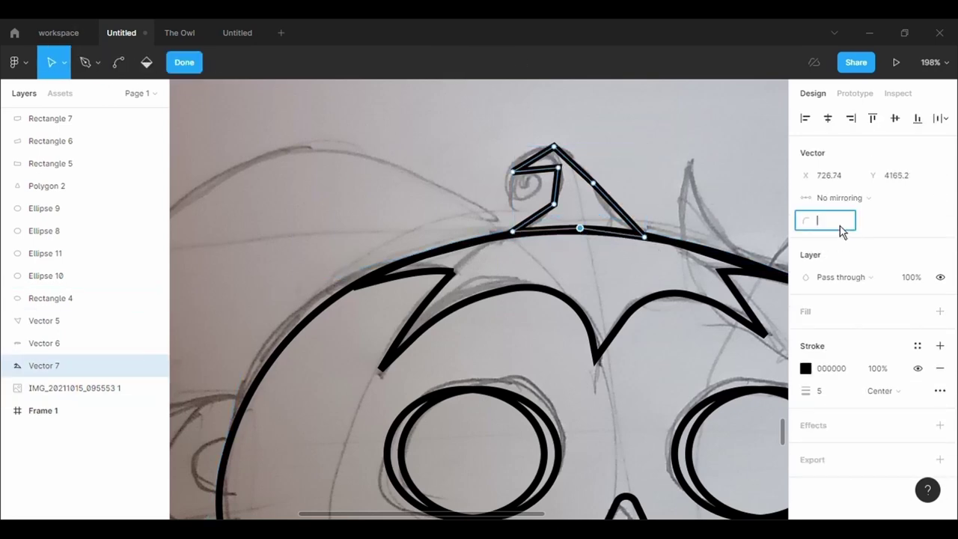
{"action": "type", "text": "500"}
{"action": "scroll", "coordinate": [602, 240], "scroll_direction": "up", "scroll_amount": 3, "text": "ctrl"}
{"action": "left_click_drag", "start_coordinate": [571, 280], "coordinate": [583, 286]}
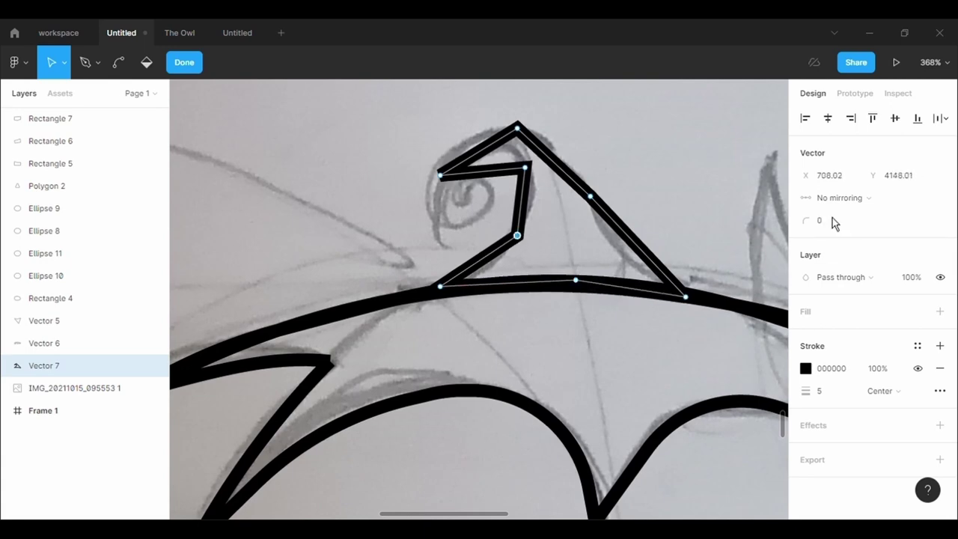
{"action": "type", "text": "100"}
{"action": "key", "text": "Return"}
{"action": "left_click_drag", "start_coordinate": [517, 236], "coordinate": [550, 244]}
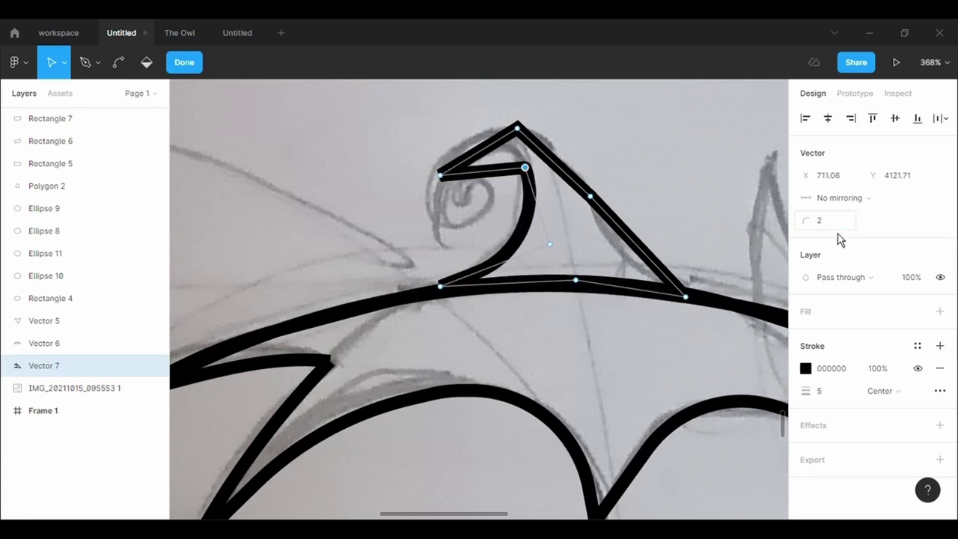
{"action": "type", "text": "100"}
{"action": "key", "text": "Return"}
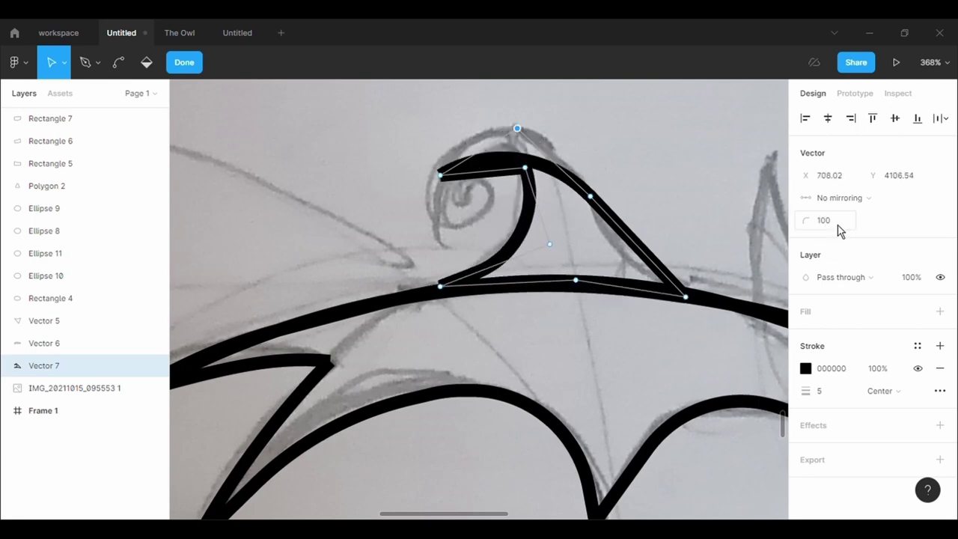
Lift the stem's top, pull its right side out, and bend the curl
{"action": "left_click_drag", "start_coordinate": [517, 129], "coordinate": [514, 97]}
{"action": "scroll", "coordinate": [514, 225], "scroll_direction": "up", "scroll_amount": 5}
{"action": "left_click", "coordinate": [591, 386]}
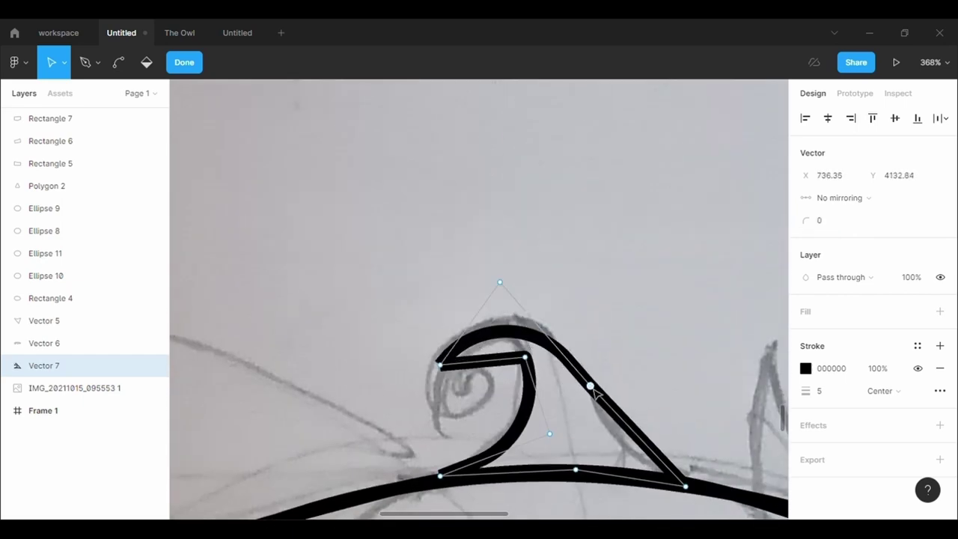
{"action": "left_click_drag", "start_coordinate": [590, 386], "coordinate": [616, 438]}
{"action": "left_click", "coordinate": [500, 282], "text": "shift"}
{"action": "left_click_drag", "start_coordinate": [495, 363], "coordinate": [499, 352]}
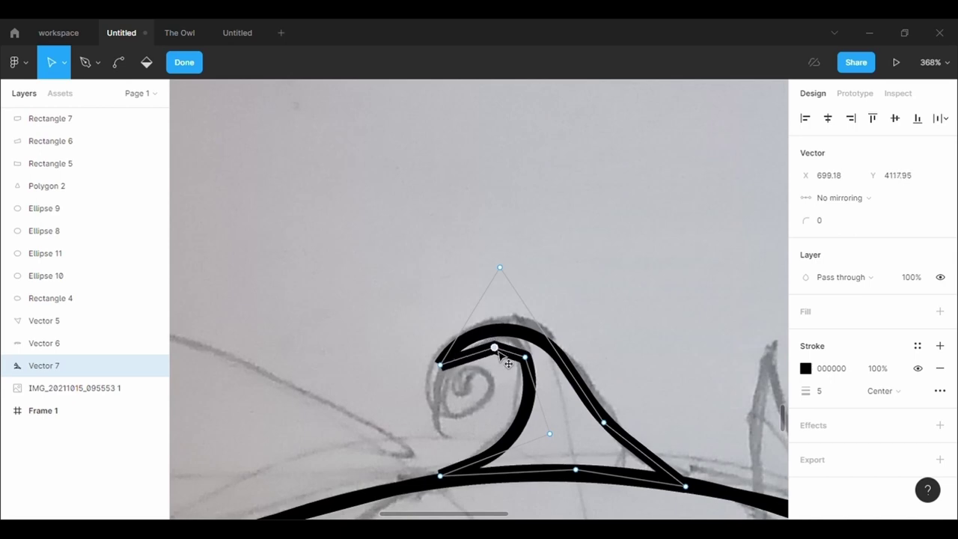
Align the stem's bottom point under the curl and zoom out to view the pumpkin
{"action": "key", "text": "Escape"}
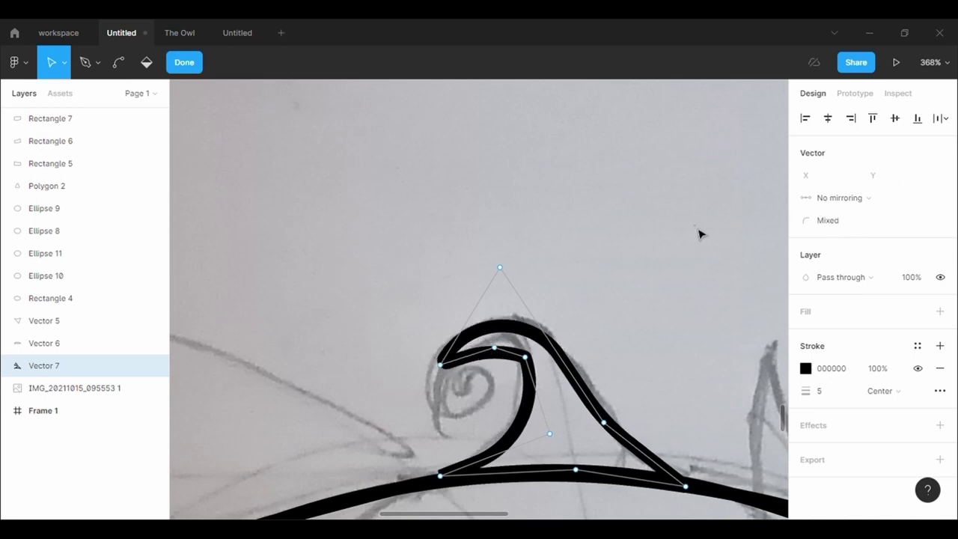
{"action": "left_click", "coordinate": [462, 128]}
{"action": "key", "text": "ctrl+z"}
{"action": "key", "text": "Return"}
{"action": "left_click", "coordinate": [440, 476]}
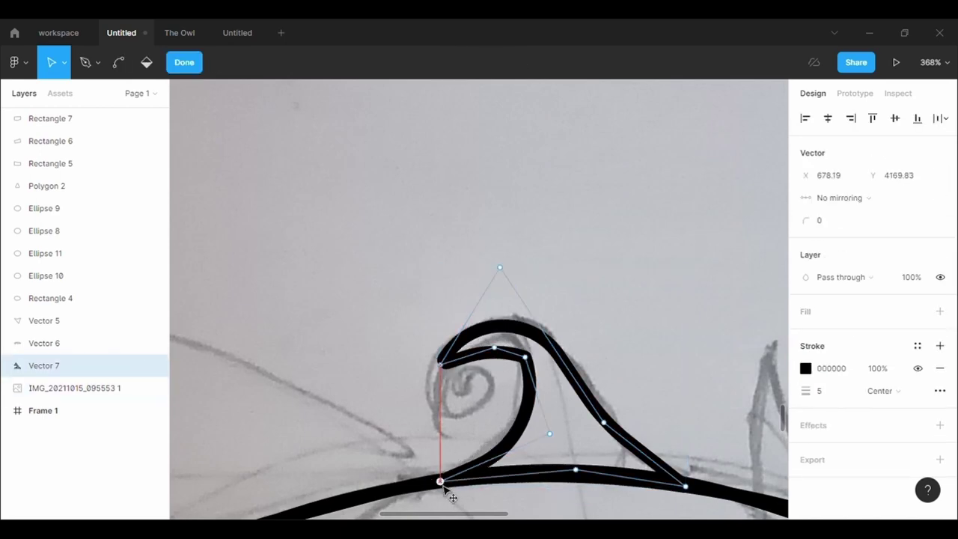
{"action": "key", "text": "Escape"}
{"action": "left_click", "coordinate": [627, 378]}
{"action": "scroll", "coordinate": [627, 378], "scroll_direction": "down", "scroll_amount": 3}
{"action": "scroll", "coordinate": [628, 378], "scroll_direction": "down", "scroll_amount": 3}
{"action": "scroll", "coordinate": [627, 378], "scroll_direction": "down", "scroll_amount": 2}
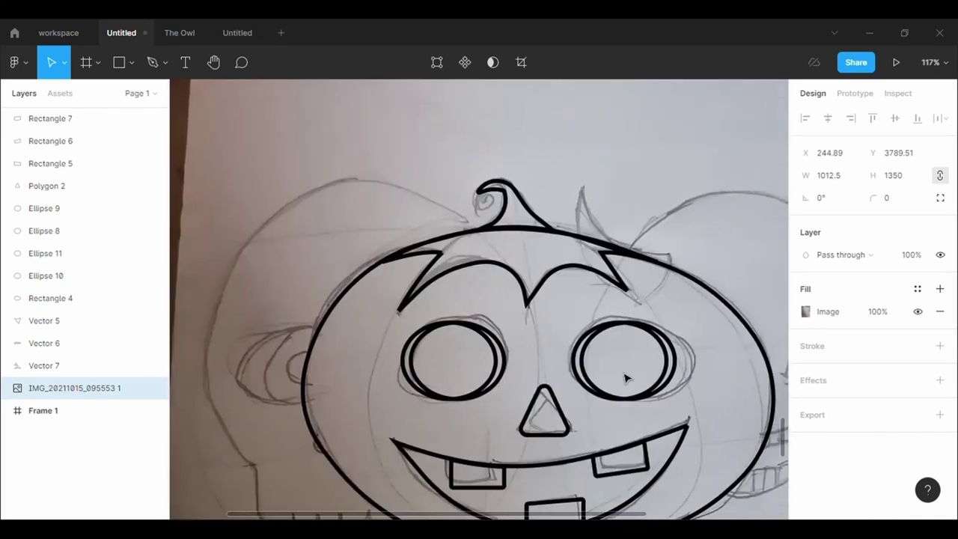
Draw an unfilled rectangle over the devil's head with a 5 px inside black stroke
{"action": "scroll", "coordinate": [627, 379], "scroll_direction": "down", "scroll_amount": 3}
{"action": "left_click_drag", "start_coordinate": [621, 231], "coordinate": [733, 462]}
{"action": "left_click", "coordinate": [940, 312]}
{"action": "left_click", "coordinate": [940, 323]}
{"action": "left_click", "coordinate": [813, 368]}
{"action": "type", "text": "5"}
{"action": "key", "text": "Return"}
{"action": "key", "text": "Return"}
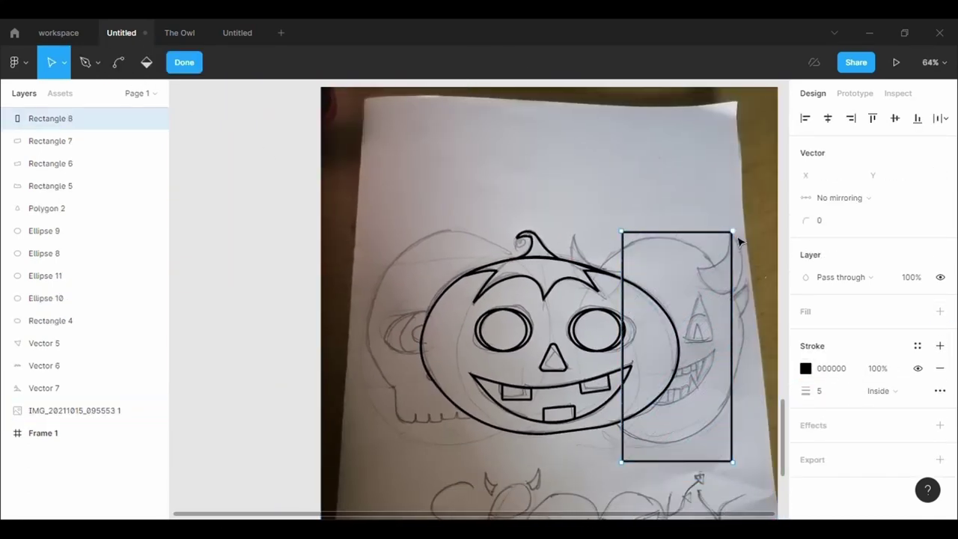
Reshape the rectangle's corner points along the devil's head
{"action": "left_click_drag", "start_coordinate": [733, 231], "coordinate": [729, 288]}
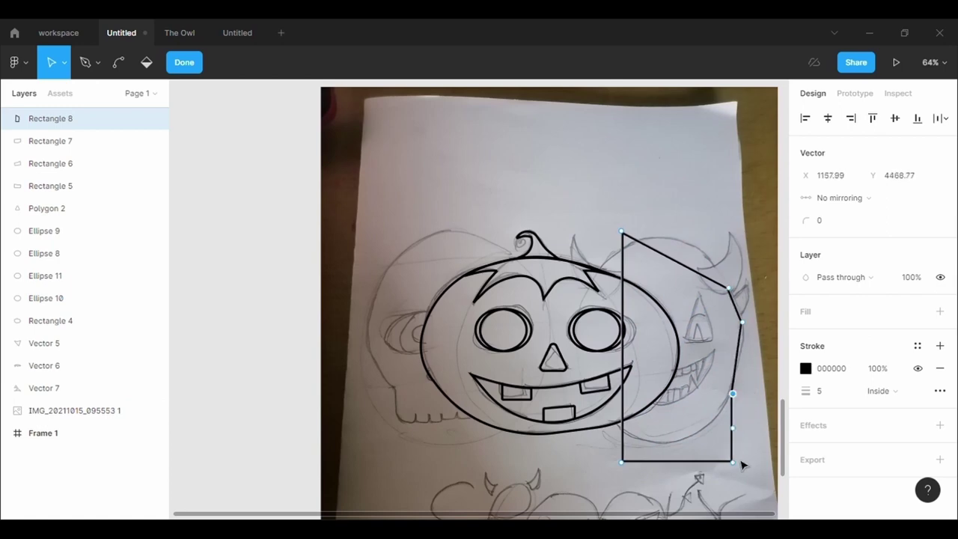
{"action": "left_click_drag", "start_coordinate": [623, 432], "coordinate": [619, 438]}
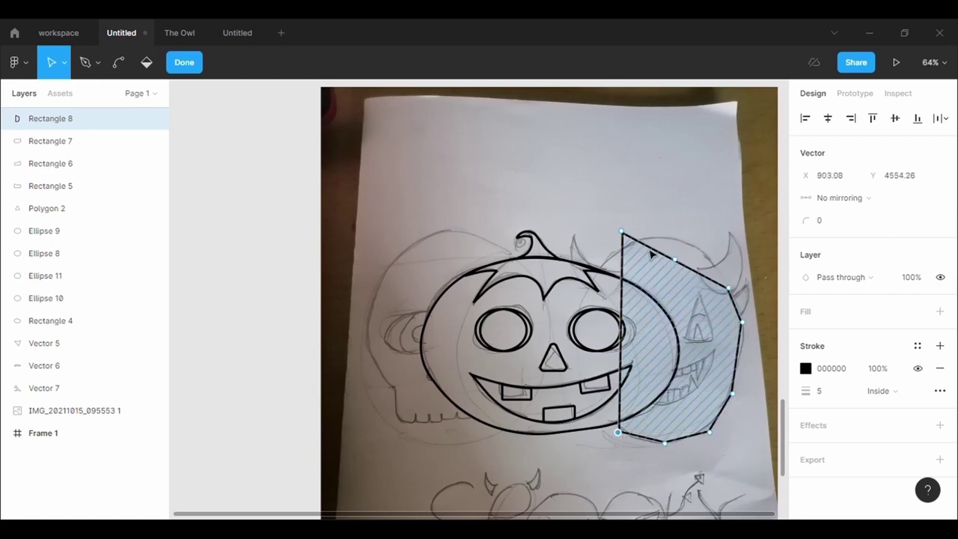
{"action": "left_click_drag", "start_coordinate": [621, 330], "coordinate": [600, 268]}
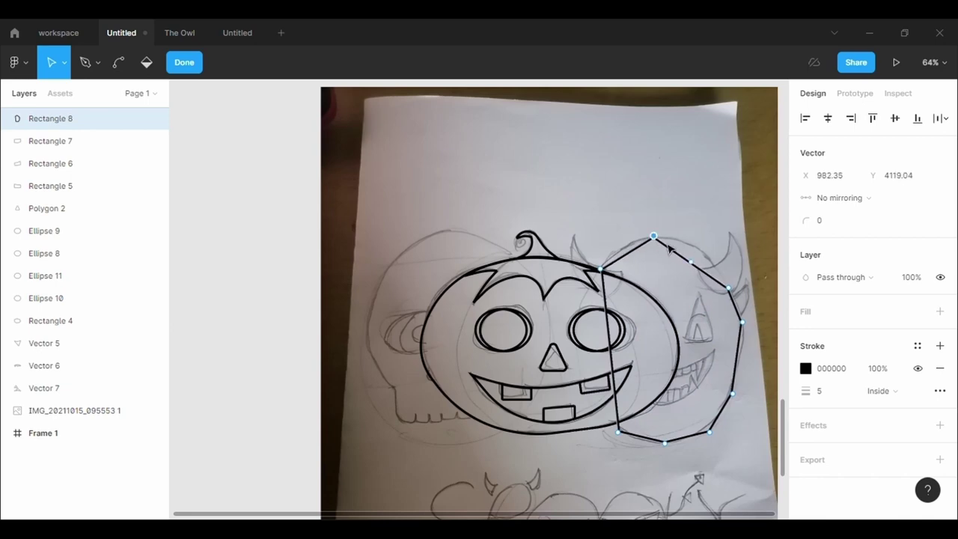
{"action": "key", "text": "Escape"}
Reorder layers so the photo sits behind the head outline
{"action": "right_click", "coordinate": [730, 255]}
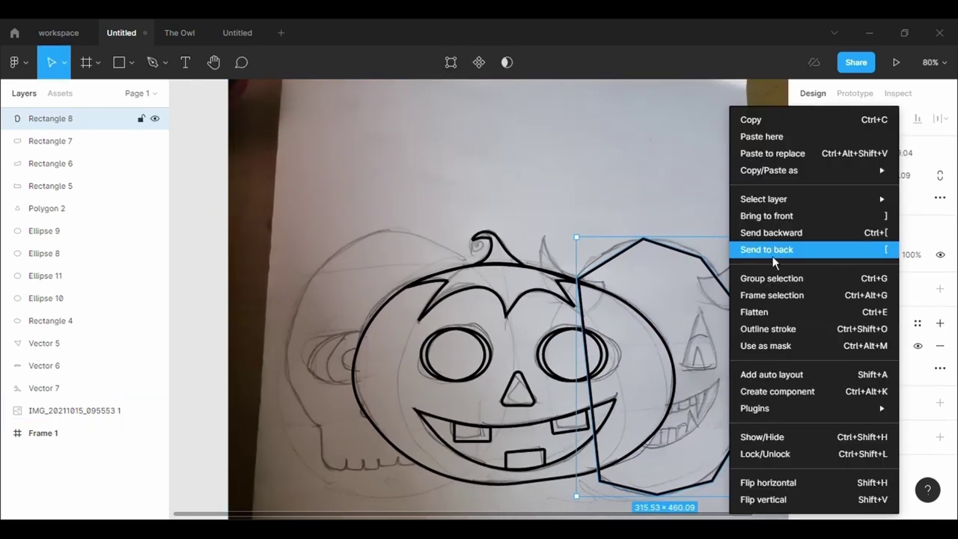
{"action": "left_click", "coordinate": [773, 256]}
{"action": "double_click", "coordinate": [685, 141]}
{"action": "right_click", "coordinate": [685, 141]}
{"action": "left_click", "coordinate": [684, 247]}
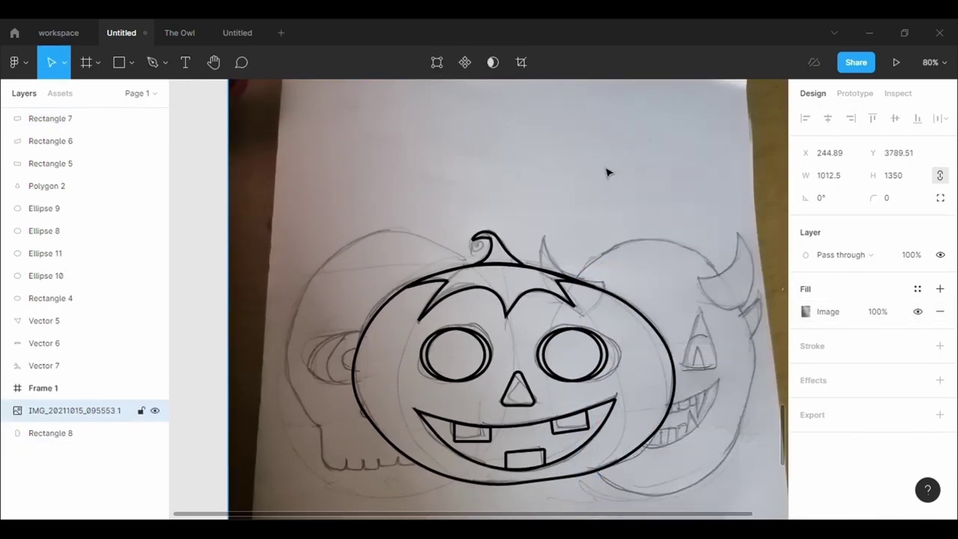
{"action": "right_click", "coordinate": [610, 172]}
{"action": "left_click", "coordinate": [642, 247]}
Round all of Rectangle 8's points to 500 and adjust its lower-left point
{"action": "left_click", "coordinate": [657, 241]}
{"action": "left_click", "coordinate": [454, 62]}
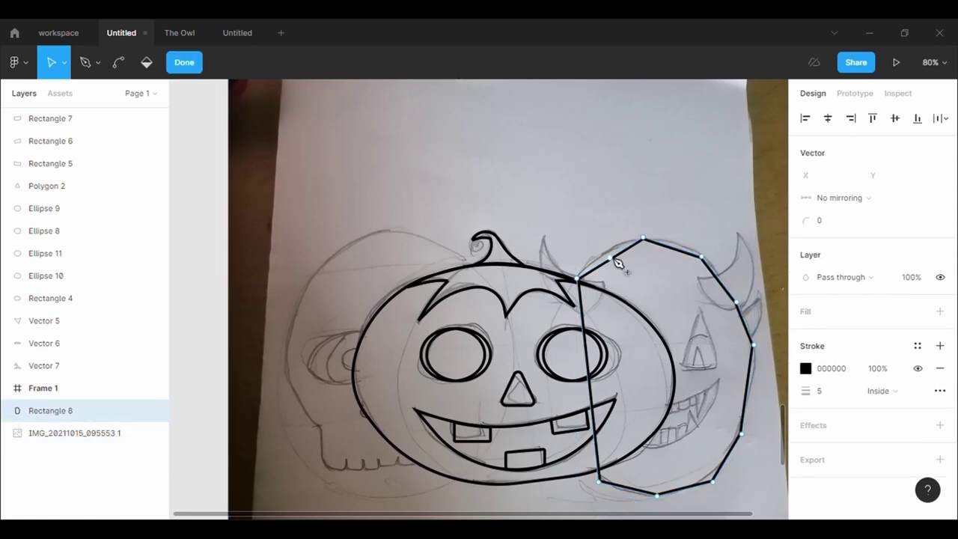
{"action": "type", "text": "500"}
{"action": "key", "text": "Tab"}
{"action": "left_click", "coordinate": [840, 226]}
{"action": "key", "text": "Tab"}
{"action": "left_click", "coordinate": [844, 226]}
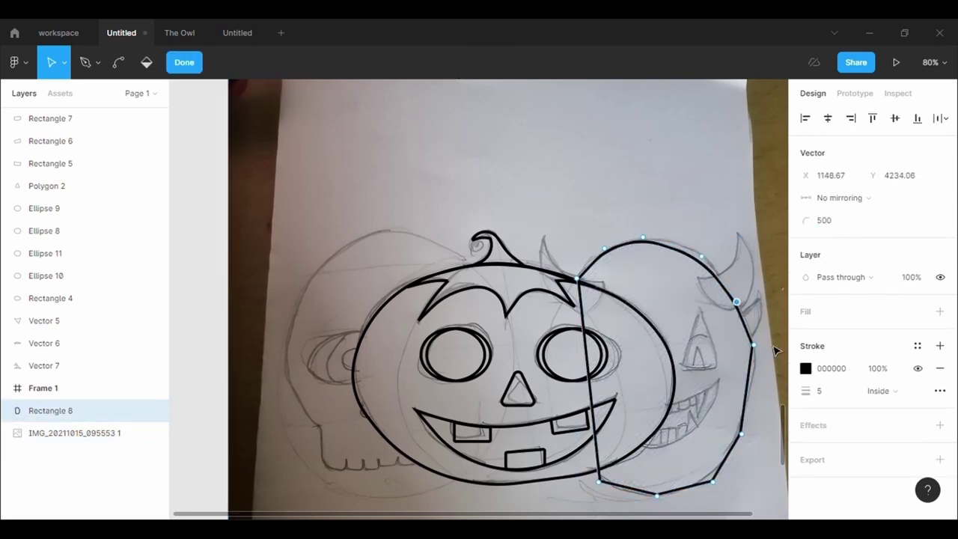
{"action": "key", "text": "ctrl+a"}
{"action": "type", "text": "500"}
{"action": "key", "text": "Return"}
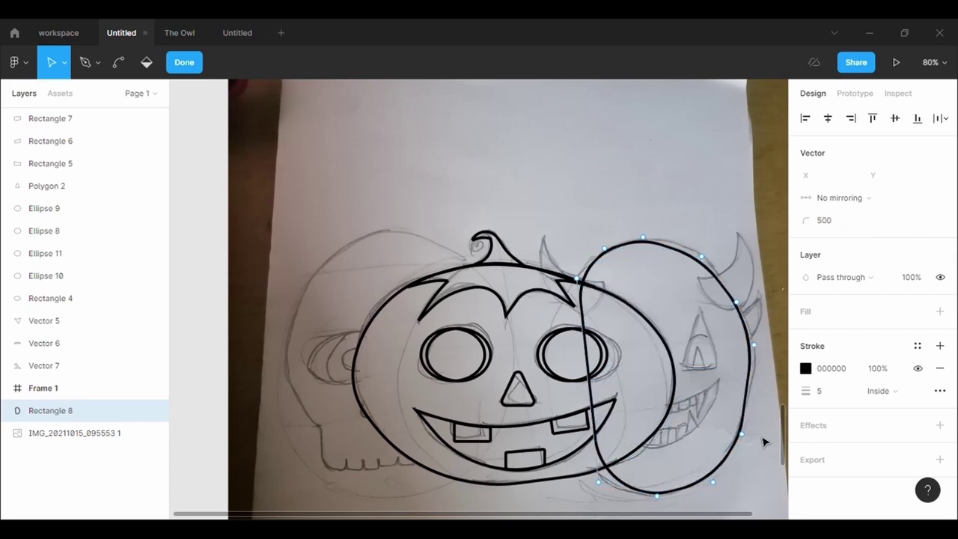
{"action": "left_click_drag", "start_coordinate": [598, 483], "coordinate": [592, 482]}
{"action": "left_click", "coordinate": [740, 221]}
Trace a curved horn on the top right of the devil's head with the Pen tool
{"action": "key", "text": "p"}
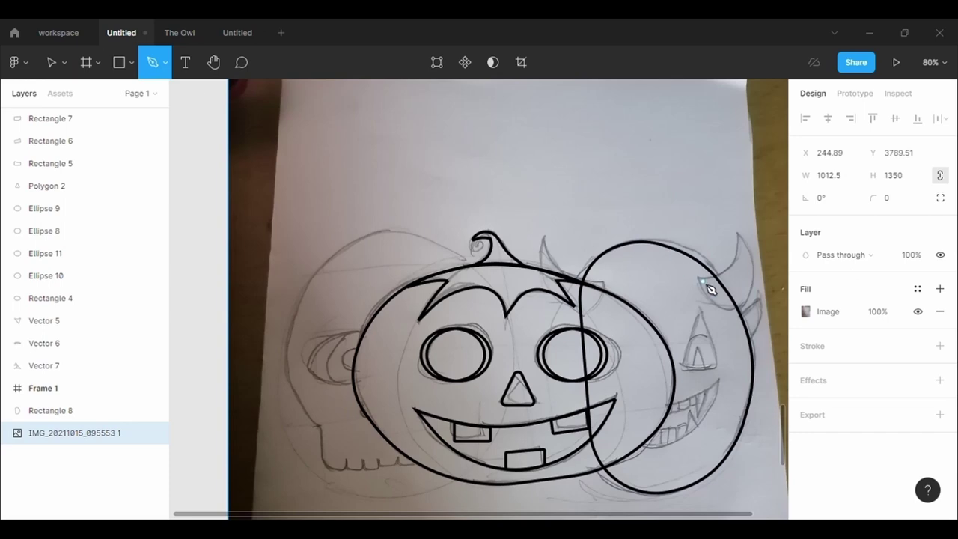
{"action": "left_click", "coordinate": [700, 278]}
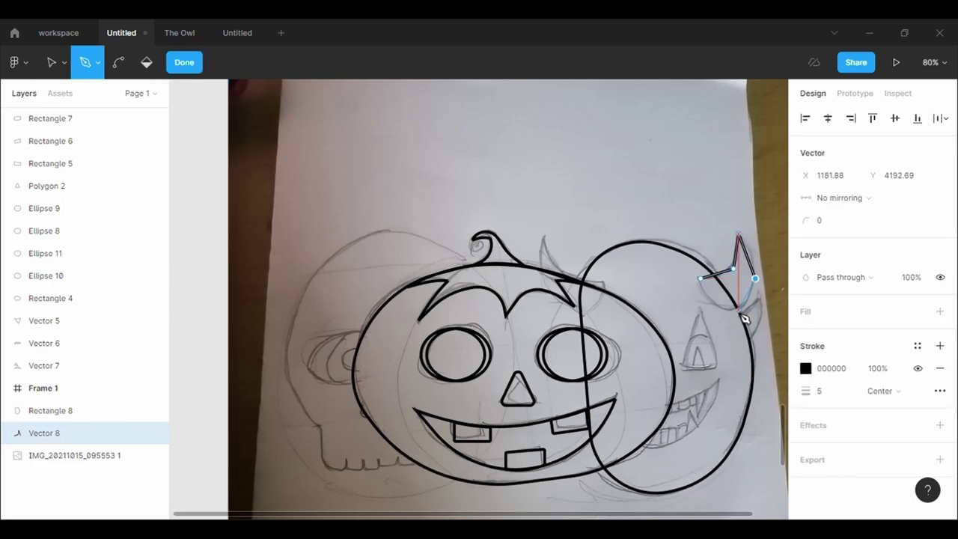
{"action": "left_click", "coordinate": [703, 280]}
{"action": "key", "text": "Return"}
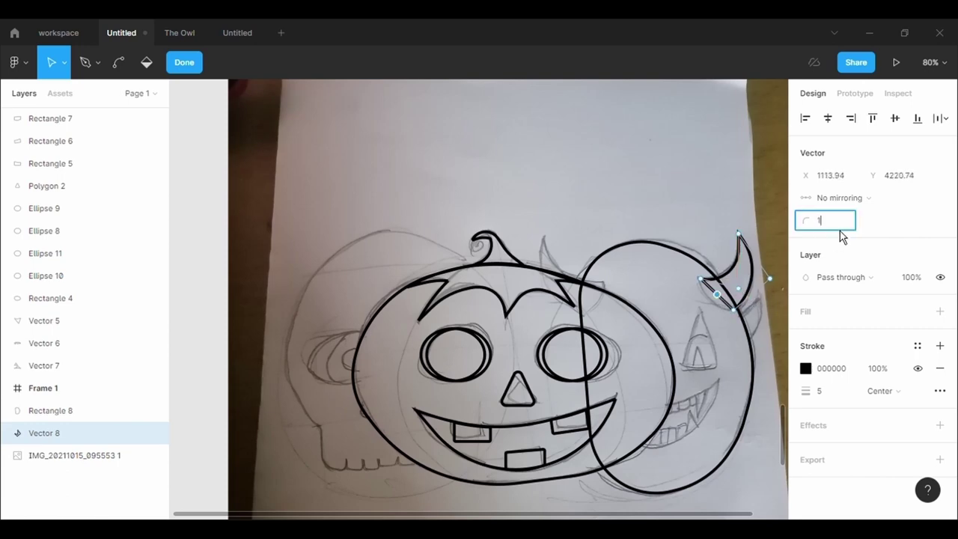
{"action": "key", "text": "Escape"}
Duplicate the horn, flip it horizontally and place the mirrored copy on the head's top left
{"action": "key", "text": "ctrl+c"}
{"action": "key", "text": "ctrl+v"}
{"action": "key", "text": "shift+h"}
{"action": "mouse_move", "coordinate": [740, 281]}
{"action": "left_mouse_down"}
{"action": "mouse_move", "coordinate": [553, 281]}
{"action": "mouse_move", "coordinate": [572, 285]}
{"action": "left_mouse_up"}
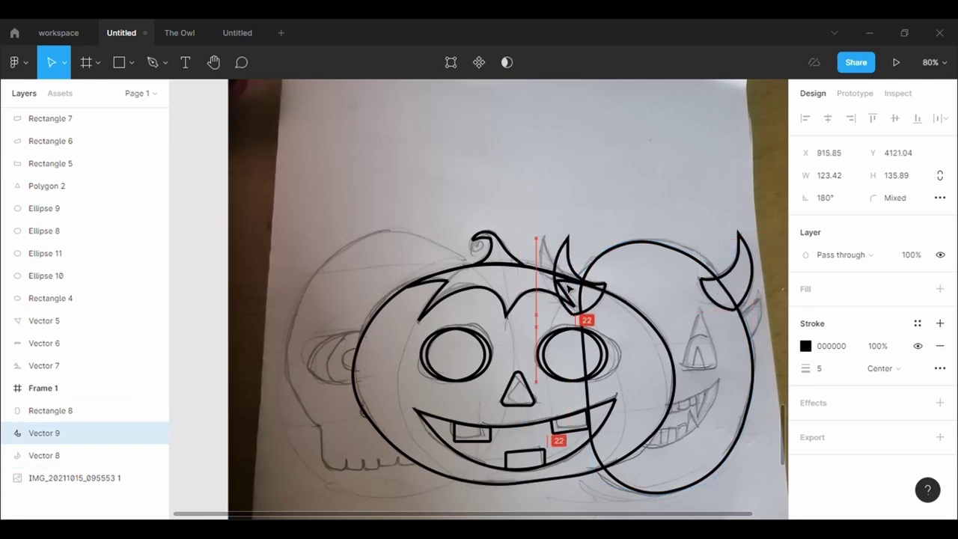
{"action": "left_click", "coordinate": [672, 163]}
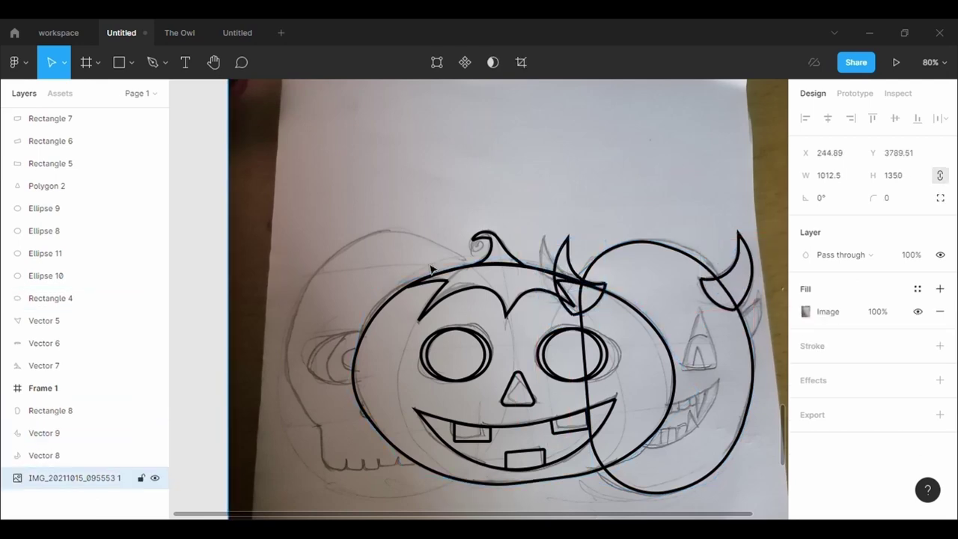
{"action": "left_click", "coordinate": [366, 359]}
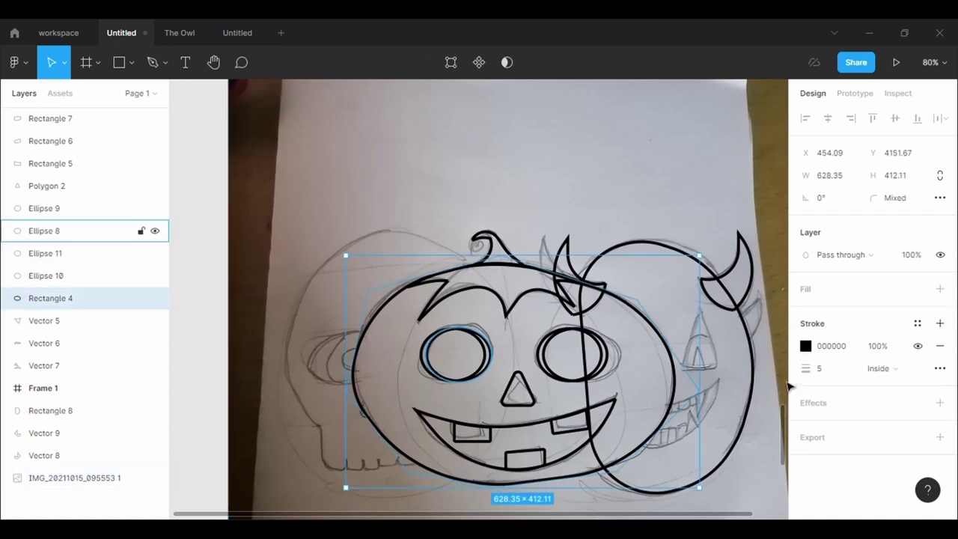
Give the pumpkin a grey C4C4C4 fill and bring its mouth and top zigzag to the front
{"action": "left_click", "coordinate": [941, 288]}
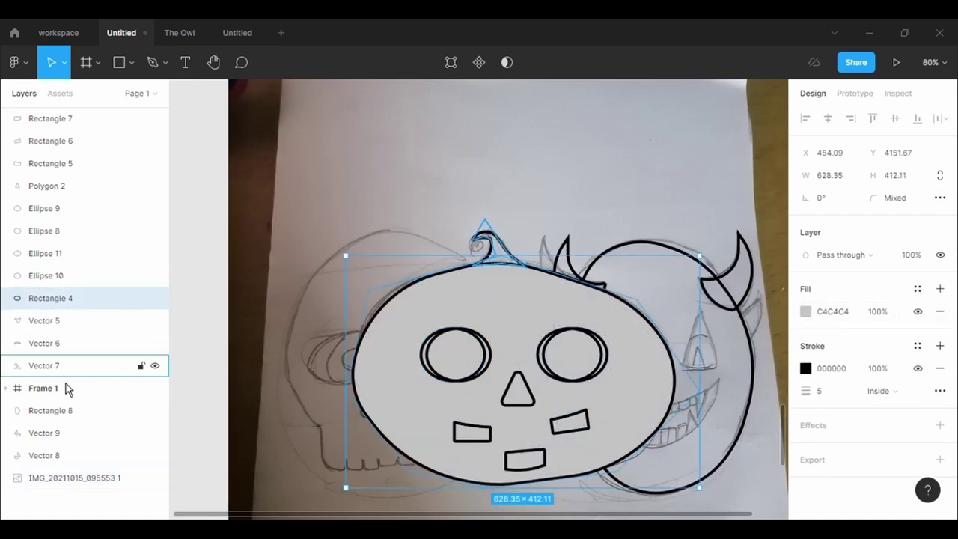
{"action": "left_click", "coordinate": [52, 321]}
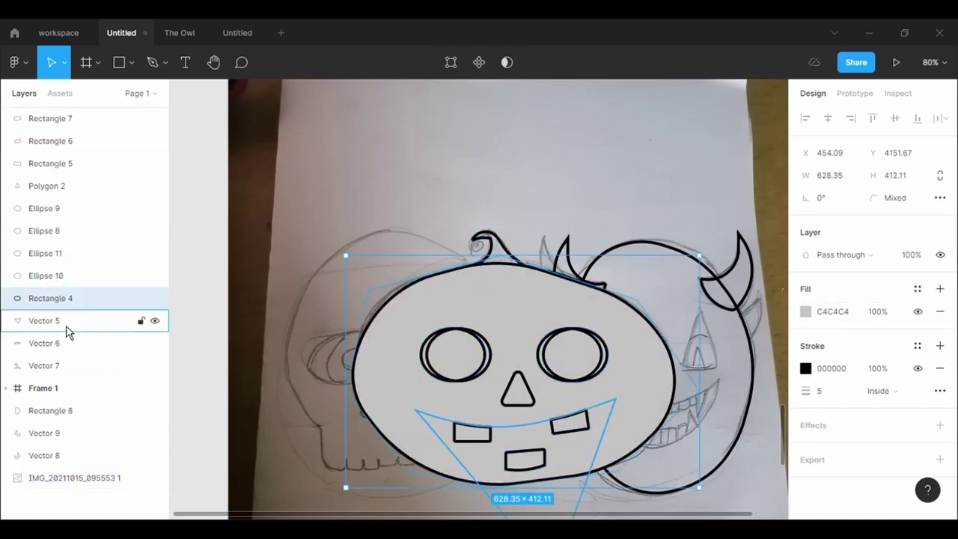
{"action": "right_click", "coordinate": [65, 323]}
{"action": "left_click", "coordinate": [97, 197]}
{"action": "right_click", "coordinate": [56, 343]}
{"action": "left_click", "coordinate": [91, 199]}
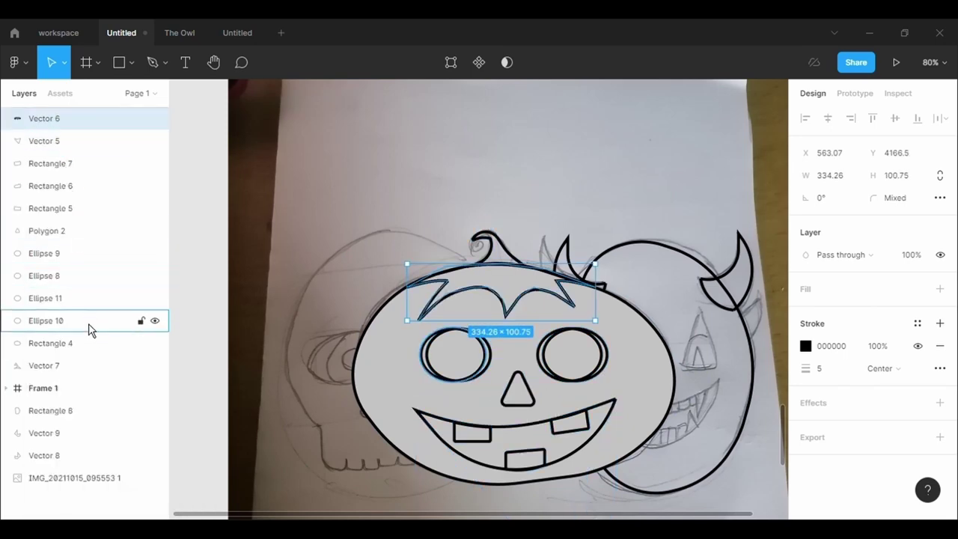
Reshape the devil head outline by moving its right point up and its bottom point left
{"action": "left_click", "coordinate": [524, 146]}
{"action": "left_click", "coordinate": [569, 254]}
{"action": "left_click", "coordinate": [670, 257]}
{"action": "left_click", "coordinate": [659, 241]}
{"action": "key", "text": "Return"}
{"action": "left_click", "coordinate": [577, 299]}
{"action": "left_click_drag", "start_coordinate": [579, 301], "coordinate": [595, 260]}
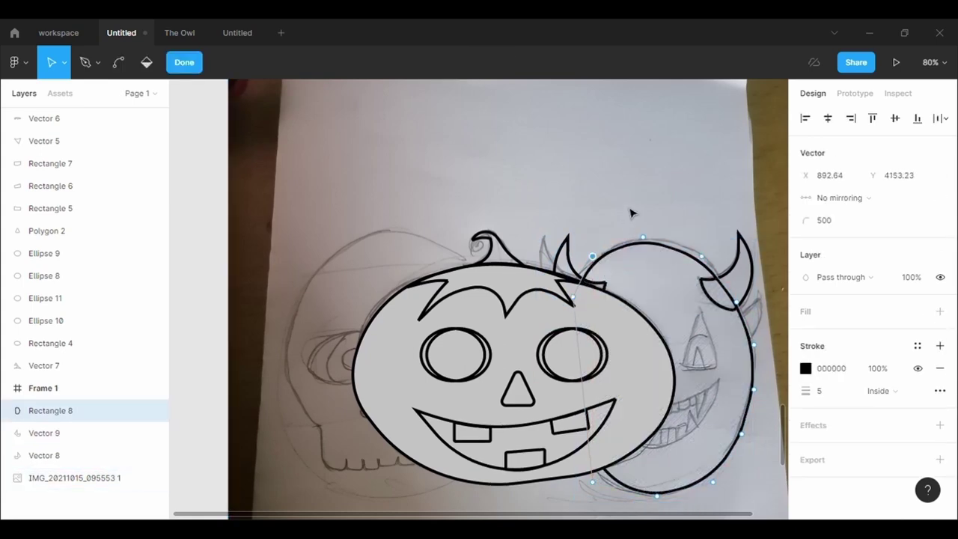
{"action": "left_click_drag", "start_coordinate": [595, 485], "coordinate": [588, 498]}
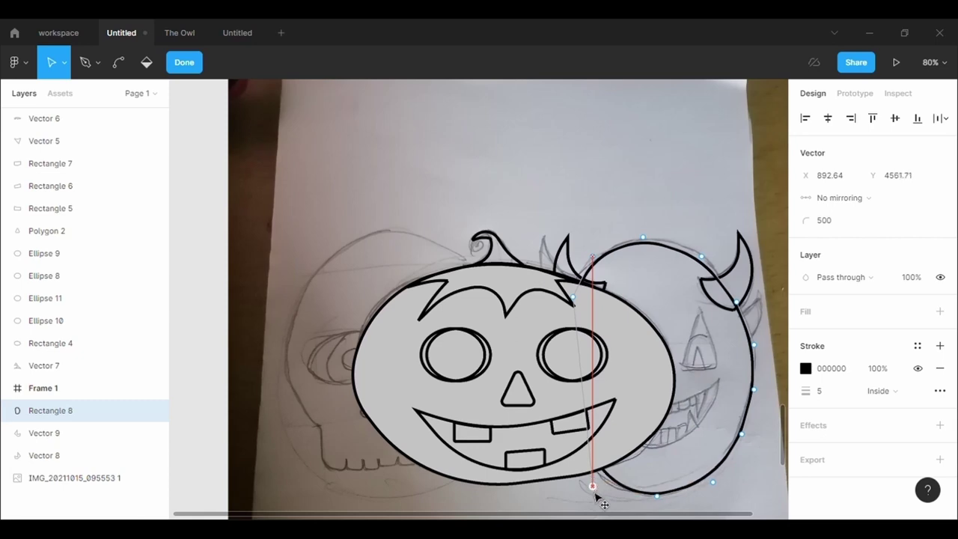
{"action": "key", "text": "Escape"}
{"action": "left_click", "coordinate": [627, 201]}
{"action": "left_click", "coordinate": [132, 62]}
Draw a triangular devil eye with no fill and a 5px black inside stroke
{"action": "left_click", "coordinate": [143, 163]}
{"action": "mouse_move", "coordinate": [696, 313]}
{"action": "left_mouse_down"}
{"action": "mouse_move", "coordinate": [704, 384]}
{"action": "mouse_move", "coordinate": [723, 388]}
{"action": "left_mouse_up"}
{"action": "left_click", "coordinate": [940, 333]}
{"action": "left_click", "coordinate": [941, 346]}
{"action": "left_click", "coordinate": [823, 391]}
{"action": "type", "text": "5"}
{"action": "key", "text": "Return"}
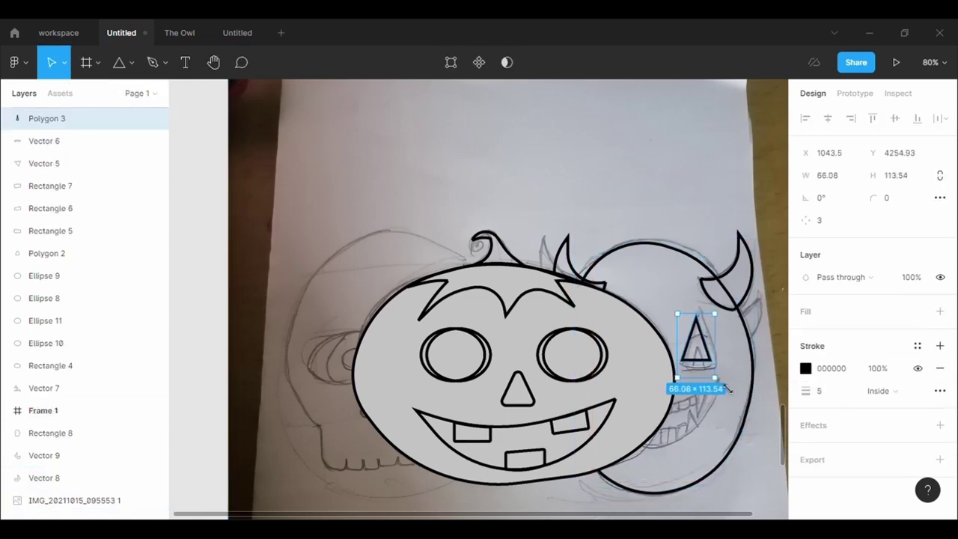
{"action": "left_click", "coordinate": [706, 393]}
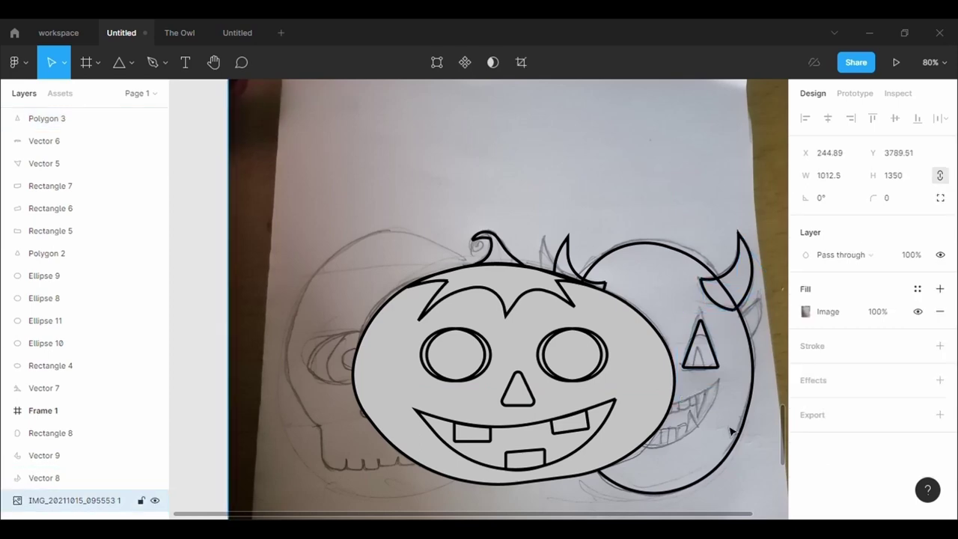
Duplicate the eye triangle, shrink the copy and nest it inside the original
{"action": "scroll", "coordinate": [724, 419], "scroll_direction": "up", "scroll_amount": 5}
{"action": "left_click", "coordinate": [693, 254]}
{"action": "key", "text": "ctrl+c"}
{"action": "key", "text": "ctrl+v"}
{"action": "left_click_drag", "start_coordinate": [719, 353], "coordinate": [652, 256]}
{"action": "left_click_drag", "start_coordinate": [618, 217], "coordinate": [650, 272]}
{"action": "left_click", "coordinate": [706, 253]}
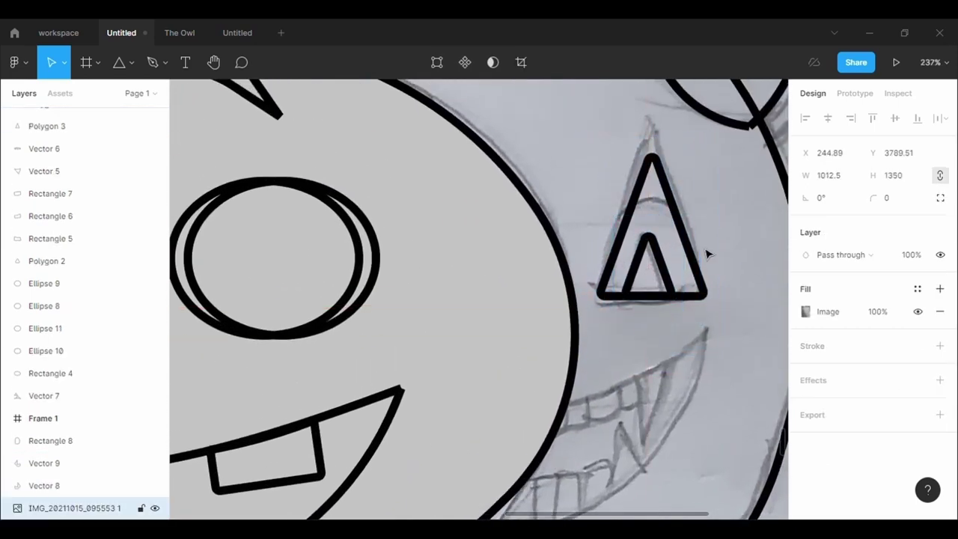
{"action": "left_click", "coordinate": [132, 62]}
{"action": "left_click", "coordinate": [90, 78]}
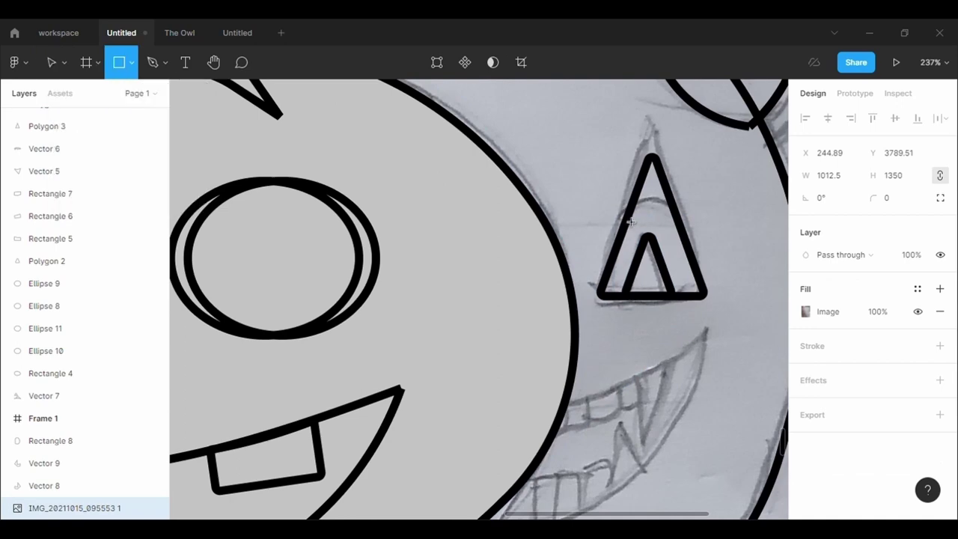
{"action": "key", "text": "v"}
{"action": "scroll", "coordinate": [759, 252], "scroll_direction": "down", "scroll_amount": 4}
{"action": "left_click", "coordinate": [157, 64]}
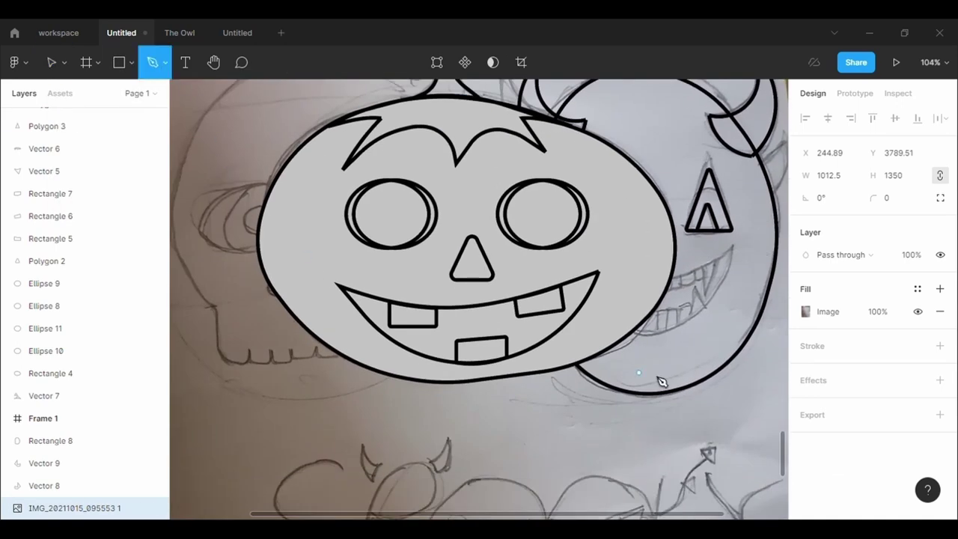
Trace the devil's mouth outline along the sketched lip and round a corner to 50
{"action": "left_click", "coordinate": [734, 245]}
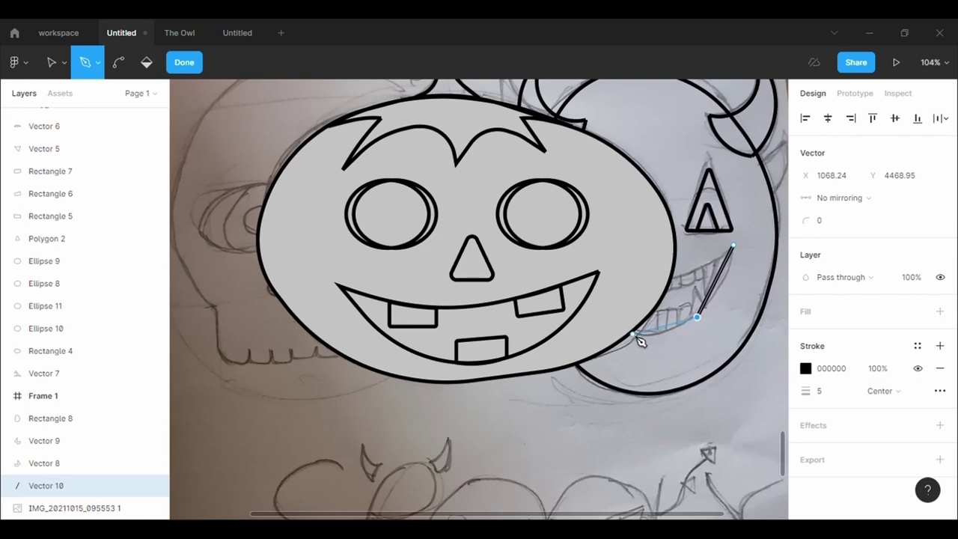
{"action": "left_click", "coordinate": [734, 246]}
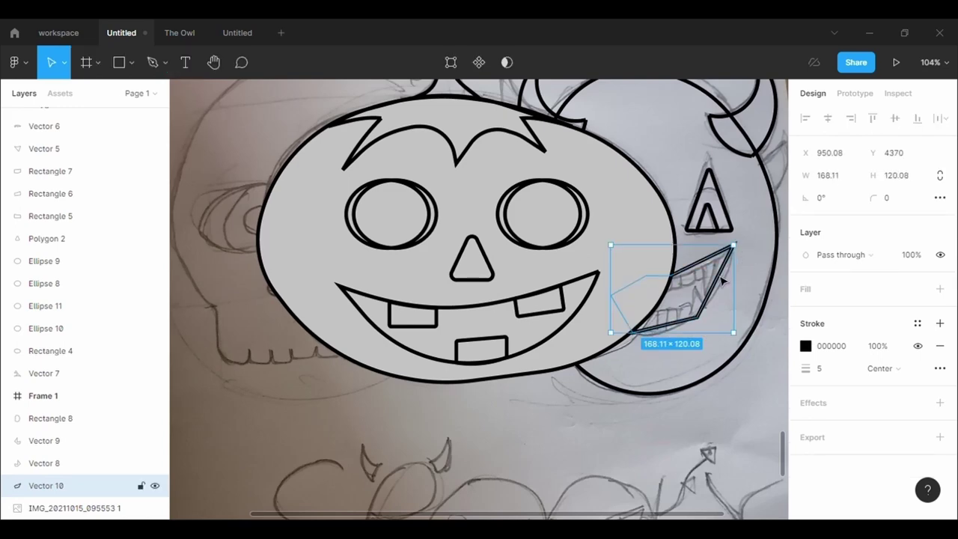
{"action": "double_click", "coordinate": [686, 322]}
{"action": "left_click_drag", "start_coordinate": [697, 317], "coordinate": [718, 332]}
{"action": "left_click", "coordinate": [704, 267]}
{"action": "left_click", "coordinate": [824, 220]}
{"action": "type", "text": "500"}
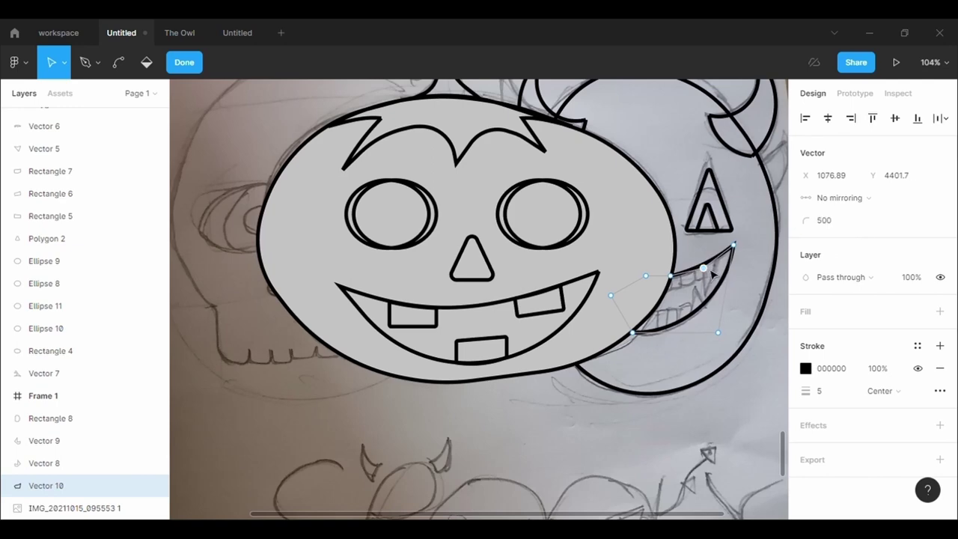
{"action": "left_click", "coordinate": [749, 291]}
Draw a downward triangle fang with stroke 5 and no fill, its tip on the lip line
{"action": "scroll", "coordinate": [757, 287], "scroll_direction": "up", "scroll_amount": 5}
{"action": "left_click", "coordinate": [132, 62]}
{"action": "left_click", "coordinate": [112, 162]}
{"action": "left_click_drag", "start_coordinate": [635, 256], "coordinate": [648, 327]}
{"action": "key", "text": "ctrl+v"}
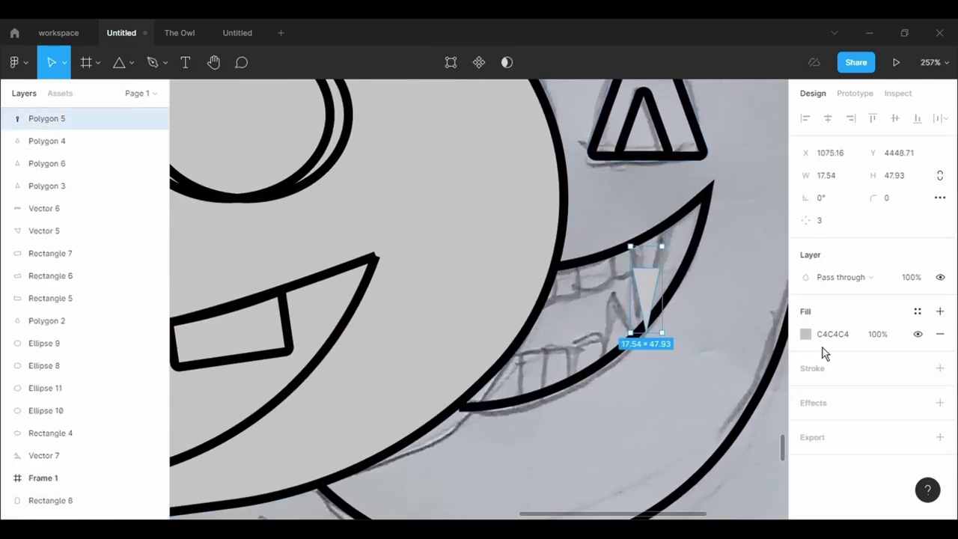
{"action": "type", "text": "5"}
{"action": "left_click", "coordinate": [940, 334]}
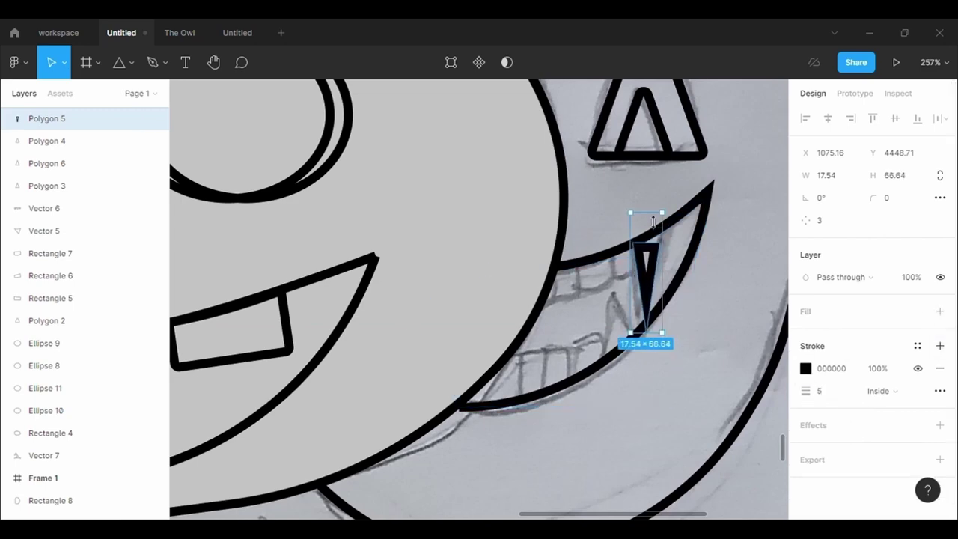
{"action": "key", "text": "Return"}
{"action": "left_click_drag", "start_coordinate": [645, 332], "coordinate": [638, 323]}
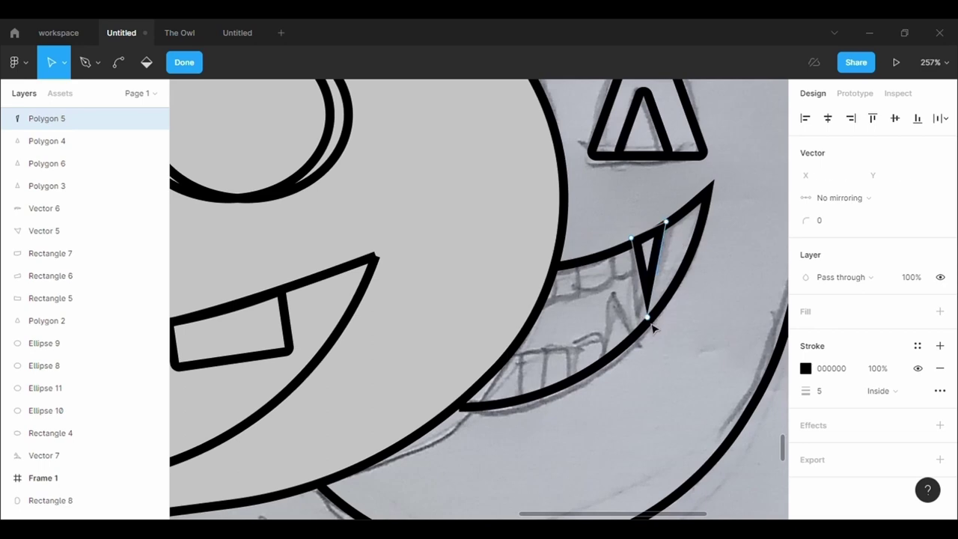
{"action": "left_click", "coordinate": [638, 247]}
{"action": "double_click", "coordinate": [638, 247]}
{"action": "key", "text": "Escape"}
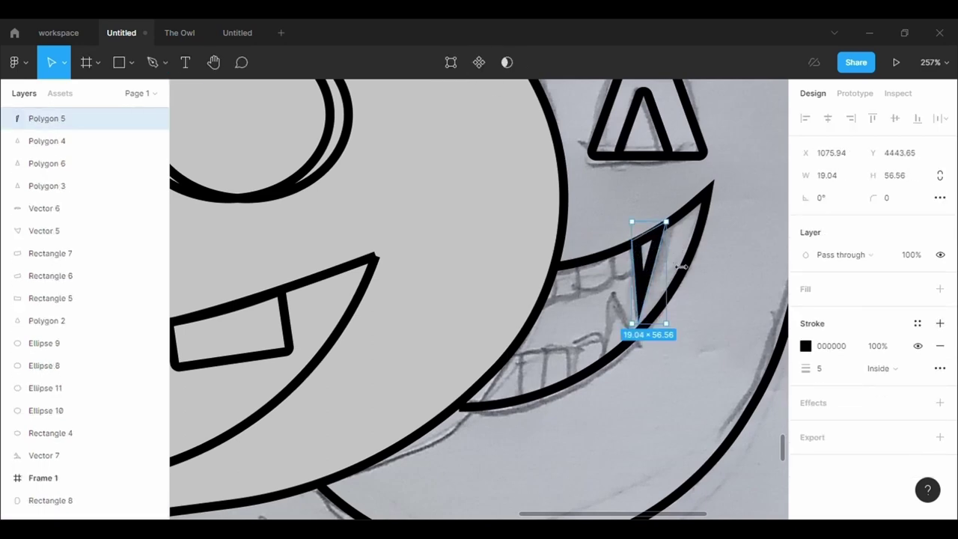
{"action": "left_click", "coordinate": [638, 247]}
Add a second black-outlined fang tilted about 13 degrees, plus a small tooth rectangle beside it
{"action": "left_click", "coordinate": [131, 62]}
{"action": "left_click", "coordinate": [82, 174]}
{"action": "left_click_drag", "start_coordinate": [605, 283], "coordinate": [657, 374]}
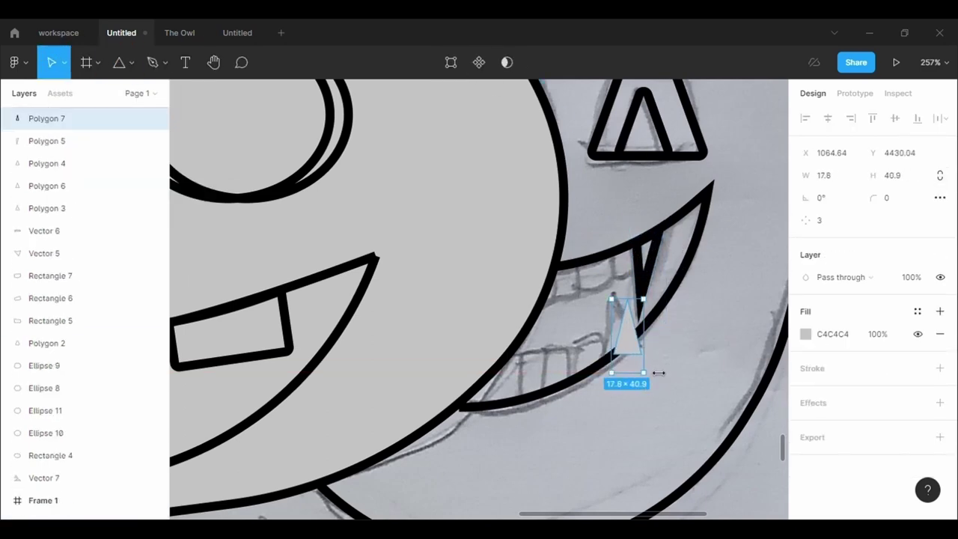
{"action": "left_click", "coordinate": [941, 366]}
{"action": "left_click_drag", "start_coordinate": [618, 341], "coordinate": [617, 333]}
{"action": "left_click_drag", "start_coordinate": [648, 386], "coordinate": [622, 385]}
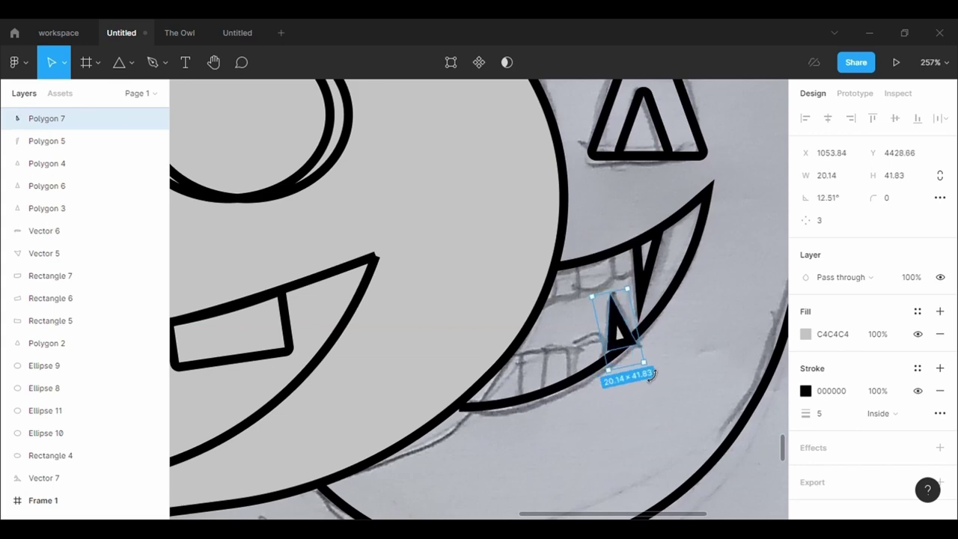
{"action": "double_click", "coordinate": [615, 358]}
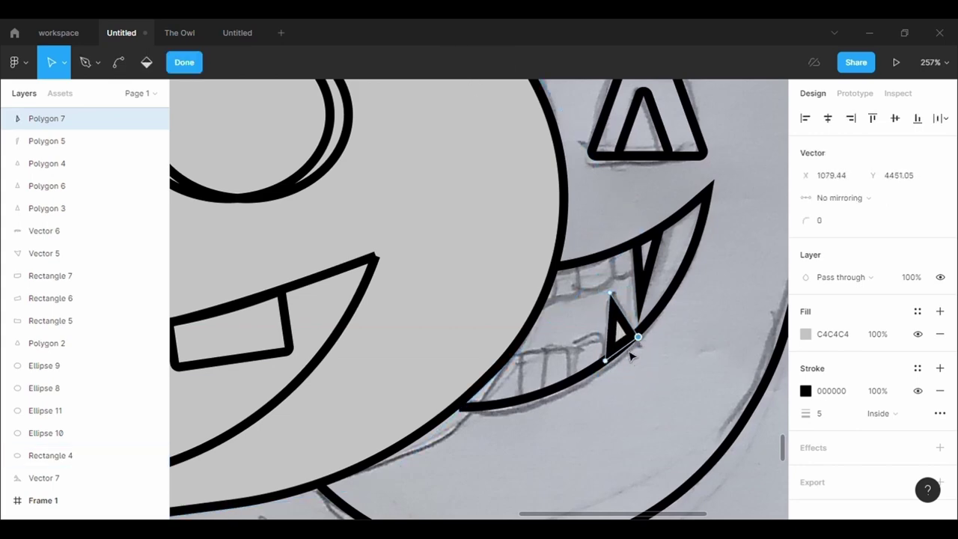
{"action": "left_click", "coordinate": [648, 387]}
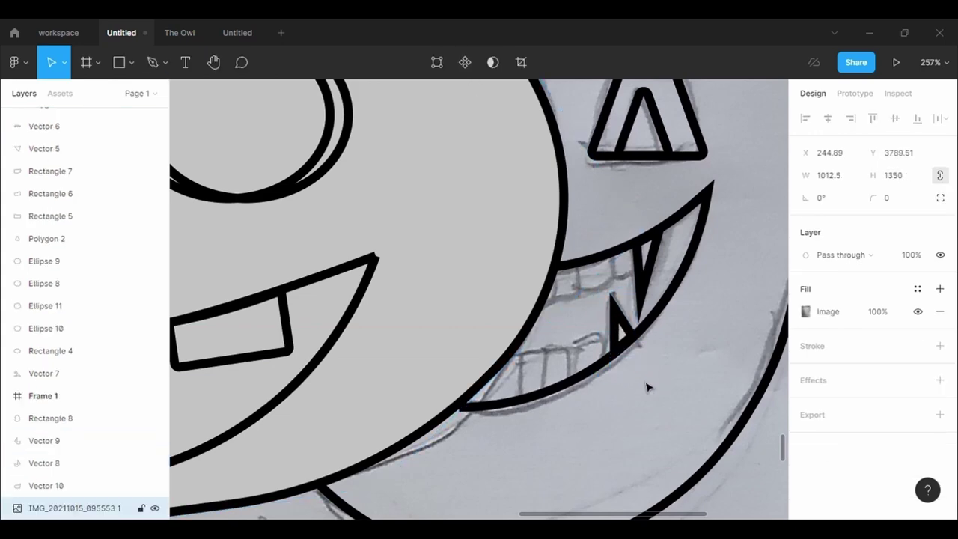
{"action": "left_click", "coordinate": [111, 75]}
{"action": "left_click_drag", "start_coordinate": [606, 255], "coordinate": [632, 281]}
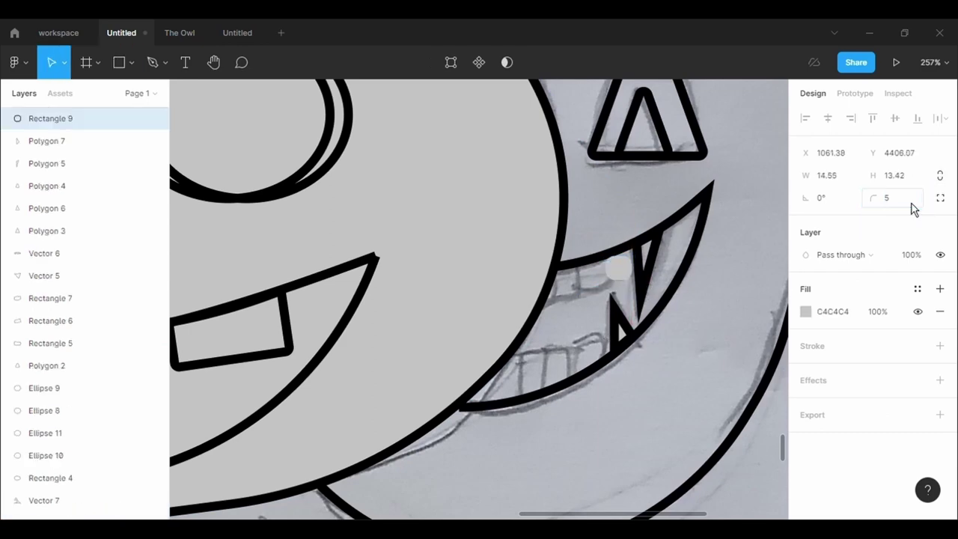
Style the first tooth with a 3px black outline and no fill, tilted along the mouth curve
{"action": "left_click", "coordinate": [940, 346]}
{"action": "left_click", "coordinate": [824, 391]}
{"action": "type", "text": "3"}
{"action": "key", "text": "Return"}
{"action": "left_click", "coordinate": [940, 312]}
{"action": "mouse_move", "coordinate": [650, 275]}
{"action": "left_mouse_down"}
{"action": "mouse_move", "coordinate": [646, 288]}
{"action": "mouse_move", "coordinate": [631, 276]}
{"action": "left_mouse_up"}
{"action": "left_click", "coordinate": [623, 262]}
{"action": "left_click", "coordinate": [625, 258]}
{"action": "left_click", "coordinate": [625, 264]}
{"action": "left_click", "coordinate": [625, 263]}
Paste two copies of the tooth leftward along the upper row of the mouth
{"action": "key", "text": "ctrl+c"}
{"action": "key", "text": "ctrl+v"}
{"action": "left_click_drag", "start_coordinate": [625, 264], "coordinate": [601, 275]}
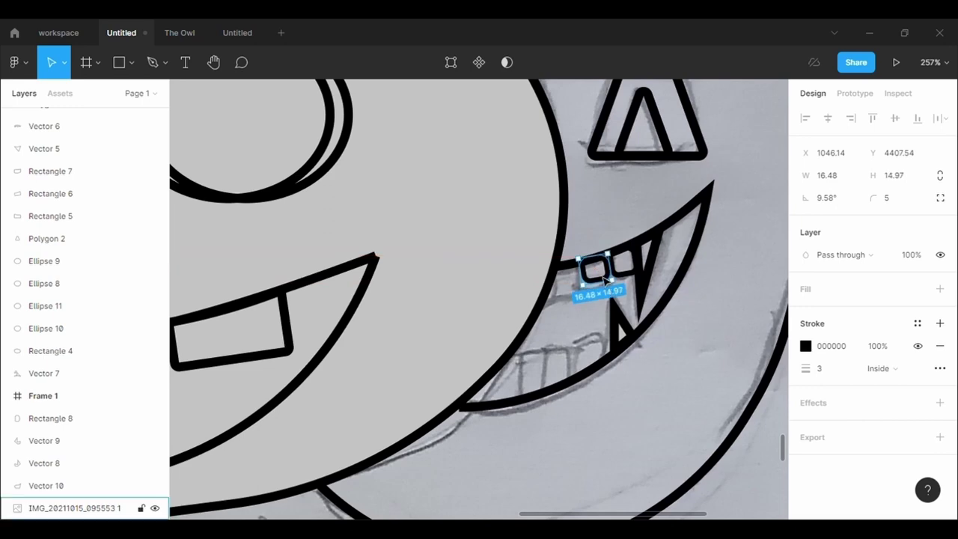
{"action": "left_click", "coordinate": [610, 288]}
{"action": "left_click", "coordinate": [595, 279]}
{"action": "key", "text": "ctrl+c"}
{"action": "key", "text": "ctrl+v"}
{"action": "left_click_drag", "start_coordinate": [595, 279], "coordinate": [571, 290]}
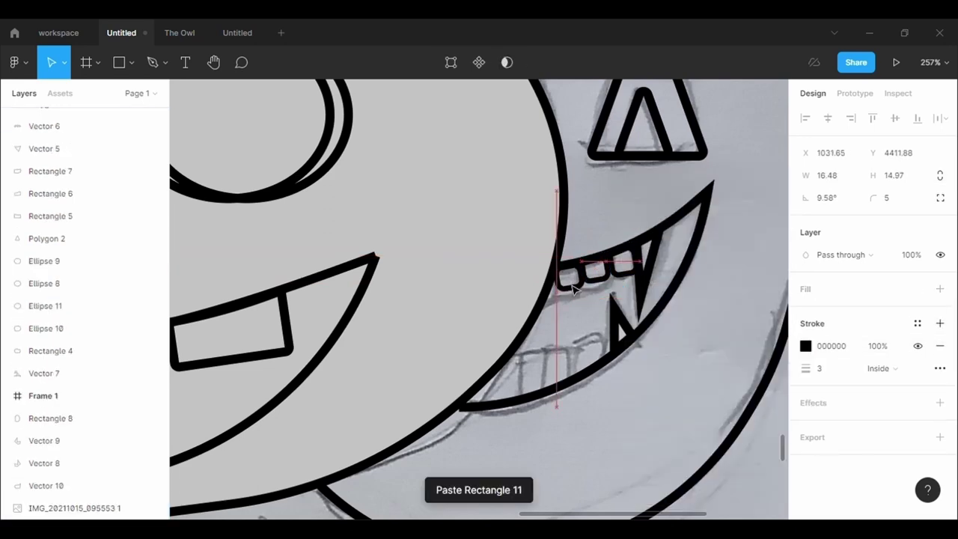
{"action": "left_click", "coordinate": [592, 337]}
Draw a lower-row tooth with black outline, corner radius 5 and no fill, stretched to the lip
{"action": "key", "text": "r"}
{"action": "mouse_move", "coordinate": [574, 342]}
{"action": "left_mouse_down"}
{"action": "mouse_move", "coordinate": [613, 371]}
{"action": "mouse_move", "coordinate": [608, 336]}
{"action": "mouse_move", "coordinate": [607, 355]}
{"action": "left_mouse_up"}
{"action": "left_click", "coordinate": [940, 346]}
{"action": "type", "text": "5"}
{"action": "key", "text": "Return"}
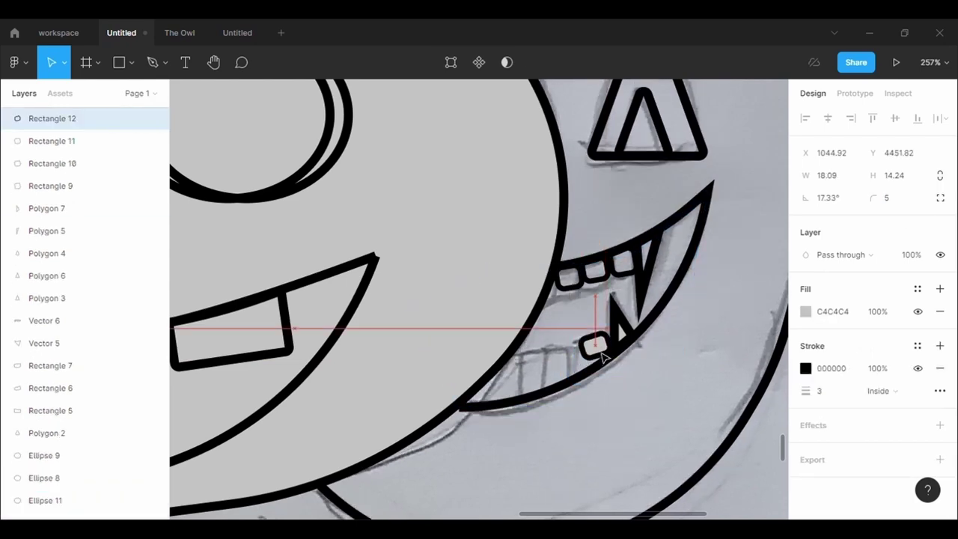
{"action": "key", "text": "Return"}
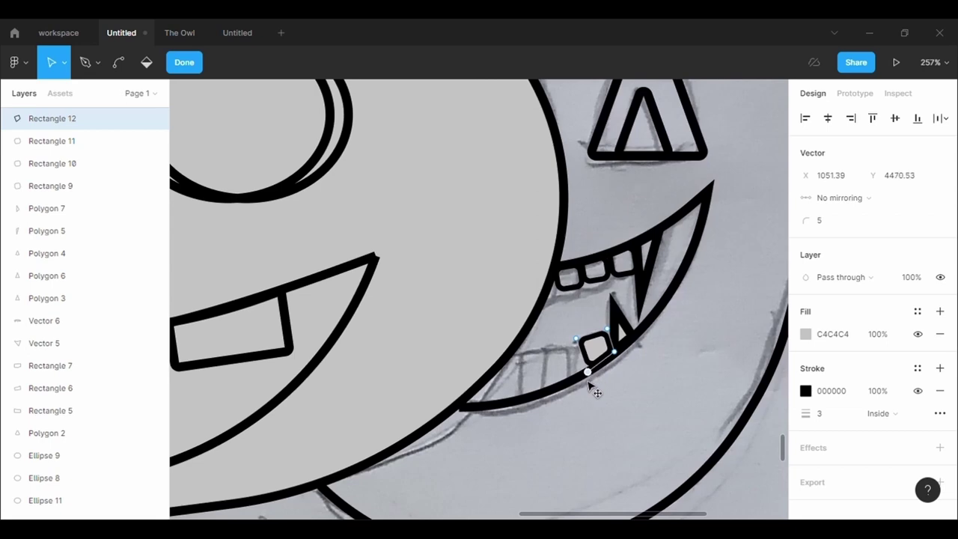
{"action": "left_click", "coordinate": [940, 334]}
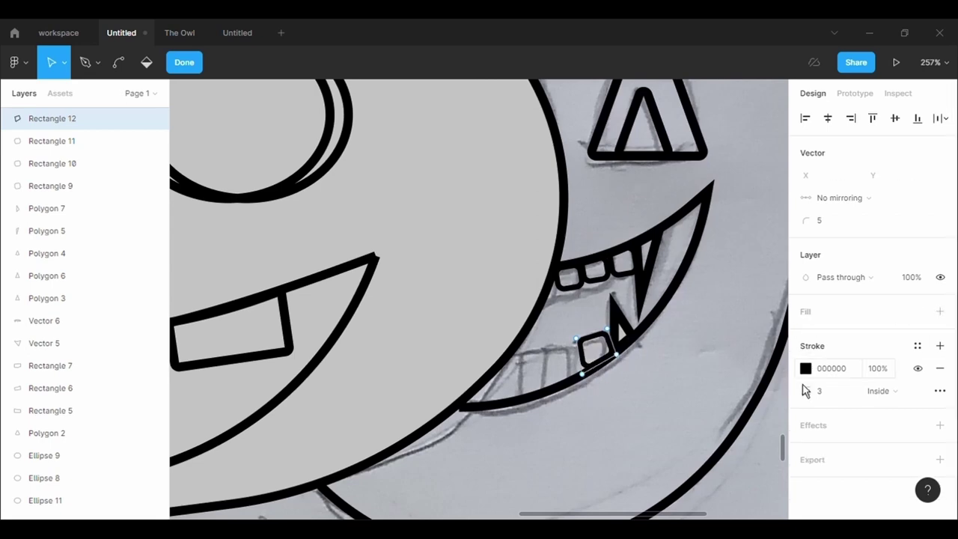
{"action": "left_click_drag", "start_coordinate": [582, 374], "coordinate": [576, 381]}
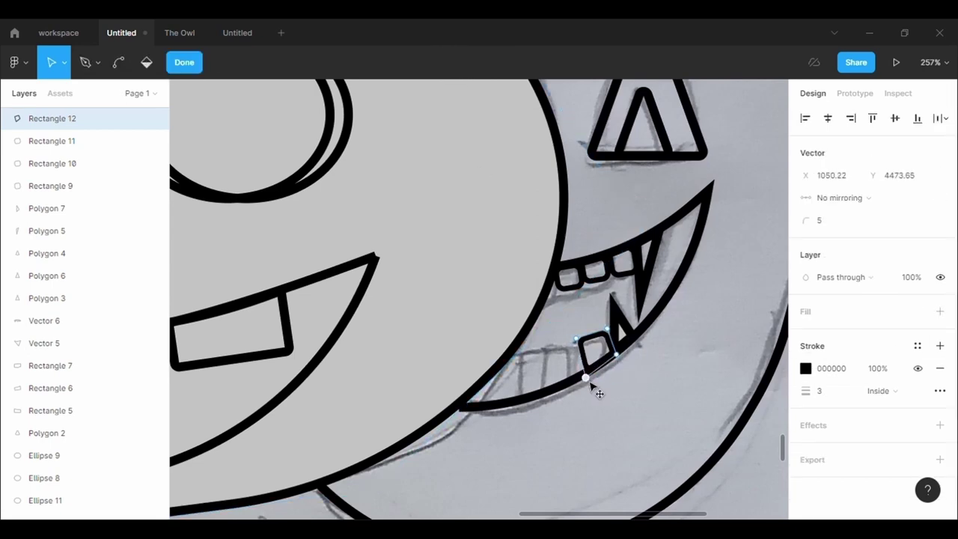
{"action": "left_click", "coordinate": [599, 393]}
{"action": "left_click", "coordinate": [603, 367]}
{"action": "key", "text": "Return"}
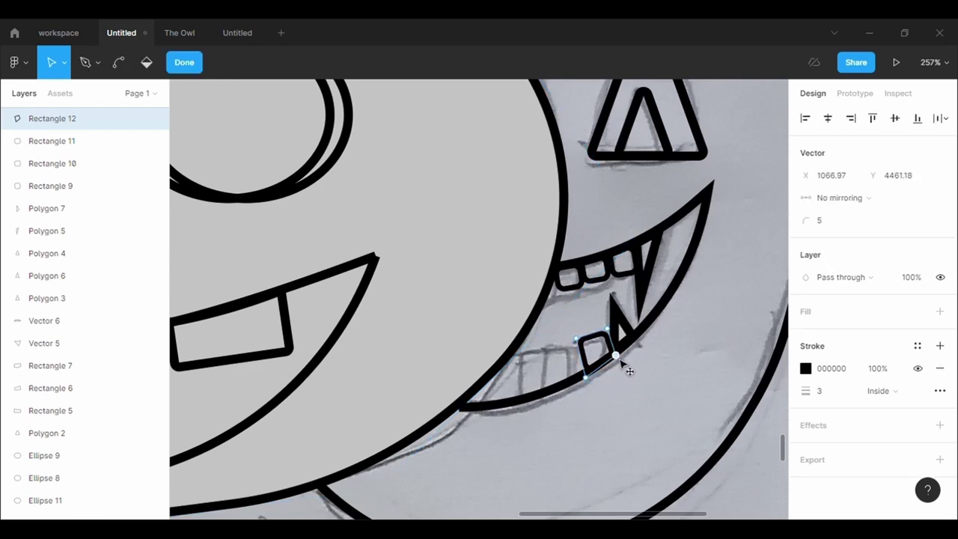
{"action": "left_click", "coordinate": [606, 353]}
Paste three copies of the lower tooth progressively further left along the bottom row
{"action": "key", "text": "ctrl+v"}
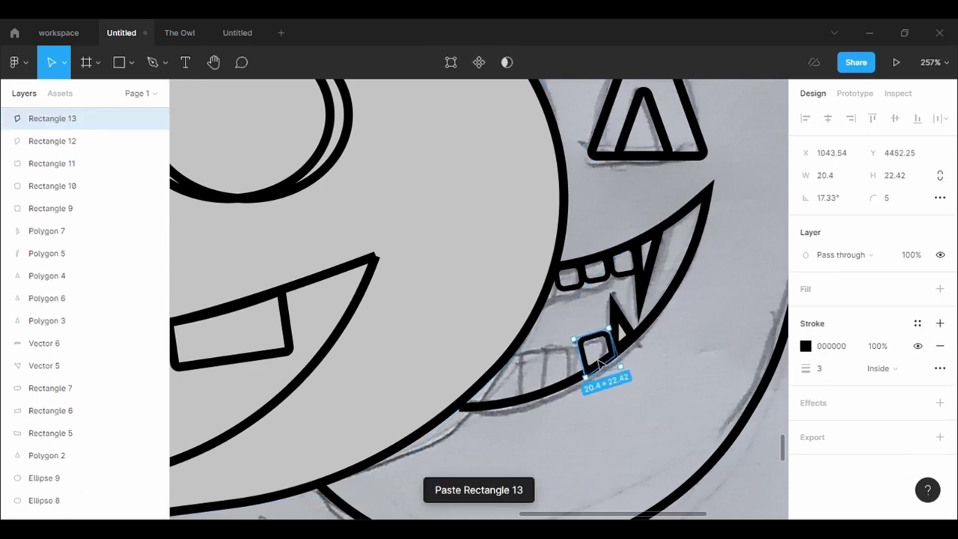
{"action": "left_click_drag", "start_coordinate": [599, 351], "coordinate": [570, 363]}
{"action": "key", "text": "Return"}
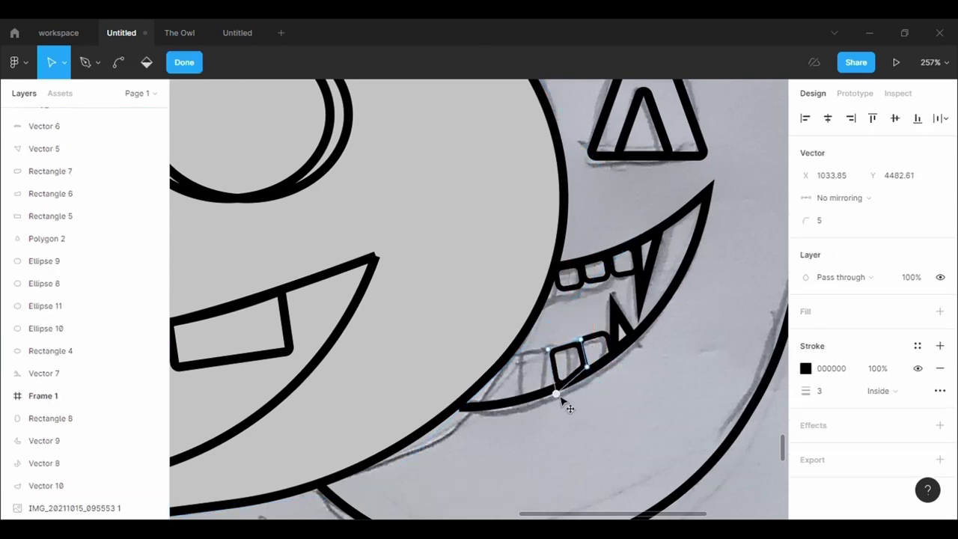
{"action": "key", "text": "Escape"}
{"action": "key", "text": "ctrl+v"}
{"action": "left_click_drag", "start_coordinate": [571, 366], "coordinate": [542, 377]}
{"action": "key", "text": "Return"}
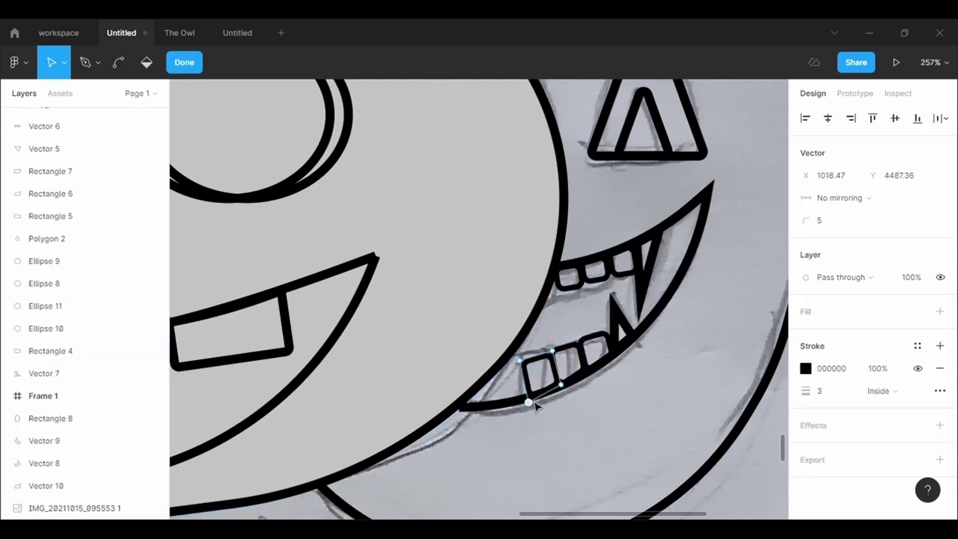
{"action": "key", "text": "Escape"}
{"action": "key", "text": "ctrl+v"}
{"action": "left_click_drag", "start_coordinate": [544, 385], "coordinate": [449, 411]}
Edit the points of the devil's mouth outline and a lower tooth
{"action": "left_click", "coordinate": [492, 411]}
{"action": "double_click", "coordinate": [493, 416]}
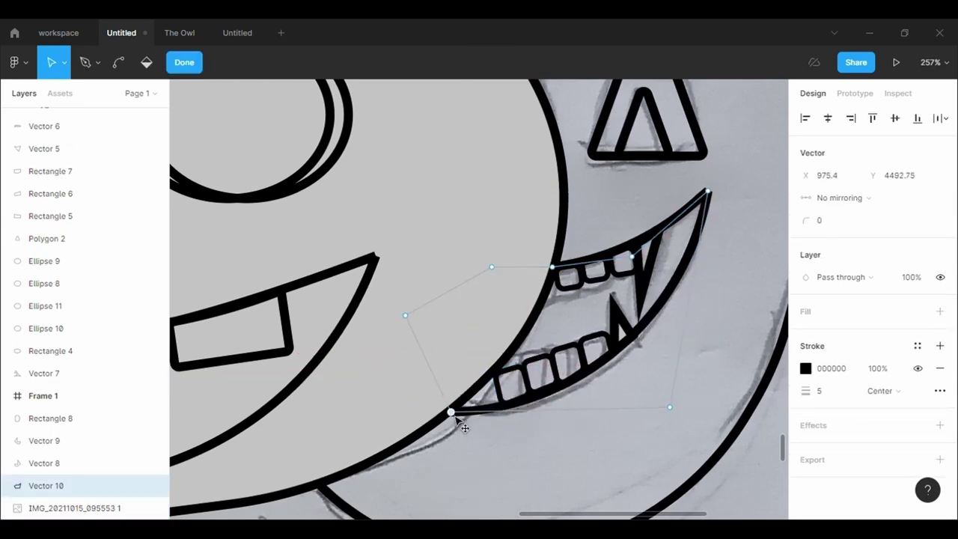
{"action": "key", "text": "Escape"}
{"action": "left_click", "coordinate": [485, 457]}
{"action": "key", "text": "ctrl+z"}
{"action": "double_click", "coordinate": [618, 386]}
{"action": "double_click", "coordinate": [577, 388]}
{"action": "key", "text": "Escape"}
{"action": "key", "text": "Return"}
{"action": "key", "text": "Escape"}
Extend the devil's mouth outline around the lower row of teeth
{"action": "double_click", "coordinate": [683, 216]}
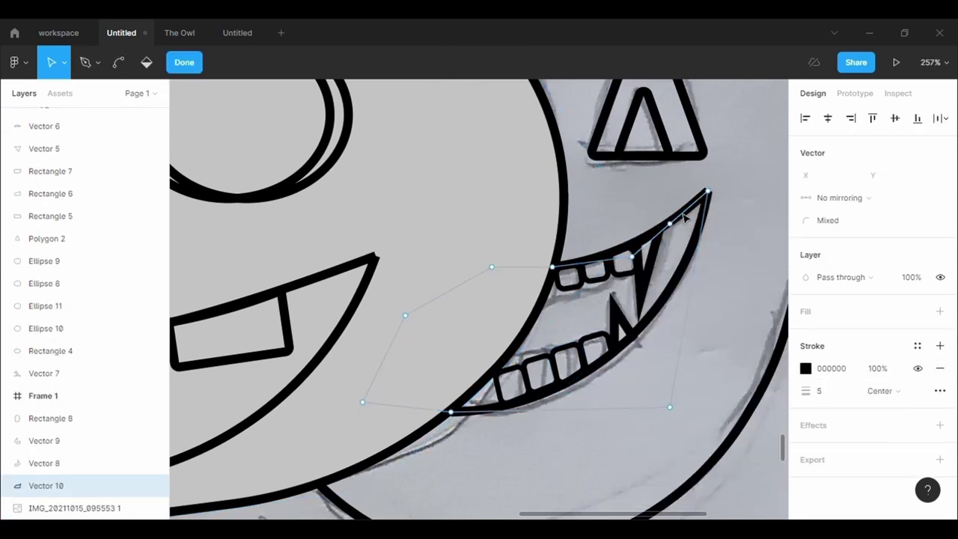
{"action": "left_click", "coordinate": [708, 192]}
{"action": "left_click", "coordinate": [770, 235]}
{"action": "key", "text": "shift+2"}
{"action": "scroll", "coordinate": [770, 237], "scroll_direction": "up", "scroll_amount": 3}
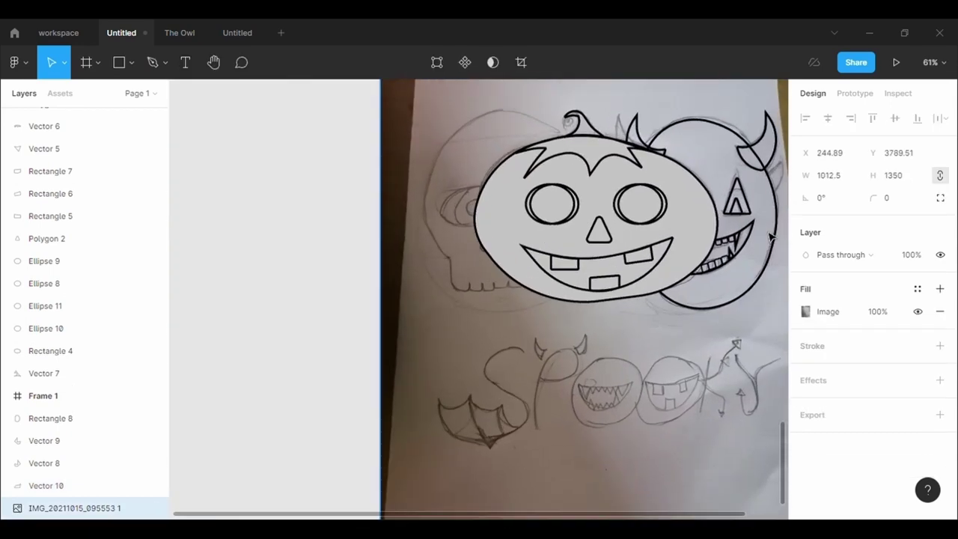
{"action": "left_click", "coordinate": [770, 235]}
{"action": "scroll", "coordinate": [770, 235], "scroll_direction": "up", "scroll_amount": 2}
{"action": "left_click", "coordinate": [941, 289]}
Move Rectangle 8 below Vector 10 in the layer stack
{"action": "left_click", "coordinate": [59, 444]}
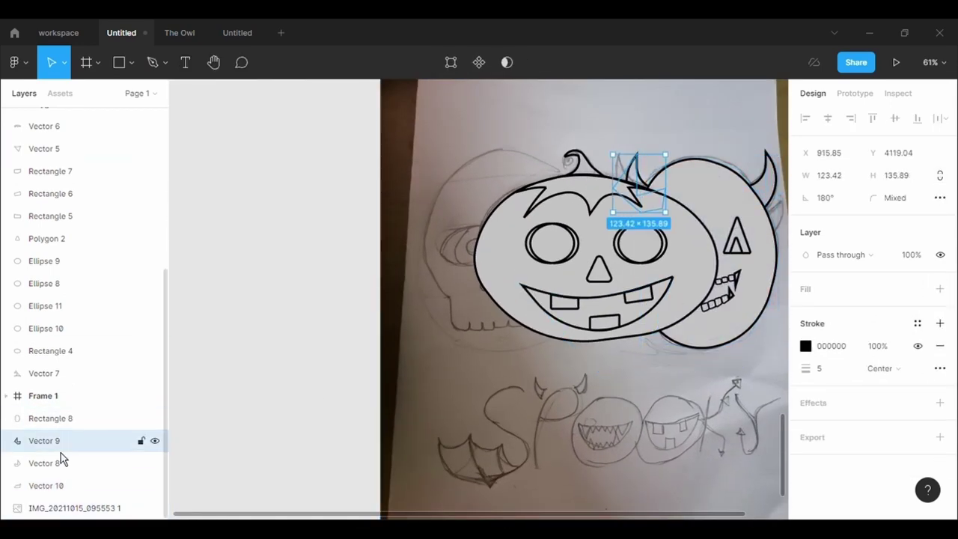
{"action": "left_click_drag", "start_coordinate": [50, 418], "coordinate": [50, 514]}
{"action": "left_click", "coordinate": [543, 107]}
{"action": "key", "text": "ctrl+bracketleft"}
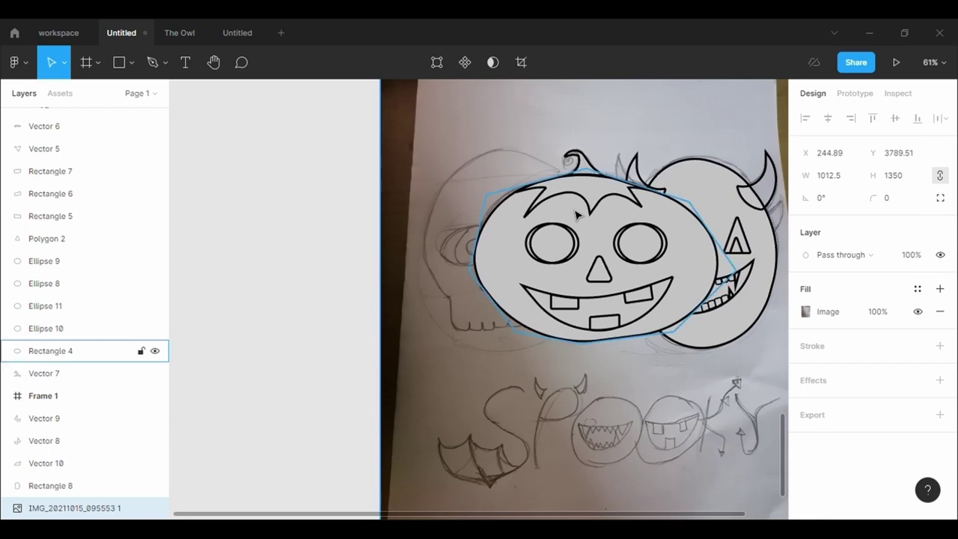
{"action": "scroll", "coordinate": [752, 356], "scroll_direction": "up", "scroll_amount": 5}
Set the devil's second fang to a stroke weight of 5
{"action": "left_click", "coordinate": [723, 187]}
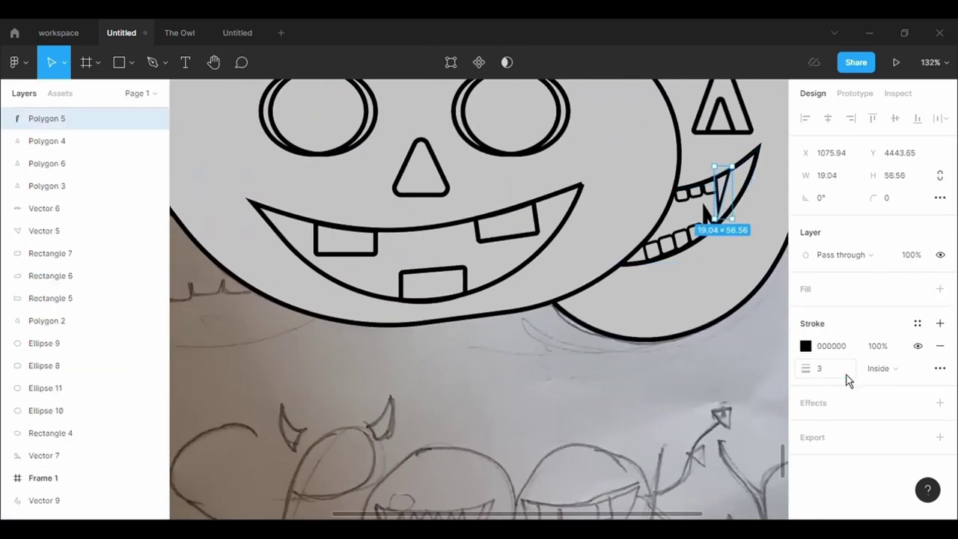
{"action": "left_click", "coordinate": [824, 391]}
{"action": "type", "text": "5"}
{"action": "key", "text": "Return"}
{"action": "scroll", "coordinate": [694, 348], "scroll_direction": "down", "scroll_amount": 5}
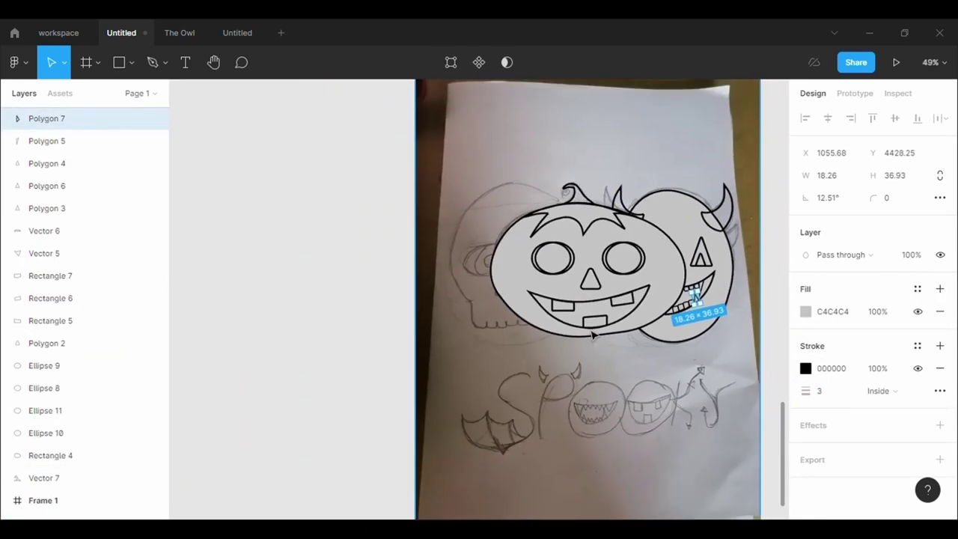
{"action": "left_click", "coordinate": [522, 346]}
Draw a rectangle over the skull sketch with no fill and a 5-weight stroke
{"action": "mouse_move", "coordinate": [449, 176]}
{"action": "left_mouse_down"}
{"action": "mouse_move", "coordinate": [518, 339]}
{"action": "mouse_move", "coordinate": [554, 338]}
{"action": "left_mouse_up"}
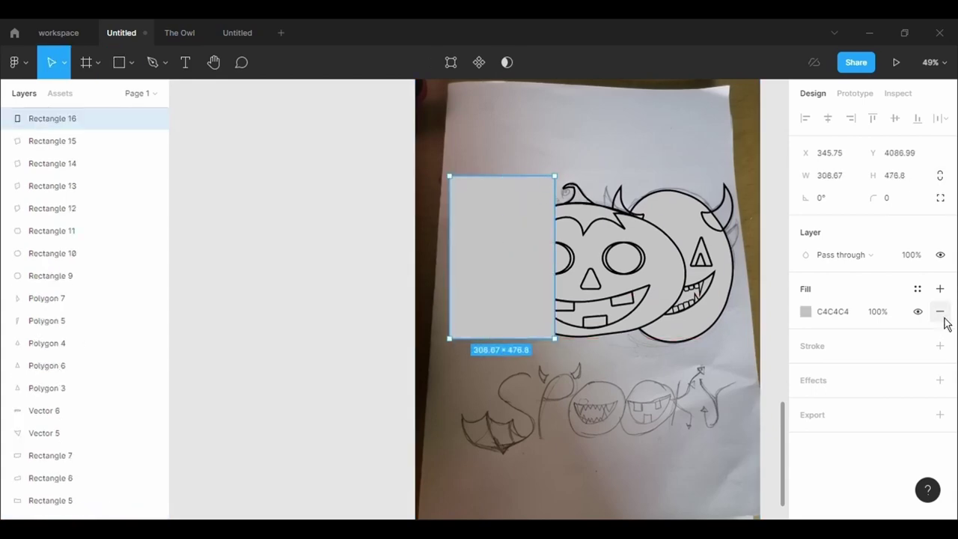
{"action": "left_click", "coordinate": [940, 311]}
{"action": "left_click", "coordinate": [940, 322]}
{"action": "left_click", "coordinate": [839, 368]}
{"action": "type", "text": "5"}
{"action": "key", "text": "Return"}
Send the skull rectangle to the back, with the photo behind it
{"action": "left_click", "coordinate": [434, 207]}
{"action": "left_click", "coordinate": [468, 244]}
{"action": "left_click", "coordinate": [494, 198]}
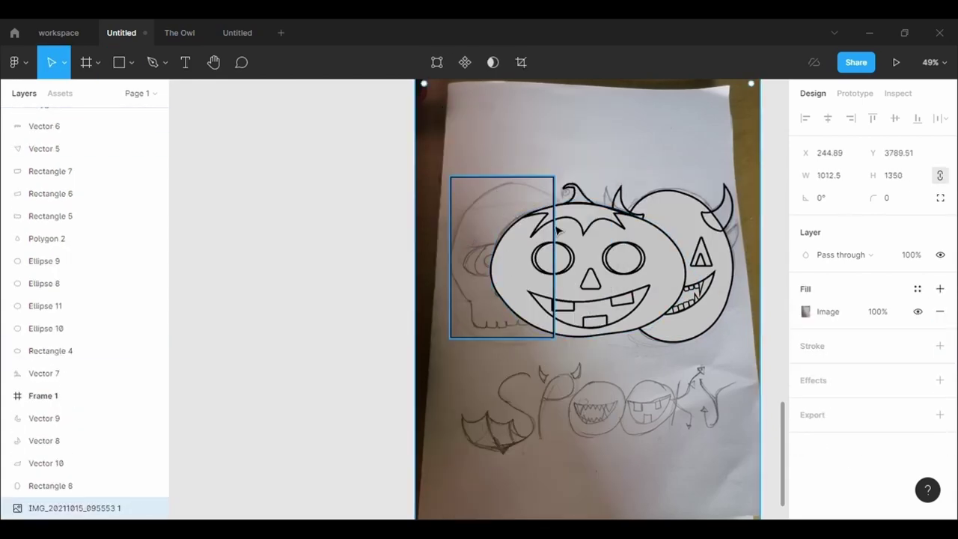
{"action": "scroll", "coordinate": [82, 300], "scroll_direction": "up", "scroll_amount": 10}
{"action": "left_click", "coordinate": [53, 119]}
{"action": "right_click", "coordinate": [449, 247]}
{"action": "left_click", "coordinate": [457, 249]}
{"action": "right_click", "coordinate": [513, 125]}
{"action": "left_click", "coordinate": [550, 249]}
Reshape the rectangle's points along the skull and round all corners with radius 500
{"action": "double_click", "coordinate": [456, 208]}
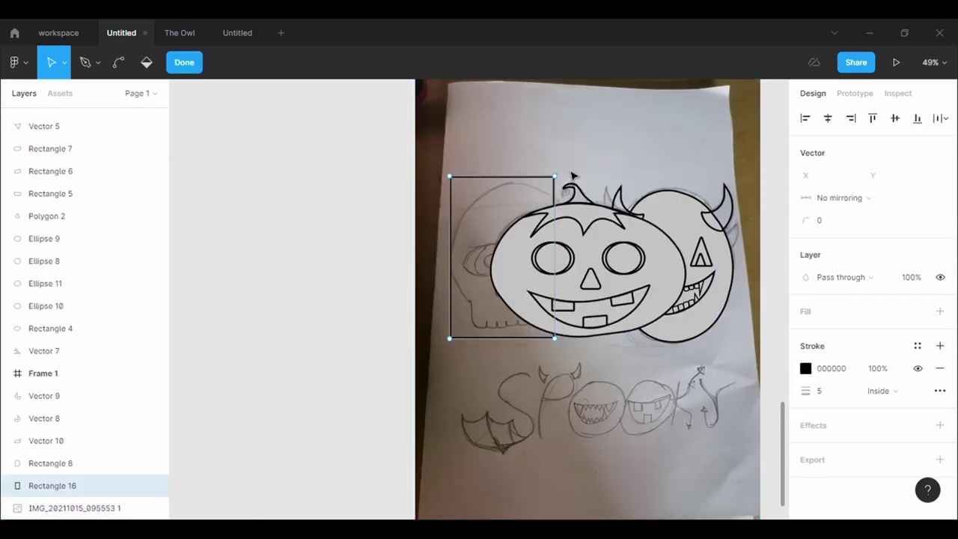
{"action": "scroll", "coordinate": [566, 255], "scroll_direction": "up", "scroll_amount": 5}
{"action": "left_click_drag", "start_coordinate": [448, 113], "coordinate": [462, 126]}
{"action": "left_click_drag", "start_coordinate": [544, 113], "coordinate": [554, 158]}
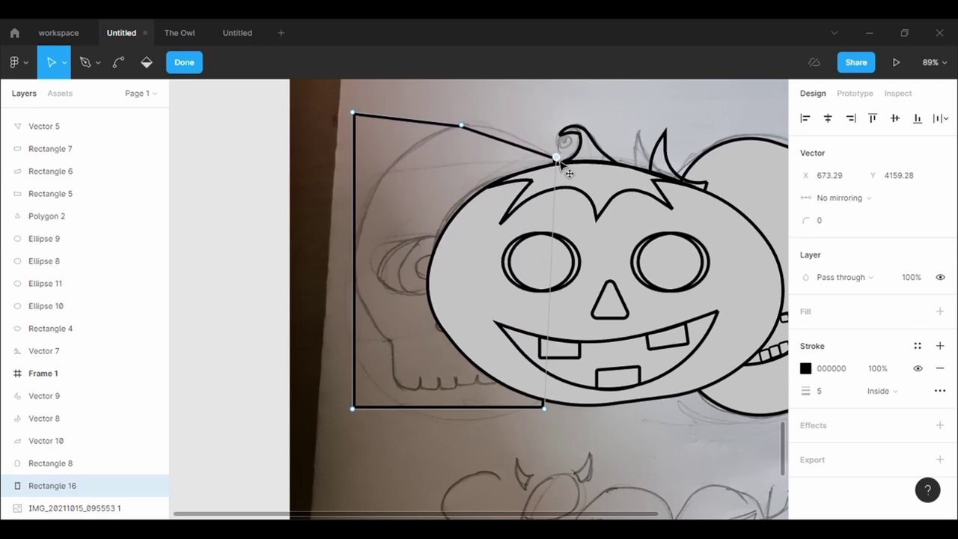
{"action": "left_click_drag", "start_coordinate": [353, 113], "coordinate": [378, 173]}
{"action": "left_click_drag", "start_coordinate": [364, 291], "coordinate": [352, 260]}
{"action": "left_click_drag", "start_coordinate": [352, 333], "coordinate": [387, 340]}
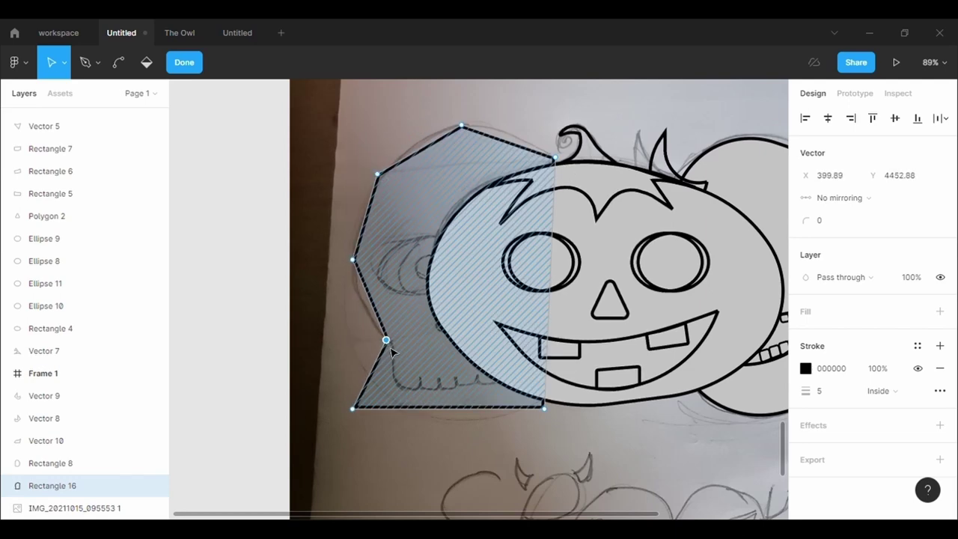
{"action": "left_click_drag", "start_coordinate": [353, 408], "coordinate": [397, 386]}
{"action": "left_click_drag", "start_coordinate": [543, 408], "coordinate": [521, 381]}
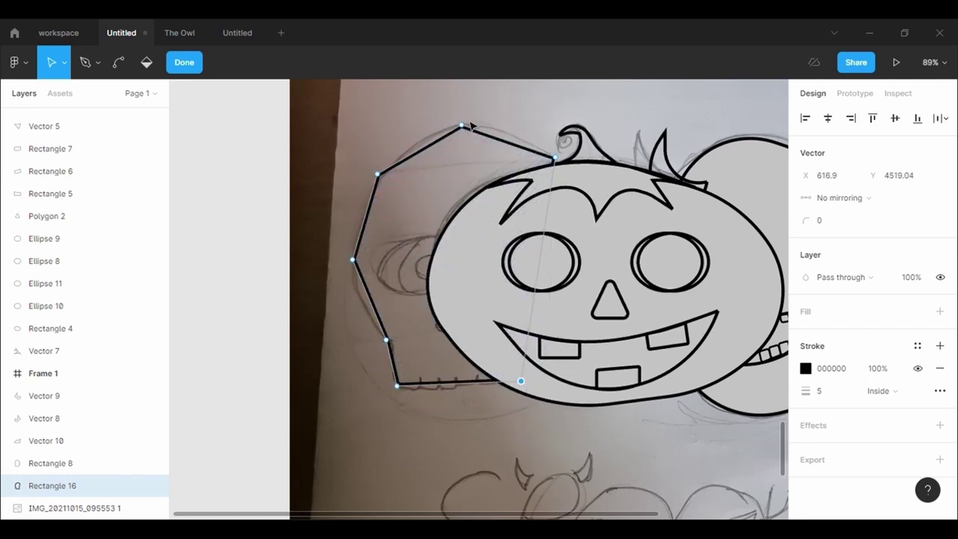
{"action": "key", "text": "ctrl+a"}
{"action": "key", "text": "Return"}
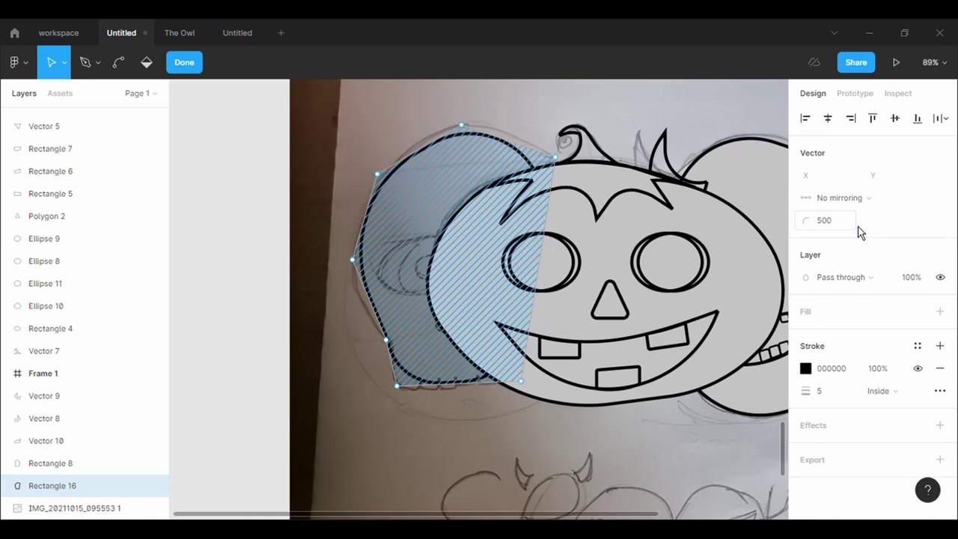
Fine-tune the rounded outline's points to fit the skull's crown, sides and chin
{"action": "left_click_drag", "start_coordinate": [554, 159], "coordinate": [620, 151]}
{"action": "left_click_drag", "start_coordinate": [461, 125], "coordinate": [444, 118]}
{"action": "left_click", "coordinate": [378, 166]}
{"action": "left_click_drag", "start_coordinate": [352, 260], "coordinate": [340, 273]}
{"action": "left_click_drag", "start_coordinate": [385, 340], "coordinate": [397, 339]}
{"action": "mouse_move", "coordinate": [397, 387]}
{"action": "left_mouse_down"}
{"action": "mouse_move", "coordinate": [397, 408]}
{"action": "mouse_move", "coordinate": [384, 399]}
{"action": "left_mouse_up"}
{"action": "left_click_drag", "start_coordinate": [377, 166], "coordinate": [368, 171]}
{"action": "left_click_drag", "start_coordinate": [525, 384], "coordinate": [521, 381]}
{"action": "left_click_drag", "start_coordinate": [396, 339], "coordinate": [393, 340]}
{"action": "left_click", "coordinate": [524, 451]}
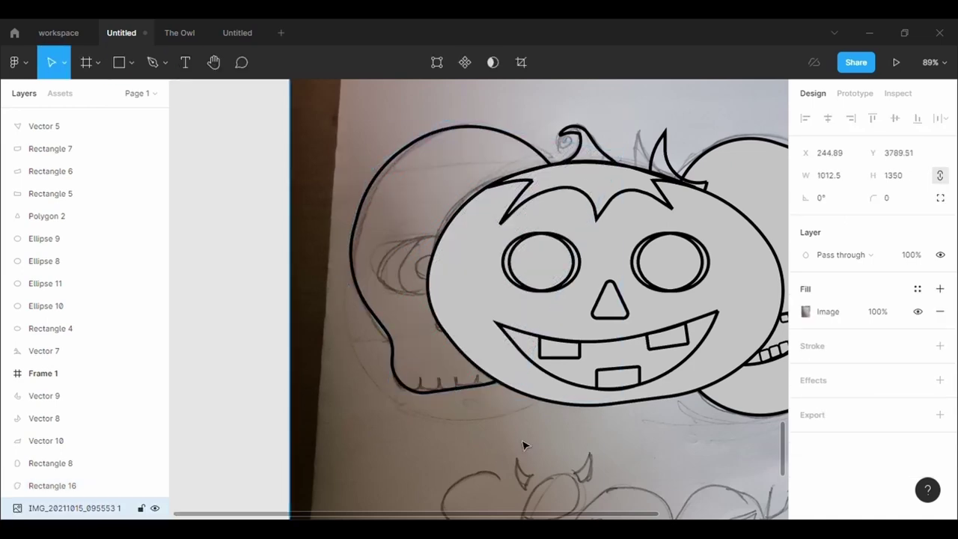
Trace the skull's D-shaped side shape with the Pen tool and shift it onto the sketch
{"action": "left_click", "coordinate": [163, 62]}
{"action": "left_click", "coordinate": [182, 96]}
{"action": "left_click", "coordinate": [421, 381]}
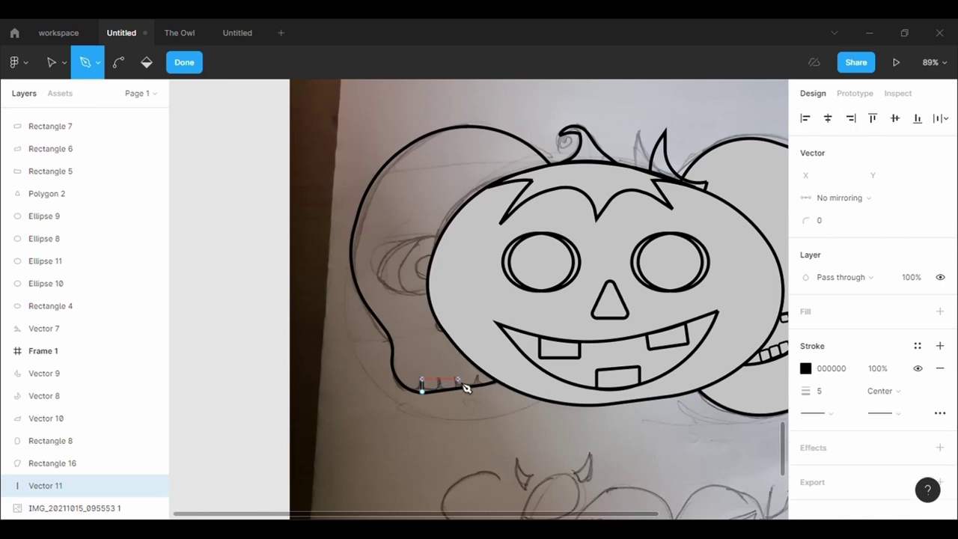
{"action": "key", "text": "ctrl+z"}
{"action": "key", "text": "ctrl+z"}
{"action": "key", "text": "ctrl+z"}
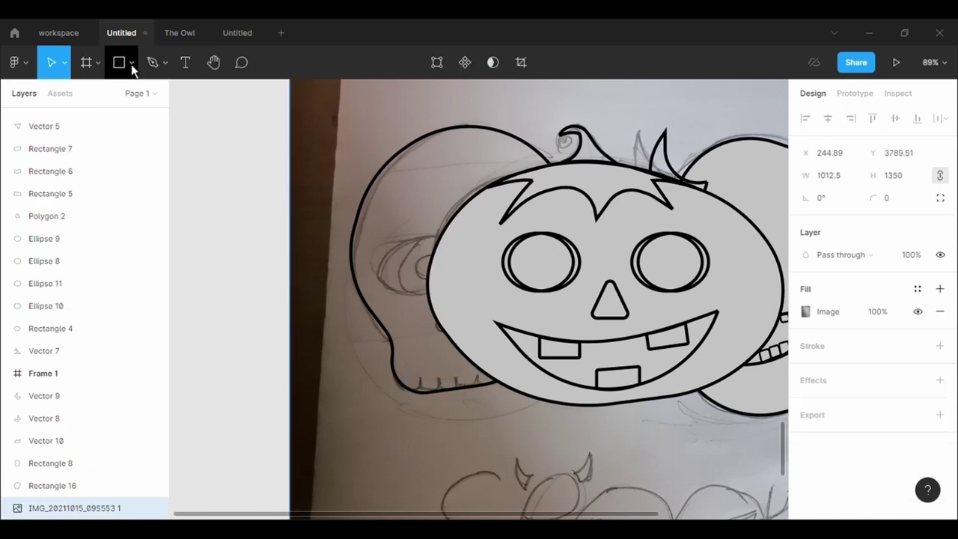
{"action": "left_click", "coordinate": [153, 62]}
{"action": "left_click", "coordinate": [445, 239]}
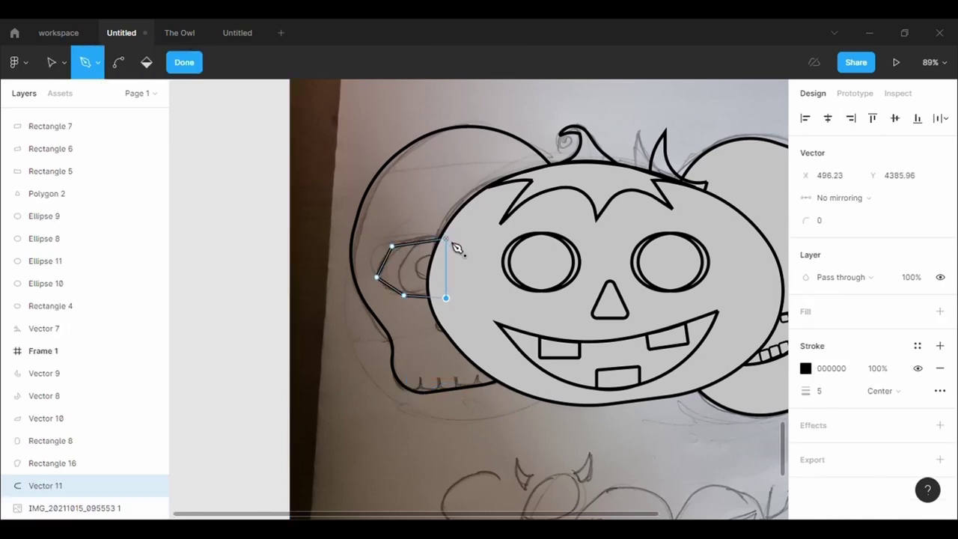
{"action": "left_click", "coordinate": [447, 239]}
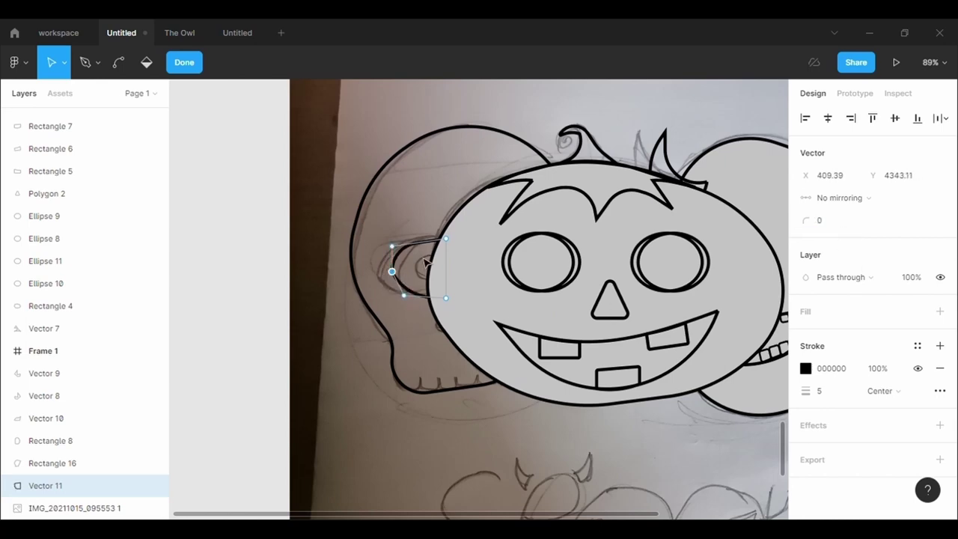
{"action": "left_click", "coordinate": [417, 271]}
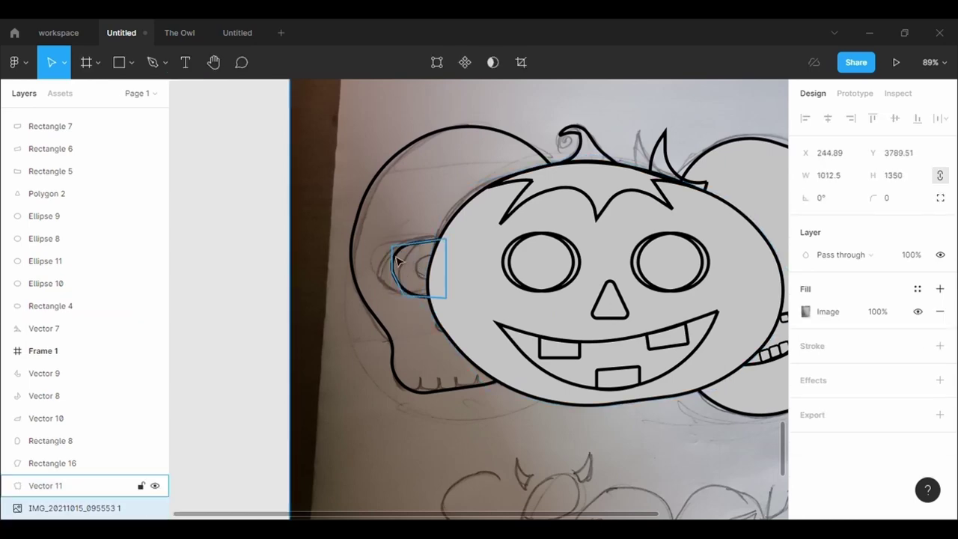
{"action": "left_click_drag", "start_coordinate": [417, 271], "coordinate": [407, 271]}
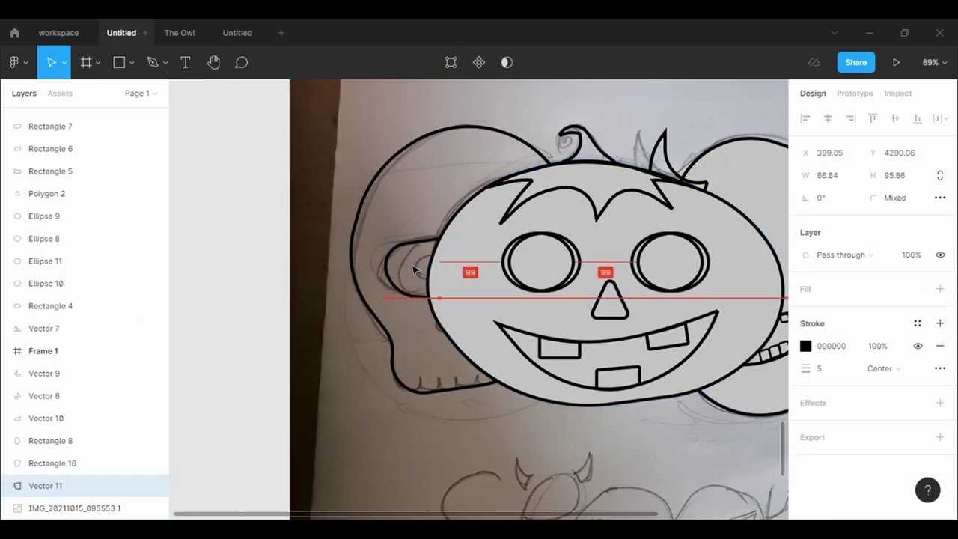
{"action": "left_click", "coordinate": [424, 209]}
Draw a small rounded, unfilled triangle for the skull's nose
{"action": "left_click", "coordinate": [132, 63]}
{"action": "left_click", "coordinate": [140, 172]}
{"action": "left_click_drag", "start_coordinate": [420, 318], "coordinate": [441, 350]}
{"action": "left_click", "coordinate": [918, 206]}
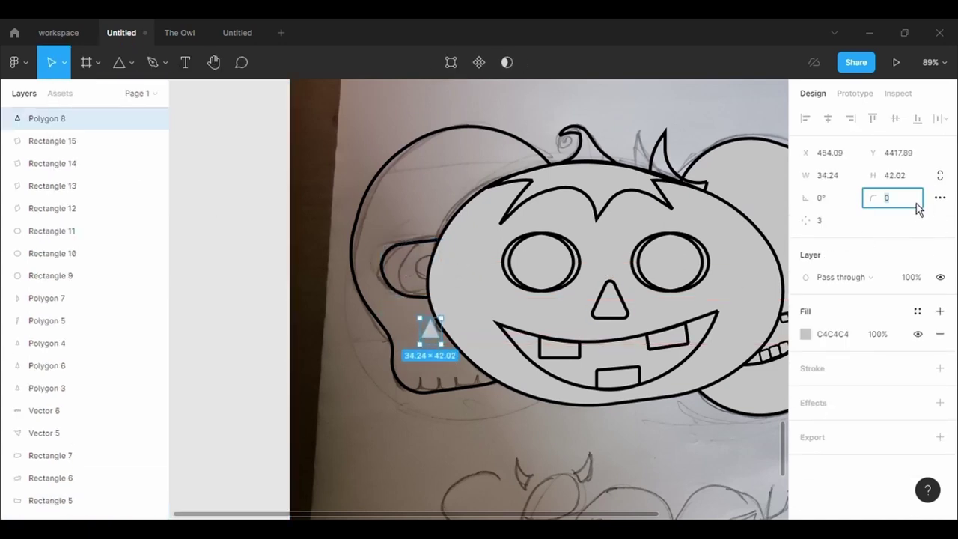
{"action": "left_click", "coordinate": [940, 334]}
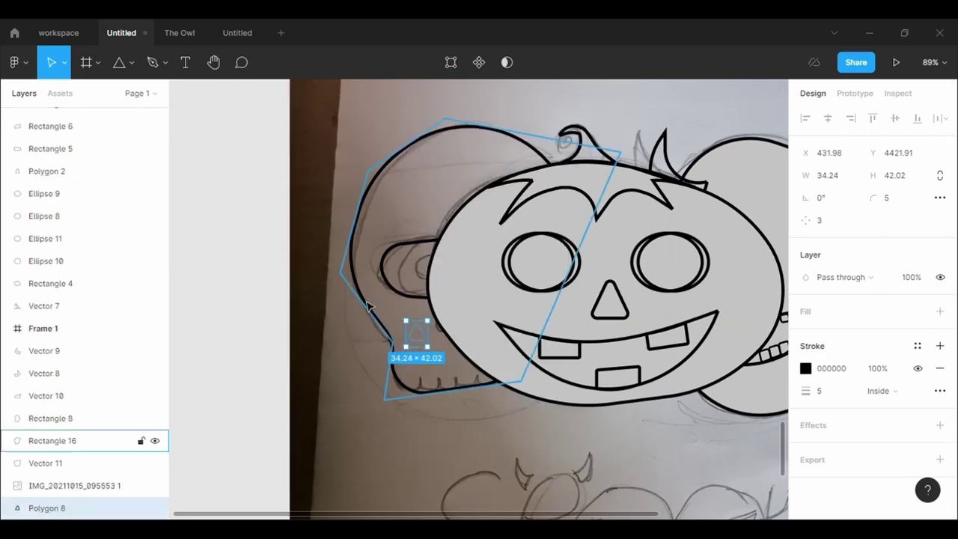
{"action": "right_click", "coordinate": [370, 309]}
{"action": "right_click", "coordinate": [340, 416]}
{"action": "right_click", "coordinate": [340, 417]}
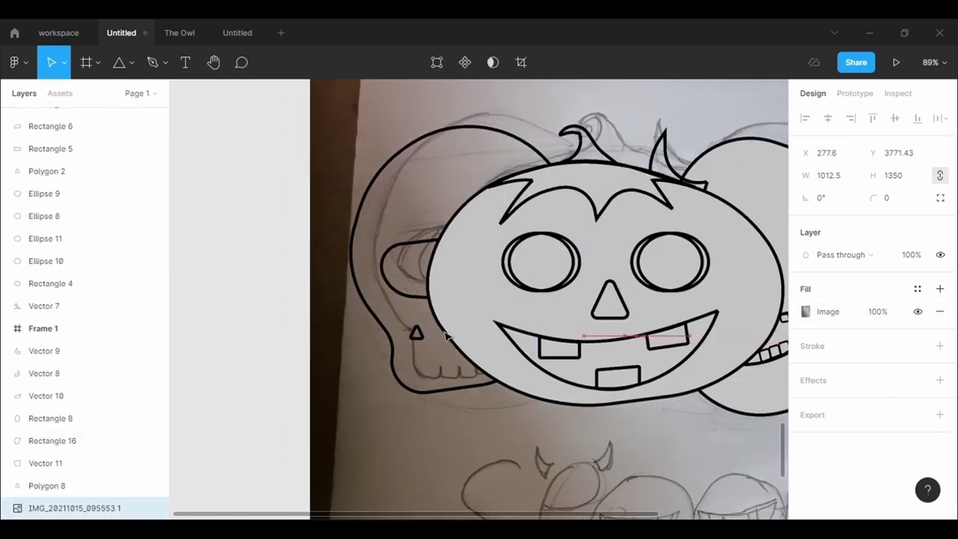
{"action": "left_click", "coordinate": [416, 333]}
{"action": "left_click", "coordinate": [478, 467]}
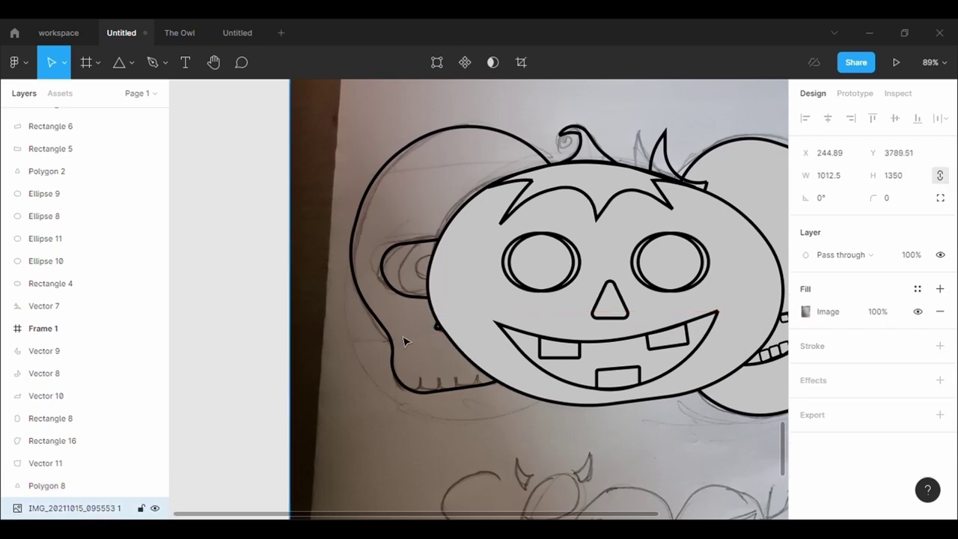
Pick the Line tool from the shape menu for the skull's teeth
{"action": "left_click", "coordinate": [131, 62]}
{"action": "left_click", "coordinate": [113, 111]}
{"action": "scroll", "coordinate": [445, 359], "scroll_direction": "up", "scroll_amount": 3}
Draw the first tooth line on the skull's jaw and paste copies spaced to the right
{"action": "scroll", "coordinate": [445, 360], "scroll_direction": "up", "scroll_amount": 2}
{"action": "left_click_drag", "start_coordinate": [402, 415], "coordinate": [401, 452]}
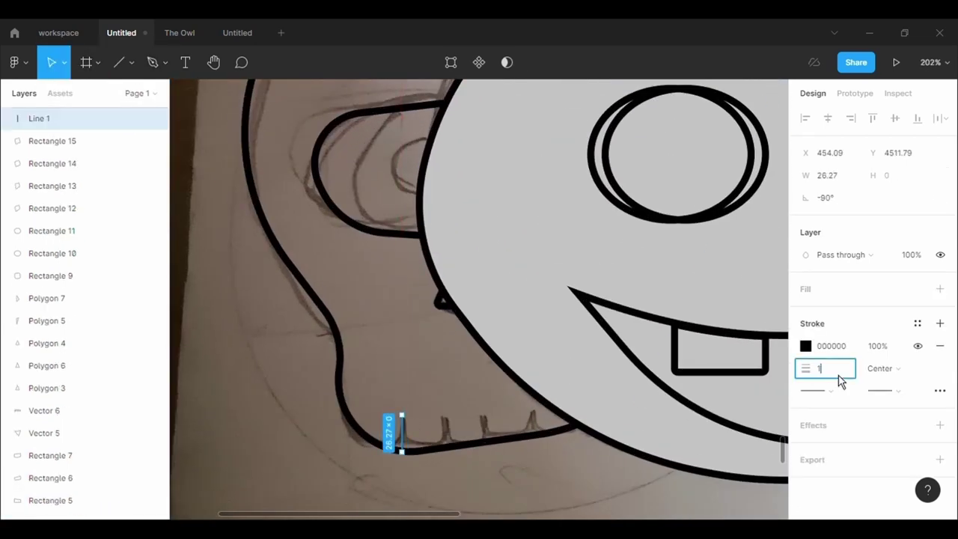
{"action": "key", "text": "ctrl+v"}
{"action": "left_click_drag", "start_coordinate": [404, 438], "coordinate": [488, 434]}
{"action": "key", "text": "ctrl+v"}
{"action": "key", "text": "ctrl+v"}
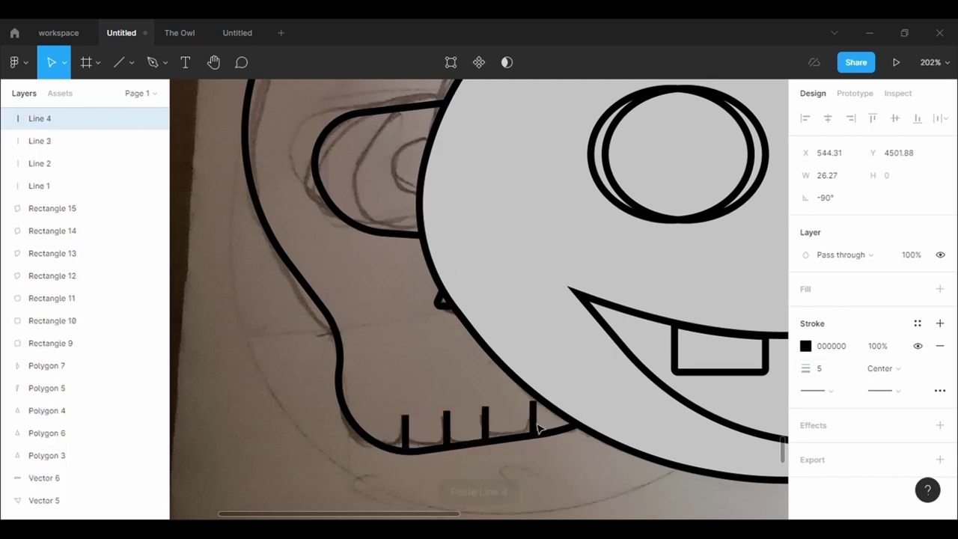
{"action": "double_click", "coordinate": [538, 428]}
{"action": "scroll", "coordinate": [552, 95], "scroll_direction": "down", "scroll_amount": 5}
{"action": "scroll", "coordinate": [548, 160], "scroll_direction": "up", "scroll_amount": 2}
{"action": "scroll", "coordinate": [558, 417], "scroll_direction": "up", "scroll_amount": 3}
{"action": "left_click_drag", "start_coordinate": [553, 397], "coordinate": [528, 407]}
Move the fourth tooth line into place along the jaw
{"action": "double_click", "coordinate": [592, 398]}
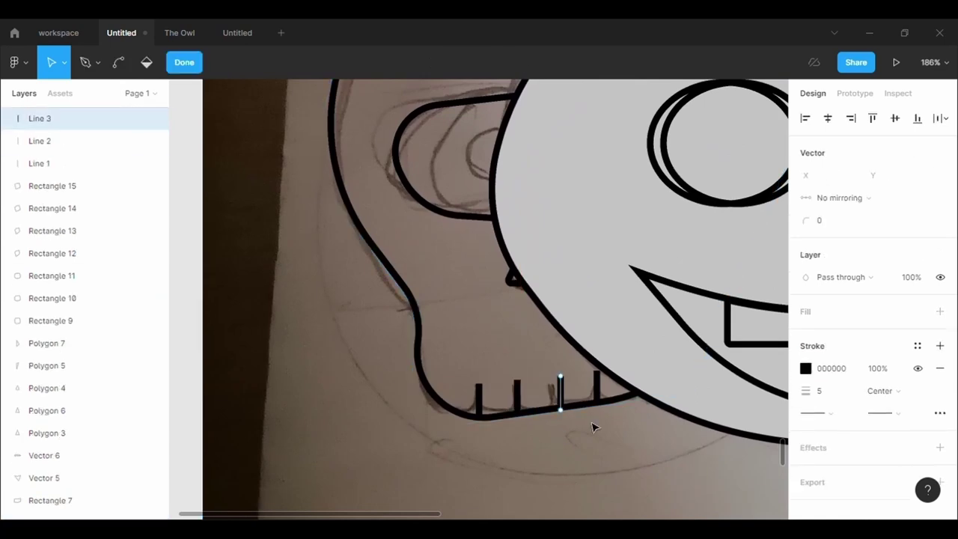
{"action": "double_click", "coordinate": [596, 427]}
{"action": "key", "text": "Escape"}
{"action": "left_click_drag", "start_coordinate": [598, 386], "coordinate": [604, 388]}
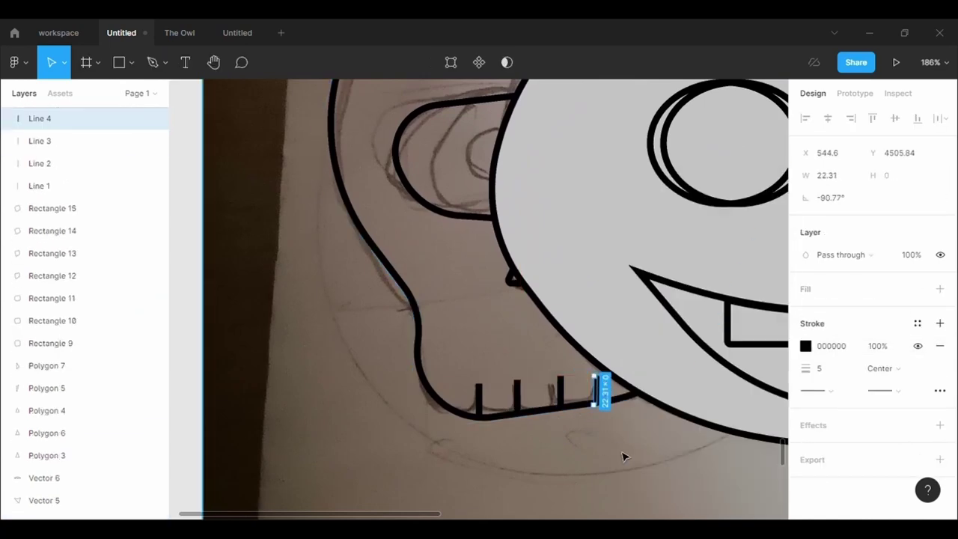
{"action": "double_click", "coordinate": [624, 457]}
{"action": "key", "text": "Escape"}
Bring the skull's side shape, Vector 11, in front of the pumpkin
{"action": "scroll", "coordinate": [626, 487], "scroll_direction": "down", "scroll_amount": 5}
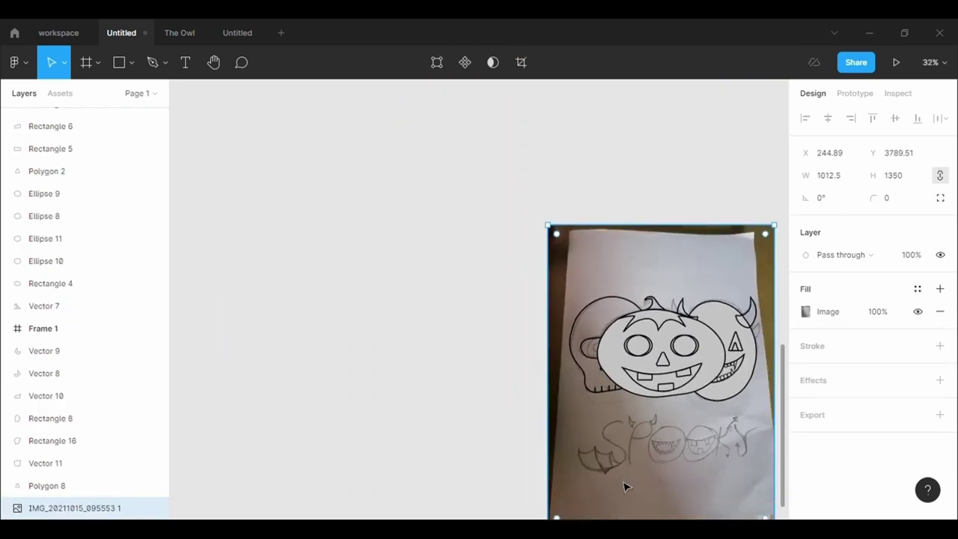
{"action": "scroll", "coordinate": [627, 488], "scroll_direction": "down", "scroll_amount": 3}
{"action": "scroll", "coordinate": [693, 387], "scroll_direction": "up", "scroll_amount": 2}
{"action": "scroll", "coordinate": [603, 398], "scroll_direction": "right", "scroll_amount": 4}
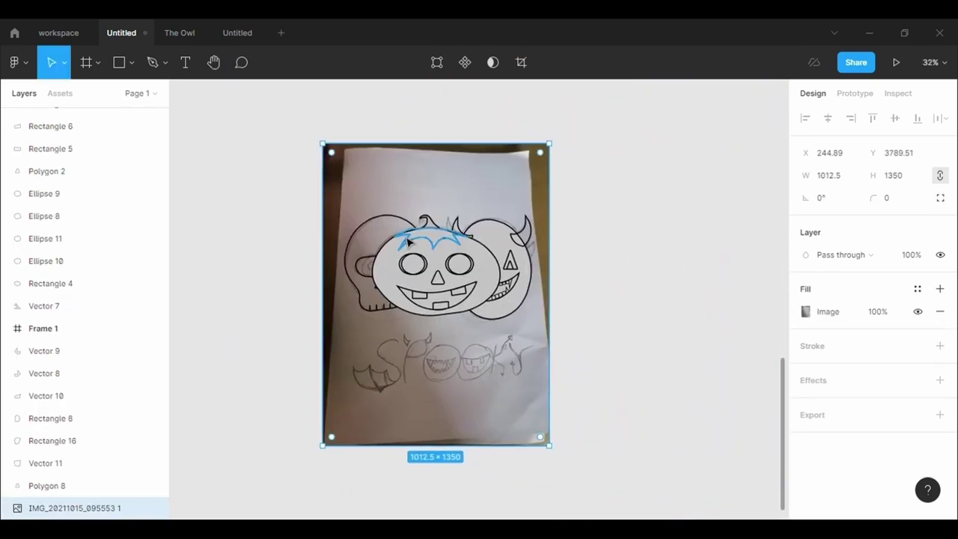
{"action": "scroll", "coordinate": [408, 239], "scroll_direction": "up", "scroll_amount": 5}
{"action": "left_click", "coordinate": [337, 337]}
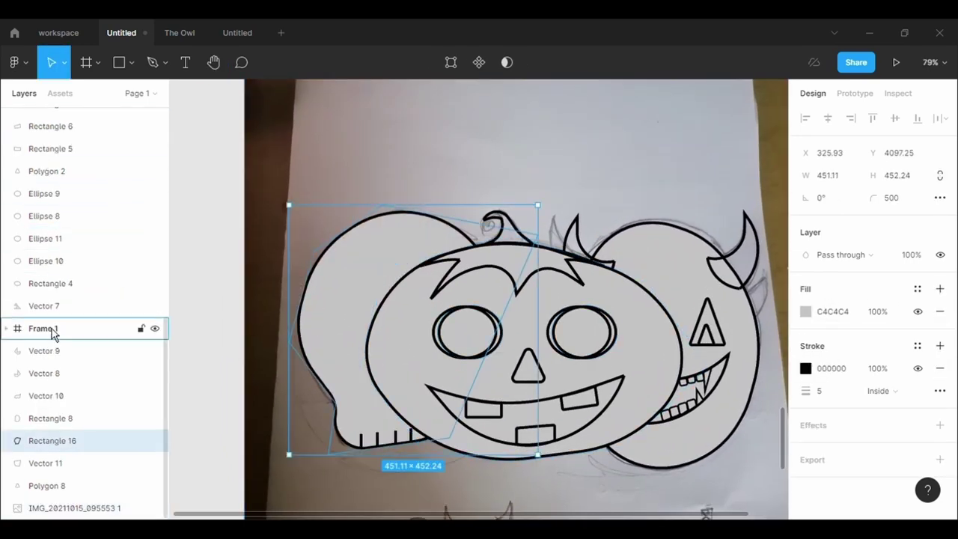
{"action": "right_click", "coordinate": [45, 462]}
{"action": "left_click", "coordinate": [68, 197]}
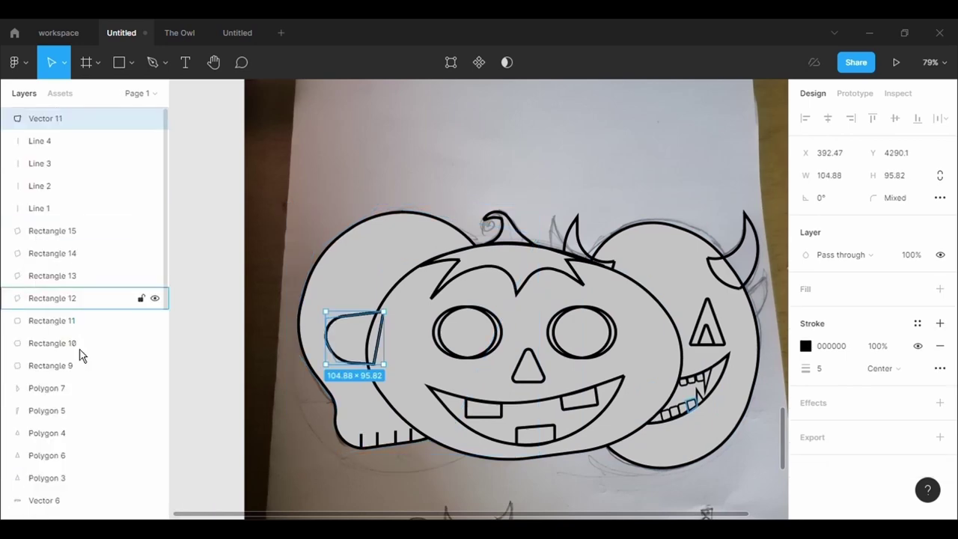
Try bringing the triangle nose forward, undo it, and send the photo behind the skull outline
{"action": "left_click", "coordinate": [79, 442]}
{"action": "scroll", "coordinate": [113, 407], "scroll_direction": "down", "scroll_amount": 3}
{"action": "scroll", "coordinate": [90, 449], "scroll_direction": "down", "scroll_amount": 2}
{"action": "right_click", "coordinate": [54, 485]}
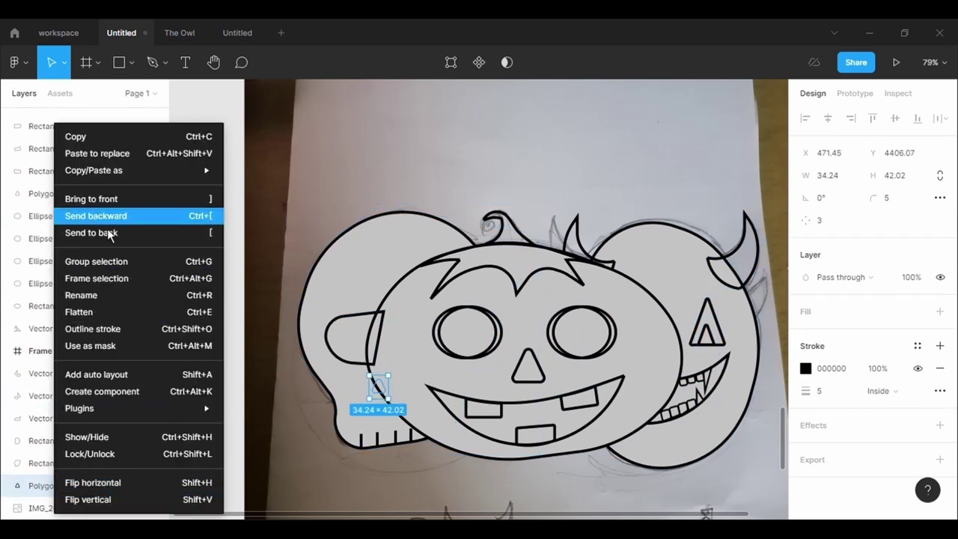
{"action": "left_click", "coordinate": [97, 199]}
{"action": "key", "text": "ctrl+z"}
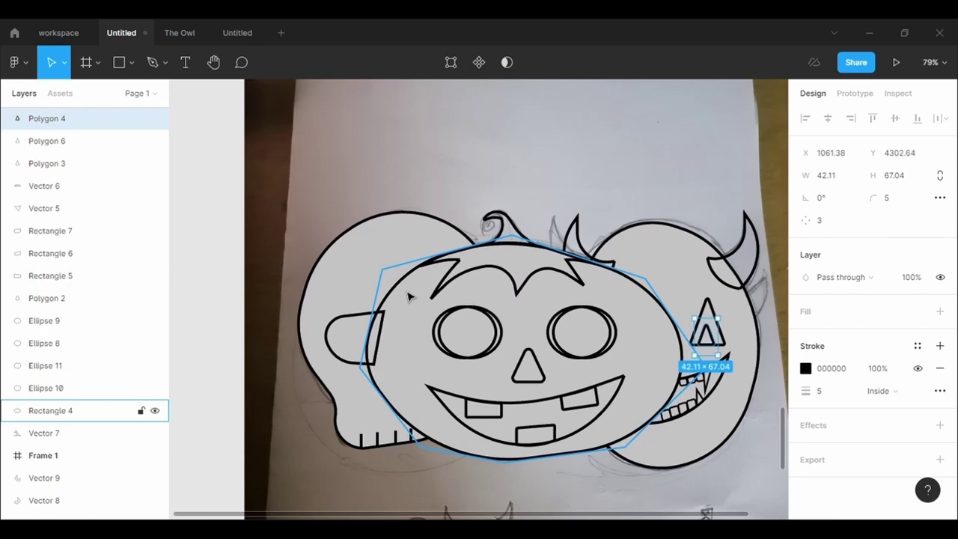
{"action": "key", "text": "ctrl+z"}
{"action": "key", "text": "ctrl+z"}
{"action": "key", "text": "ctrl+z"}
{"action": "key", "text": "ctrl+z"}
{"action": "right_click", "coordinate": [266, 122]}
{"action": "left_click", "coordinate": [314, 248]}
Fill the devil's horns solid black using the colour picker
{"action": "left_click", "coordinate": [753, 231]}
{"action": "left_click", "coordinate": [805, 311]}
{"action": "left_click", "coordinate": [775, 153]}
{"action": "left_click", "coordinate": [575, 240]}
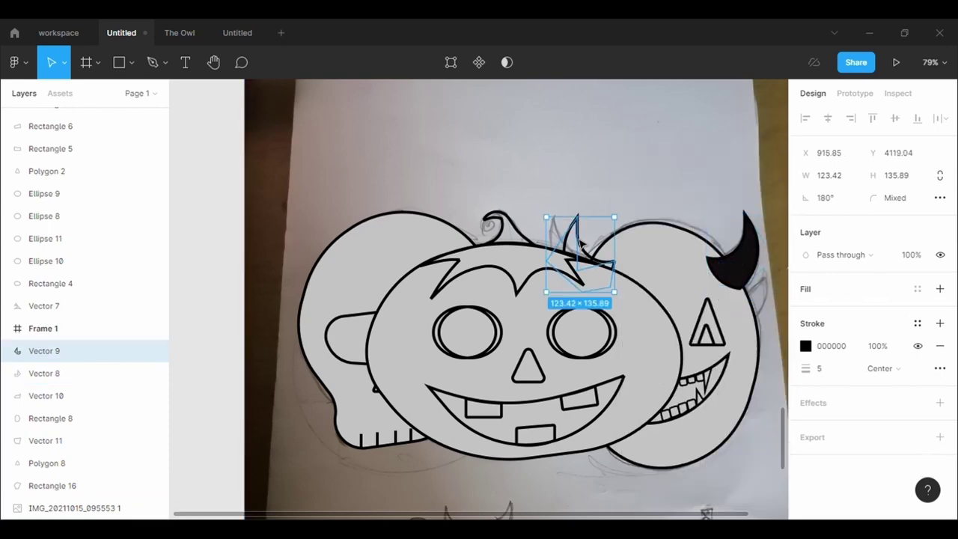
{"action": "left_click", "coordinate": [806, 311]}
{"action": "left_click_drag", "start_coordinate": [735, 161], "coordinate": [385, 168]}
{"action": "left_click", "coordinate": [290, 368]}
{"action": "left_click", "coordinate": [721, 147]}
{"action": "left_click", "coordinate": [782, 188]}
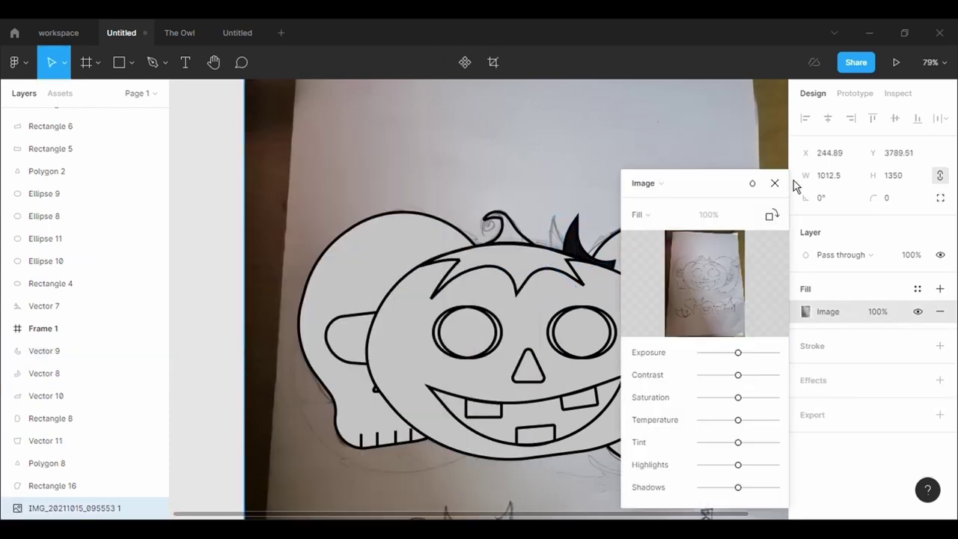
Fill the devil's head red DB2222, toning the red slightly darker
{"action": "left_click", "coordinate": [719, 337]}
{"action": "left_click", "coordinate": [805, 311]}
{"action": "left_click", "coordinate": [719, 197]}
{"action": "mouse_move", "coordinate": [723, 157]}
{"action": "left_mouse_down"}
{"action": "mouse_move", "coordinate": [412, 201]}
{"action": "mouse_move", "coordinate": [260, 167]}
{"action": "left_mouse_up"}
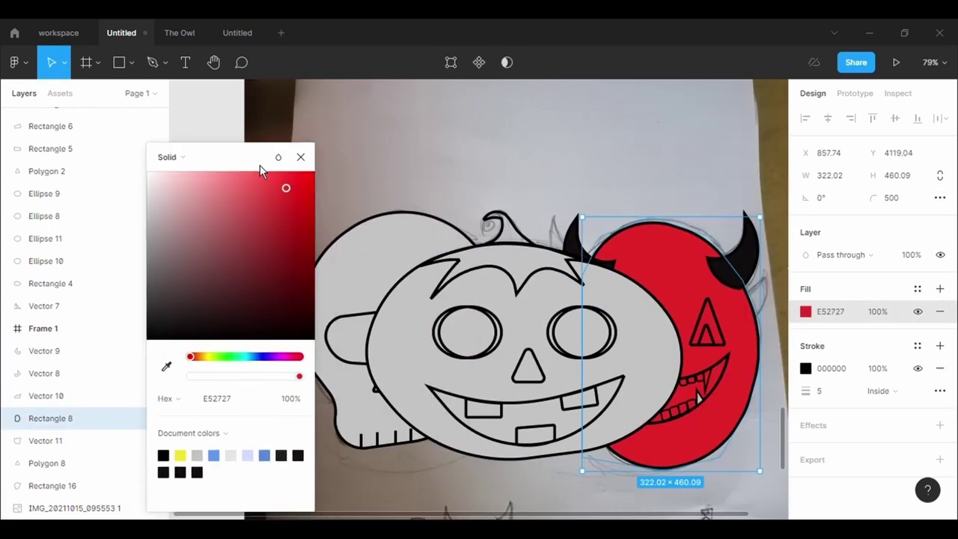
{"action": "left_click", "coordinate": [288, 194]}
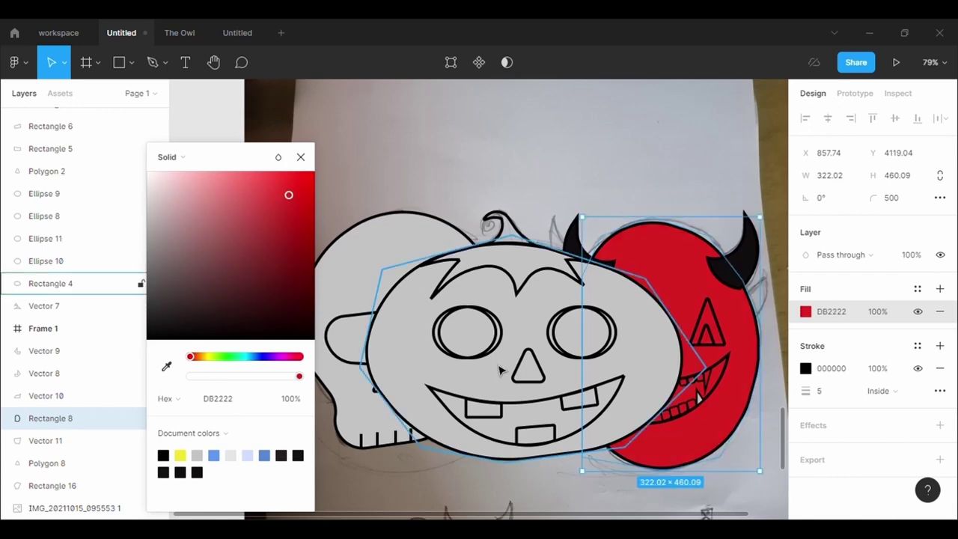
Fill the devil's nose triangle yellow
{"action": "left_click", "coordinate": [717, 339]}
{"action": "left_click", "coordinate": [805, 334]}
{"action": "left_click", "coordinate": [654, 450]}
{"action": "left_click_drag", "start_coordinate": [708, 157], "coordinate": [379, 175]}
Paste a nearly black inner triangle over the yellow nose
{"action": "key", "text": "ctrl+v"}
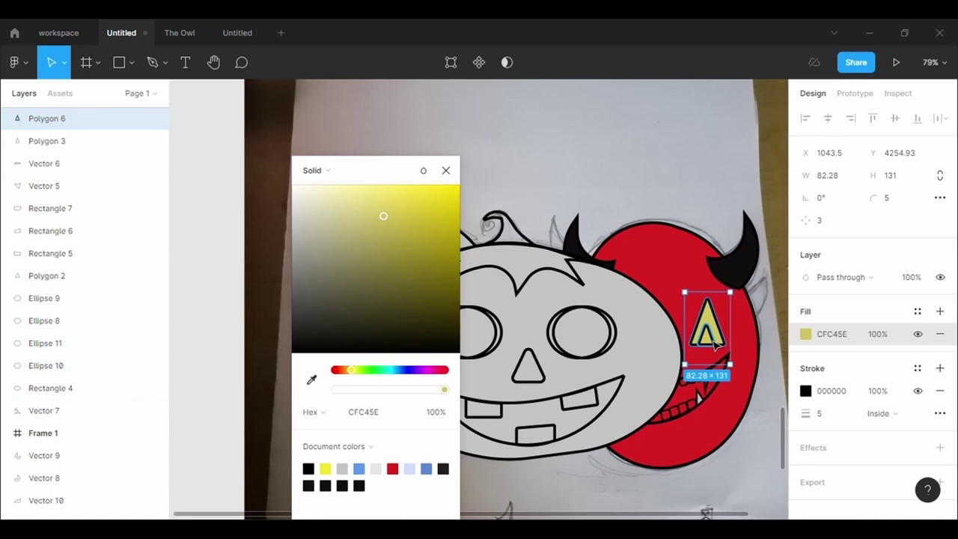
{"action": "left_click", "coordinate": [805, 333]}
{"action": "left_click_drag", "start_coordinate": [709, 162], "coordinate": [372, 172]}
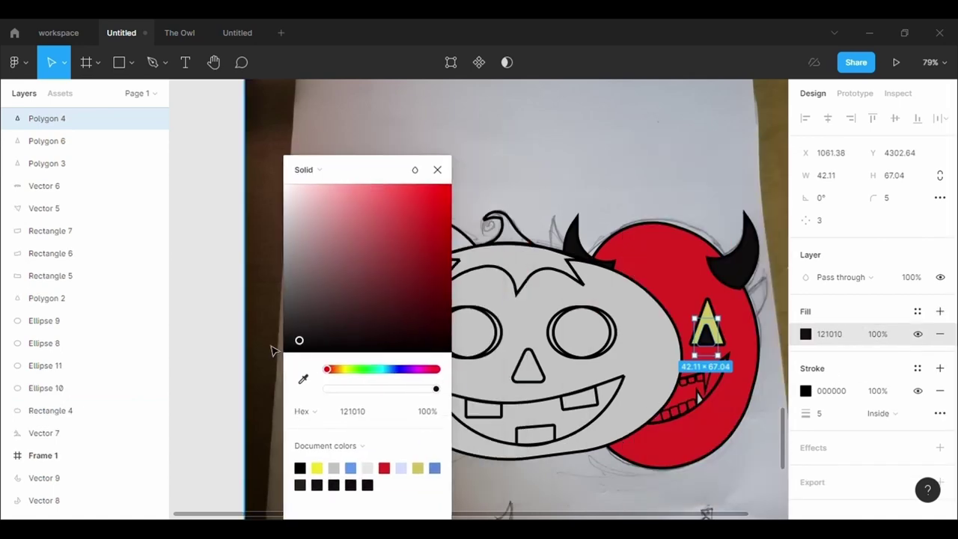
{"action": "left_click", "coordinate": [507, 113]}
{"action": "key", "text": "Escape"}
Duplicate the small tooth into a row along the devil's grin
{"action": "left_click", "coordinate": [701, 406]}
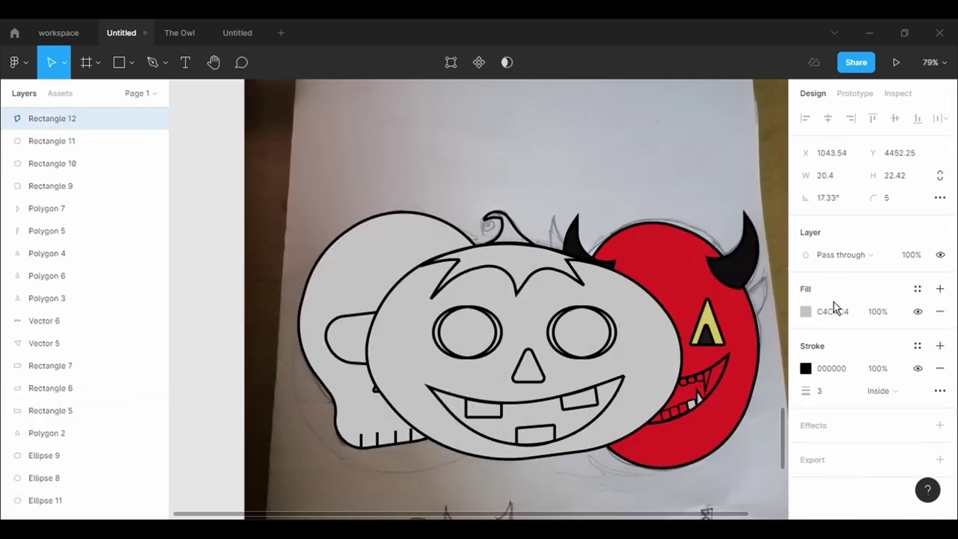
{"action": "key", "text": "ctrl+d"}
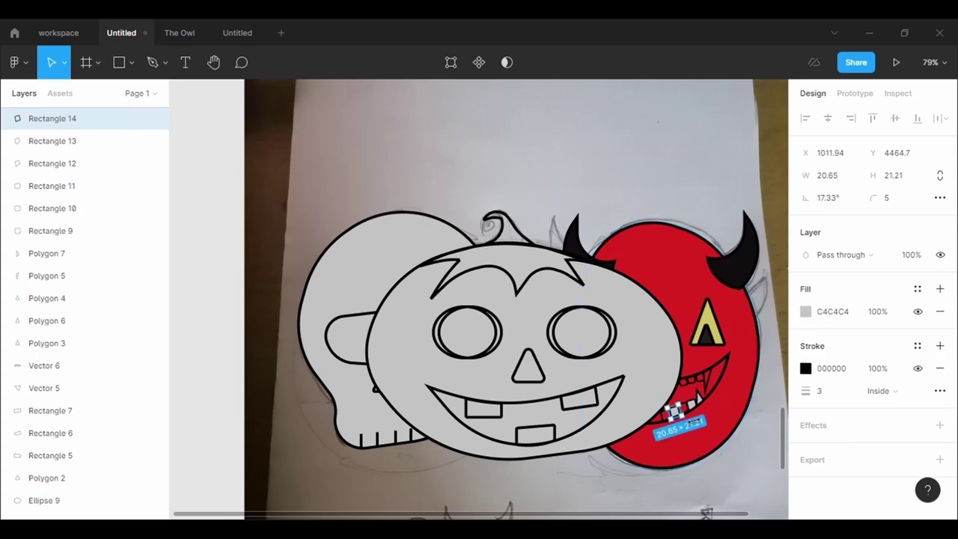
{"action": "left_click_drag", "start_coordinate": [687, 418], "coordinate": [669, 426]}
{"action": "key", "text": "ctrl+d"}
{"action": "key", "text": "ctrl+d"}
{"action": "key", "text": "ctrl+d"}
{"action": "left_click", "coordinate": [751, 438]}
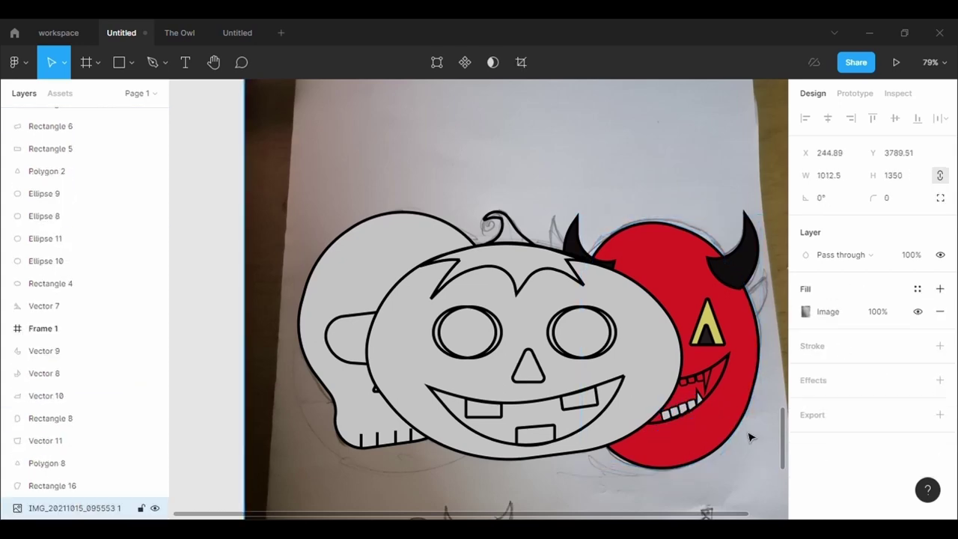
{"action": "key", "text": "ctrl+v"}
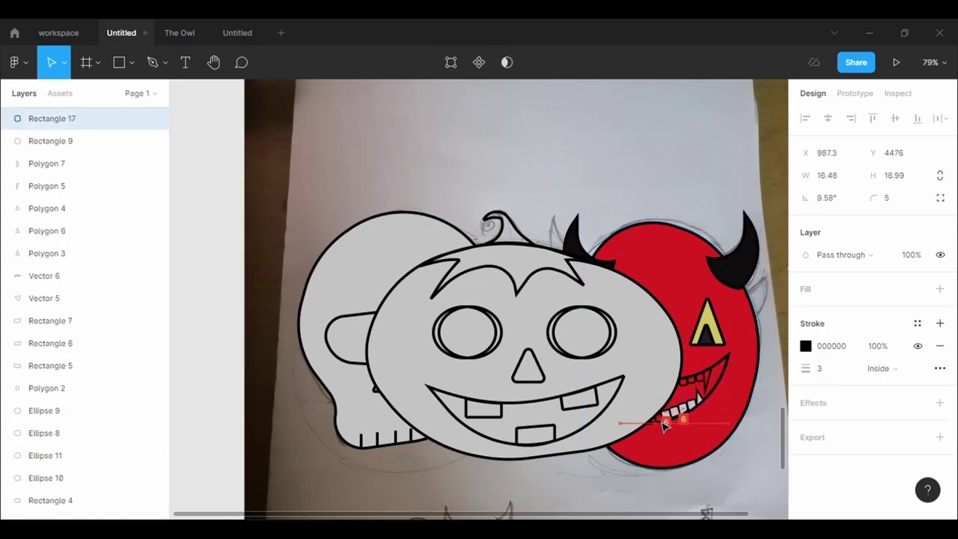
Give the devil's mouth a dark fill behind the teeth
{"action": "left_click", "coordinate": [715, 384]}
{"action": "left_click", "coordinate": [704, 401]}
{"action": "left_click", "coordinate": [695, 419]}
{"action": "left_click", "coordinate": [685, 383]}
{"action": "left_click", "coordinate": [725, 429]}
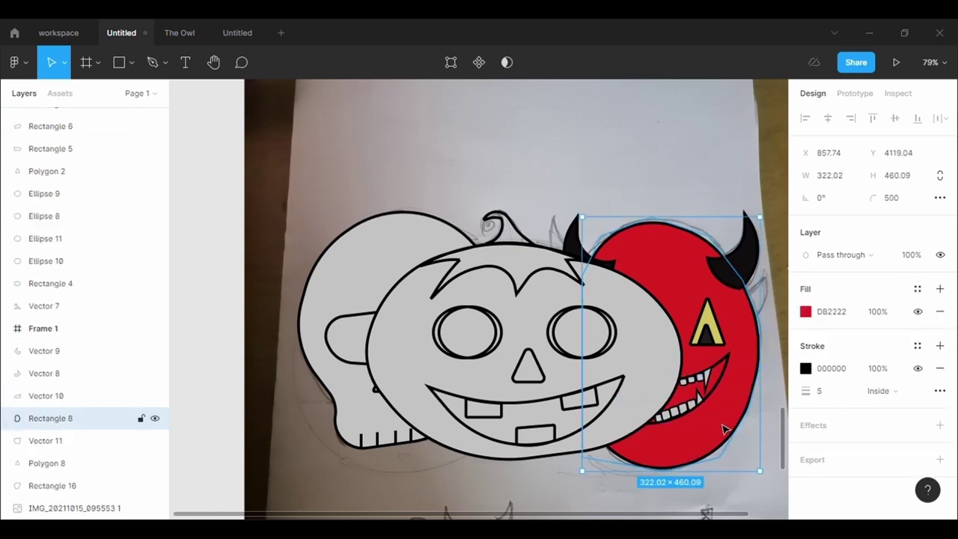
{"action": "left_click", "coordinate": [718, 389]}
{"action": "left_click", "coordinate": [805, 312]}
{"action": "left_click", "coordinate": [742, 146]}
{"action": "key", "text": "ctrl+z"}
{"action": "left_click", "coordinate": [630, 181]}
{"action": "left_click", "coordinate": [747, 376]}
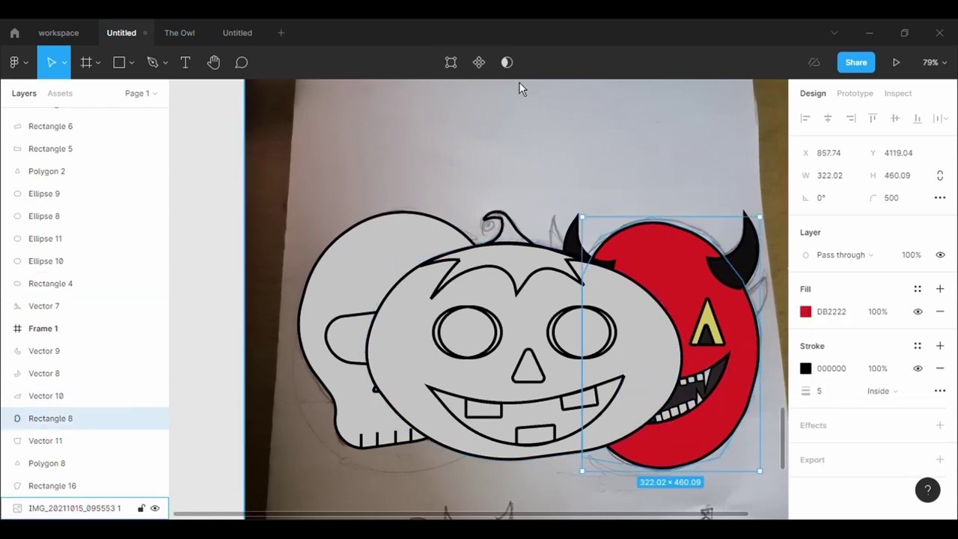
Pull the devil head's lower-right outline point inward to trim the shape
{"action": "key", "text": "Return"}
{"action": "left_click", "coordinate": [721, 440]}
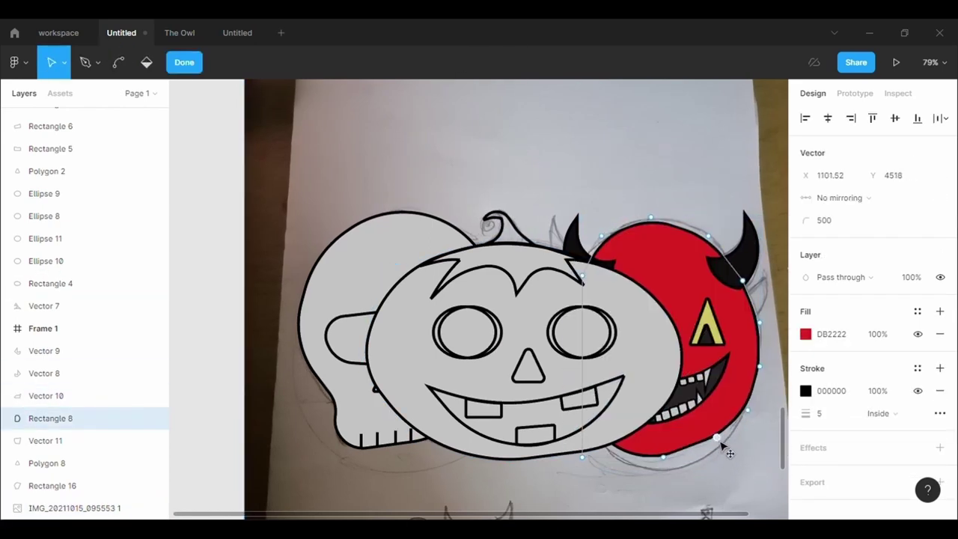
{"action": "left_click_drag", "start_coordinate": [723, 446], "coordinate": [751, 413]}
{"action": "key", "text": "Escape"}
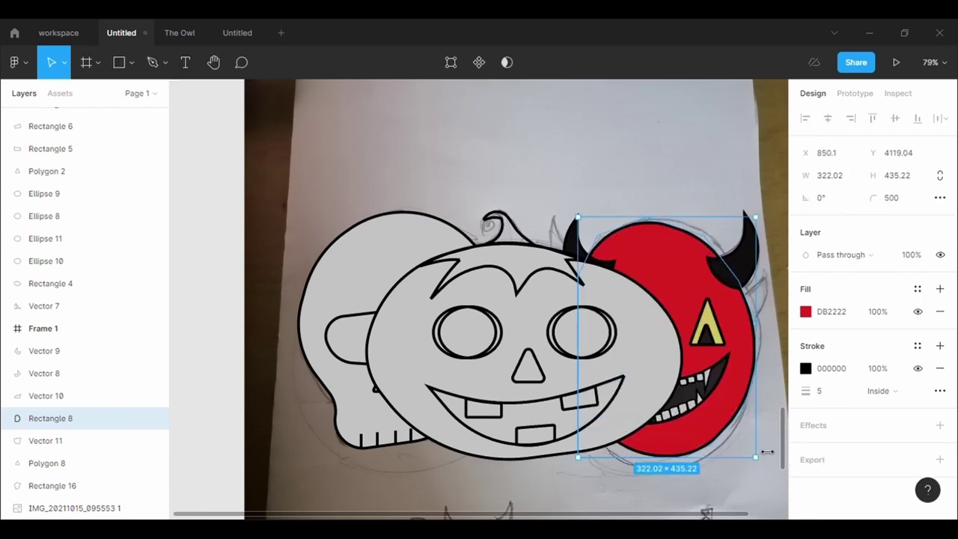
{"action": "left_click", "coordinate": [776, 382]}
Draw a pointed ear beside the right horn, fill it red DB2222, and round its corners
{"action": "left_click", "coordinate": [152, 62]}
{"action": "left_click", "coordinate": [739, 304]}
{"action": "left_click", "coordinate": [764, 278]}
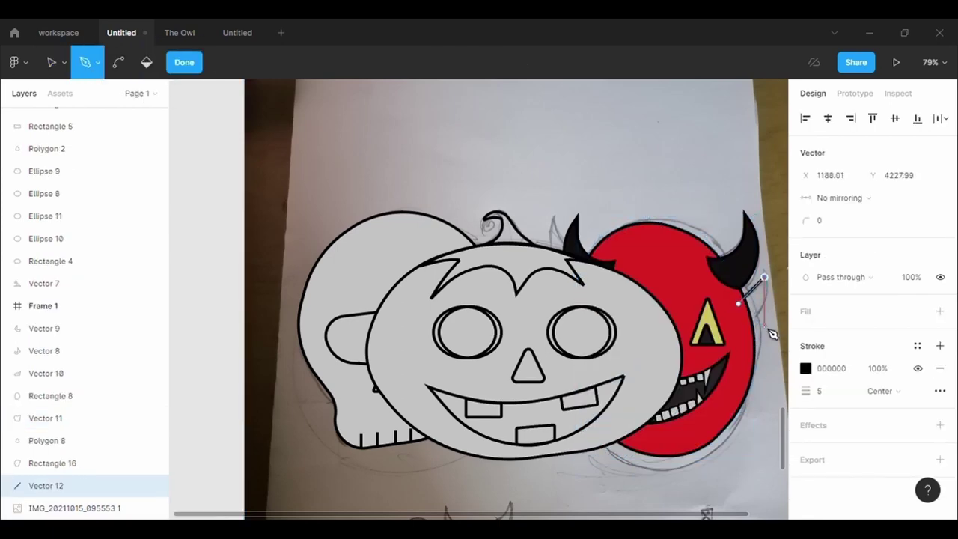
{"action": "left_click", "coordinate": [739, 303]}
{"action": "left_click", "coordinate": [940, 288]}
{"action": "left_click", "coordinate": [806, 311]}
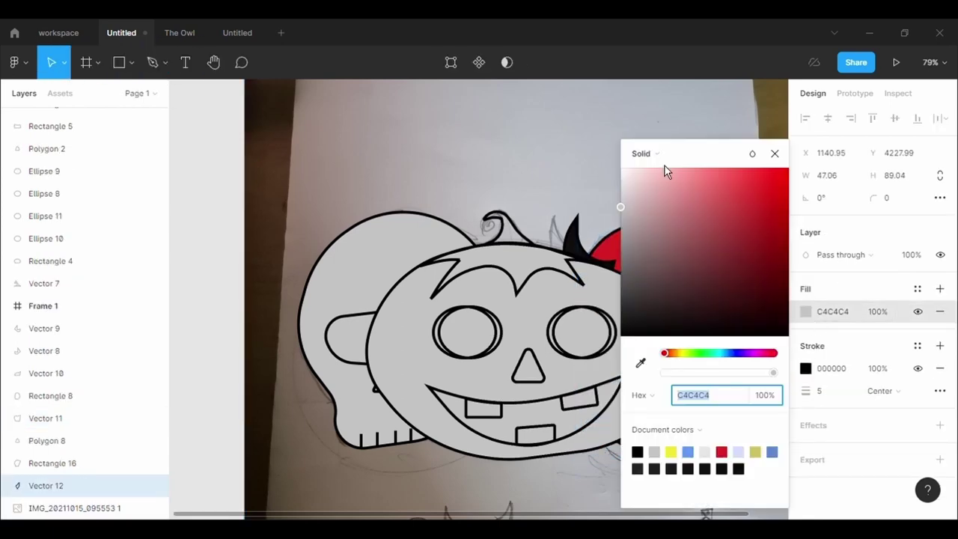
{"action": "left_click_drag", "start_coordinate": [659, 163], "coordinate": [337, 162]}
{"action": "left_click", "coordinate": [320, 372]}
{"action": "left_click", "coordinate": [674, 254]}
{"action": "key", "text": "Return"}
{"action": "left_click", "coordinate": [844, 226]}
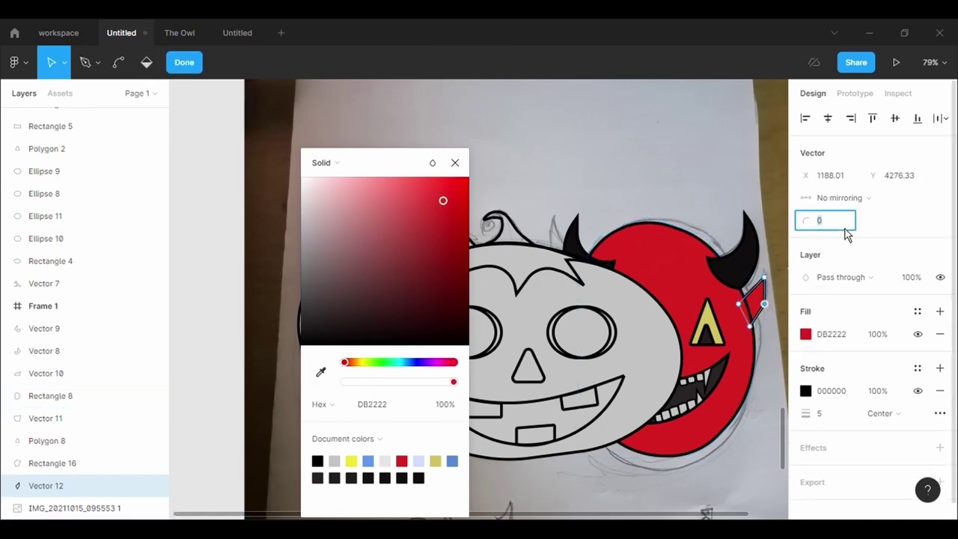
{"action": "left_click", "coordinate": [771, 389]}
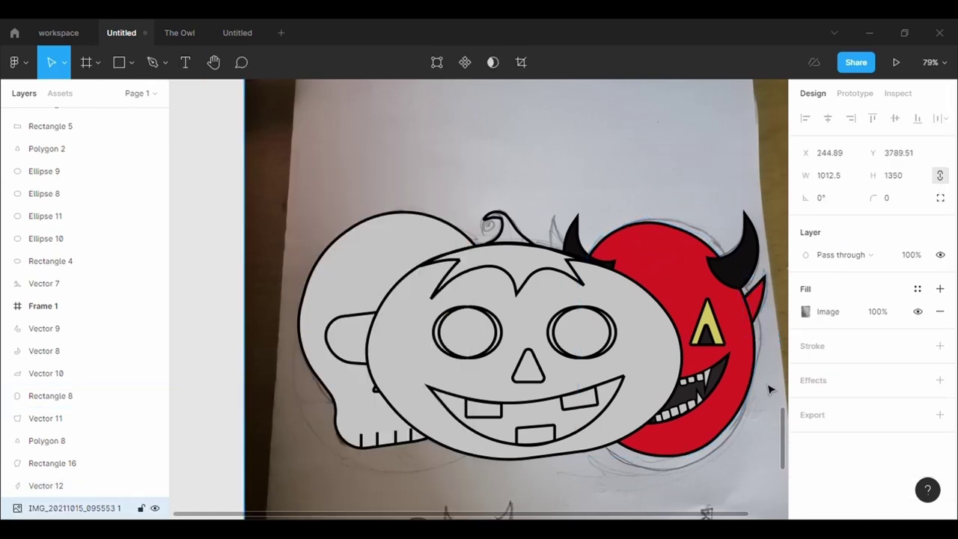
Reshape the devil's mouth outline points, then select the pumpkin body's fill colour
{"action": "left_click", "coordinate": [715, 399]}
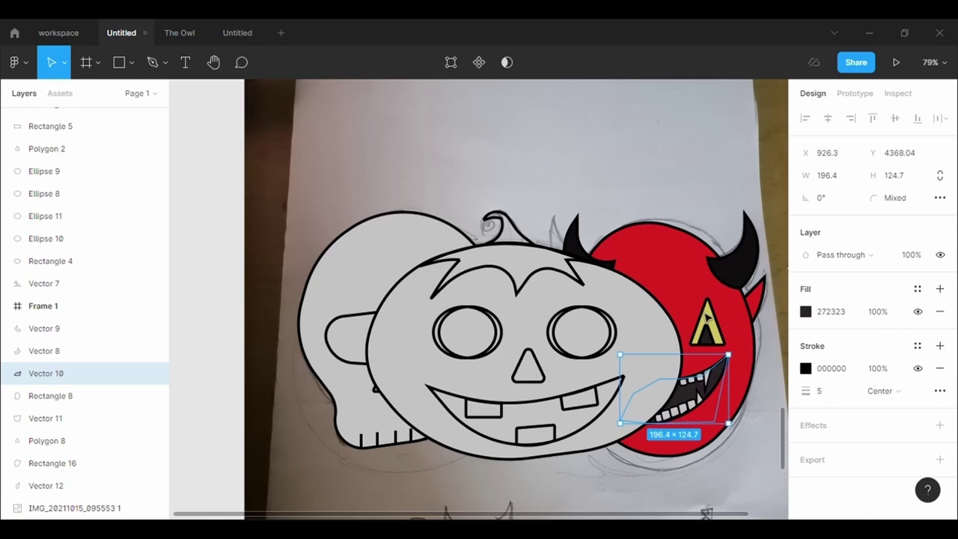
{"action": "key", "text": "Return"}
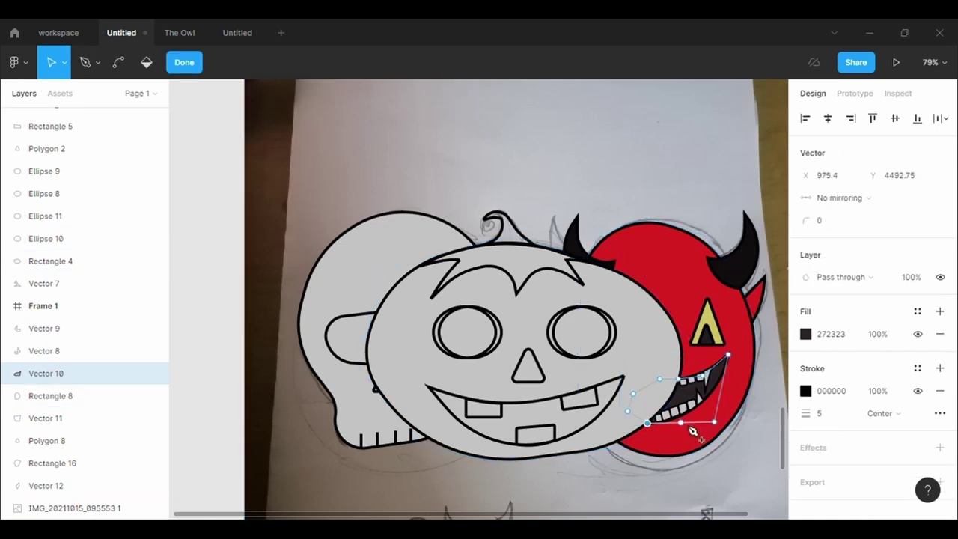
{"action": "left_click", "coordinate": [655, 440]}
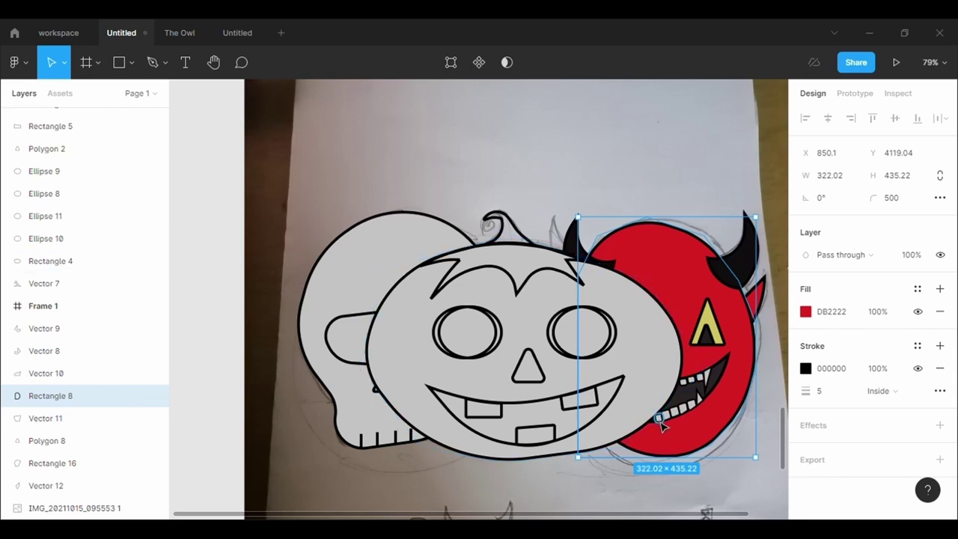
{"action": "left_click", "coordinate": [628, 405]}
{"action": "left_click", "coordinate": [805, 312]}
Set the pumpkin body's fill to orange DB8331
{"action": "left_click", "coordinate": [685, 353]}
{"action": "left_click", "coordinate": [723, 191]}
{"action": "left_click", "coordinate": [735, 196]}
{"action": "left_click", "coordinate": [723, 204]}
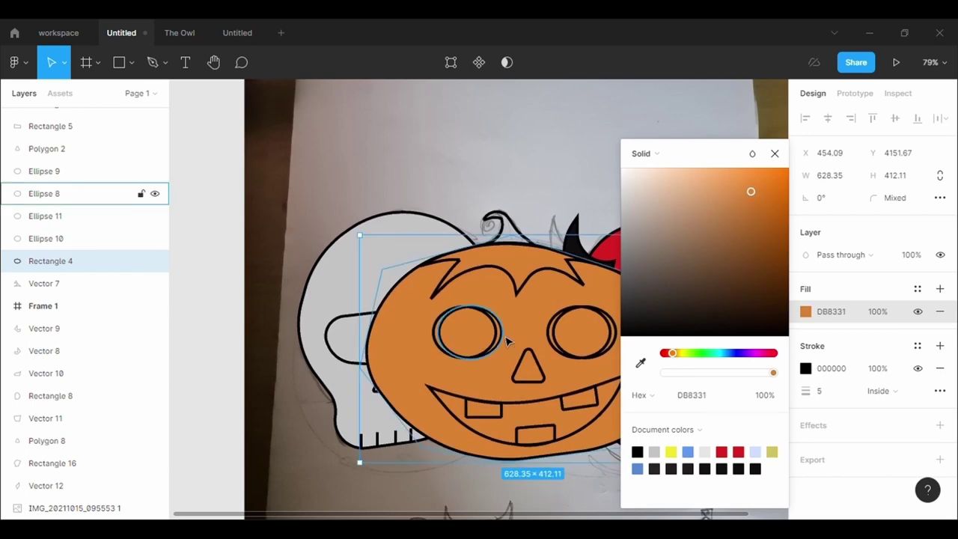
Fill the pumpkin's left eye dark brown
{"action": "left_click", "coordinate": [506, 341]}
{"action": "left_click", "coordinate": [824, 292]}
{"action": "left_click", "coordinate": [806, 311]}
{"action": "left_click", "coordinate": [746, 254]}
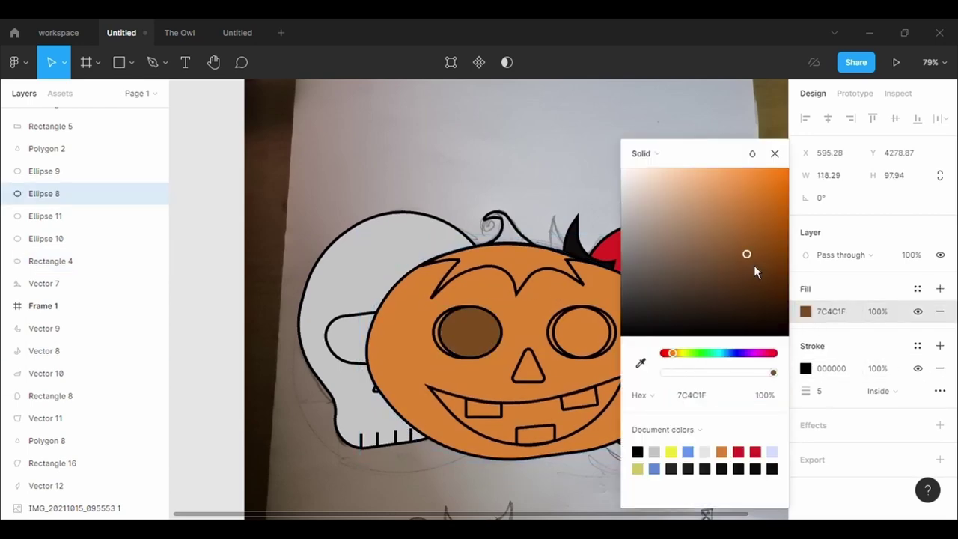
{"action": "left_click", "coordinate": [763, 269]}
Fill both outer eye rings with yellow sampled from the drawing
{"action": "left_click", "coordinate": [431, 352]}
{"action": "left_click", "coordinate": [816, 289]}
{"action": "left_click", "coordinate": [806, 312]}
{"action": "key", "text": "i"}
{"action": "left_click", "coordinate": [716, 342]}
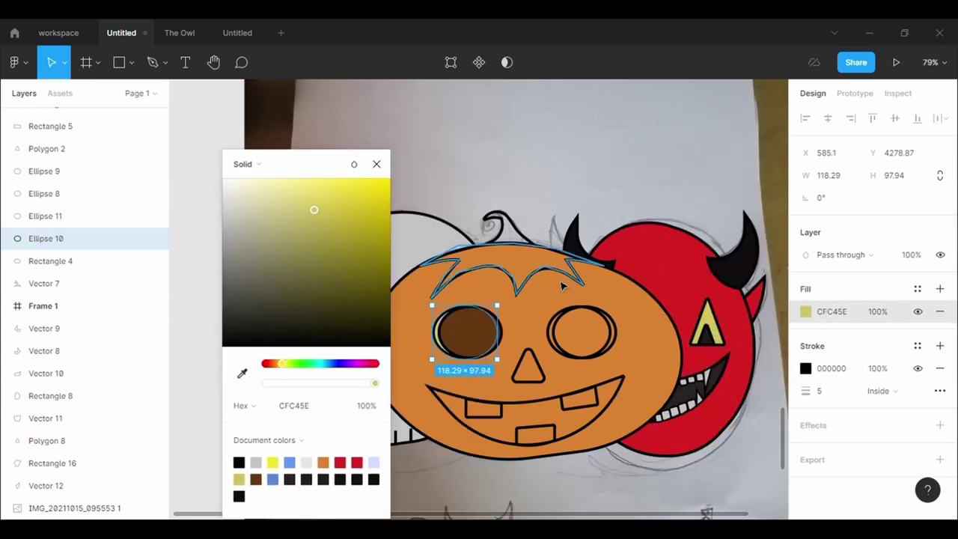
{"action": "left_click", "coordinate": [584, 333]}
{"action": "left_click", "coordinate": [816, 289]}
{"action": "left_click", "coordinate": [807, 312]}
{"action": "key", "text": "i"}
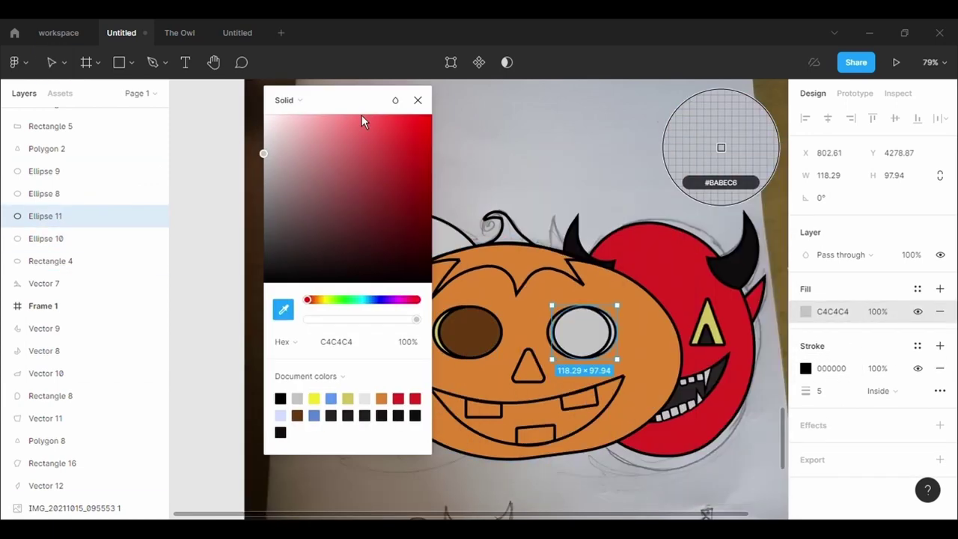
{"action": "left_click", "coordinate": [708, 333]}
Fill the right inner eye with the left eye's dark brown
{"action": "left_click", "coordinate": [648, 363]}
{"action": "left_click", "coordinate": [581, 333]}
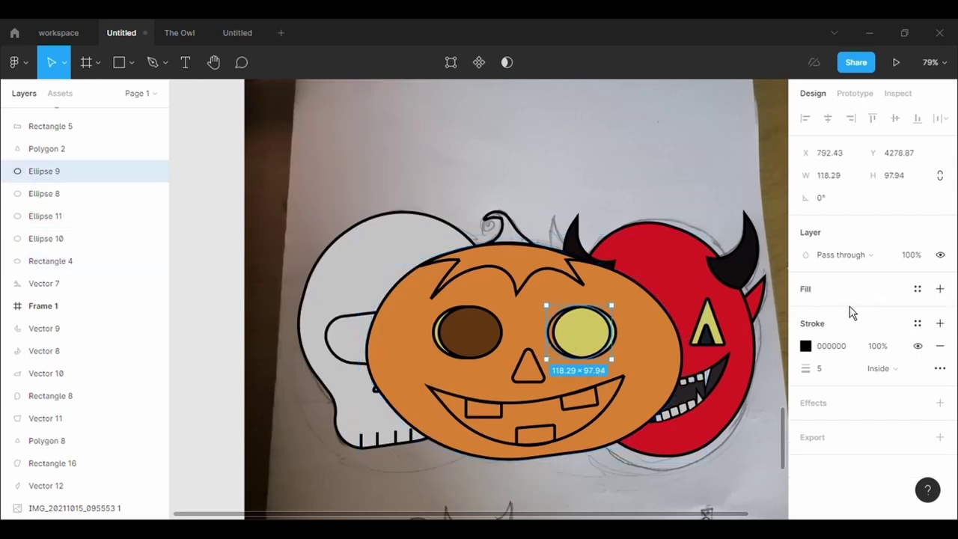
{"action": "left_click", "coordinate": [816, 289]}
{"action": "left_click", "coordinate": [806, 312]}
{"action": "key", "text": "i"}
{"action": "left_click", "coordinate": [468, 331]}
{"action": "left_click", "coordinate": [460, 170]}
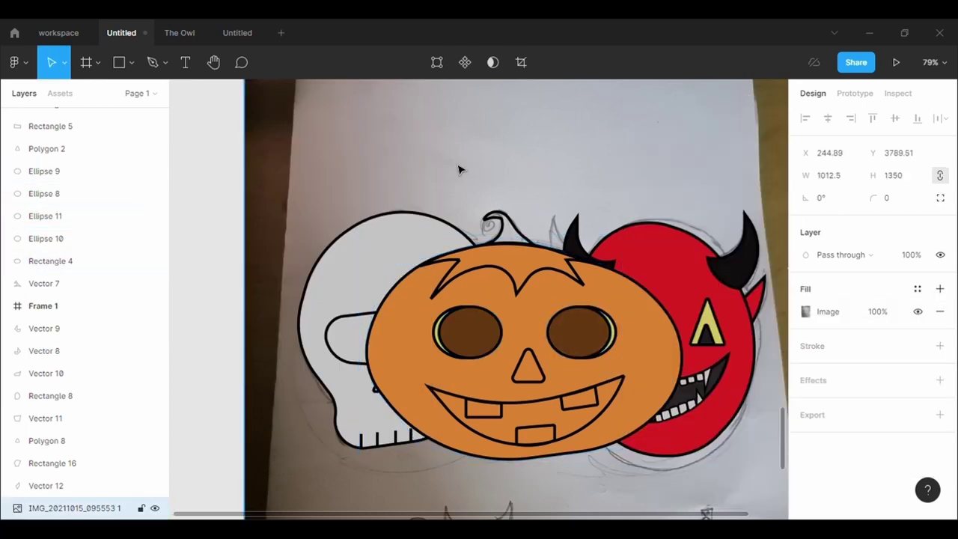
Fill the pumpkin's nose dark brown 653910
{"action": "left_click", "coordinate": [524, 372]}
{"action": "left_click", "coordinate": [526, 368]}
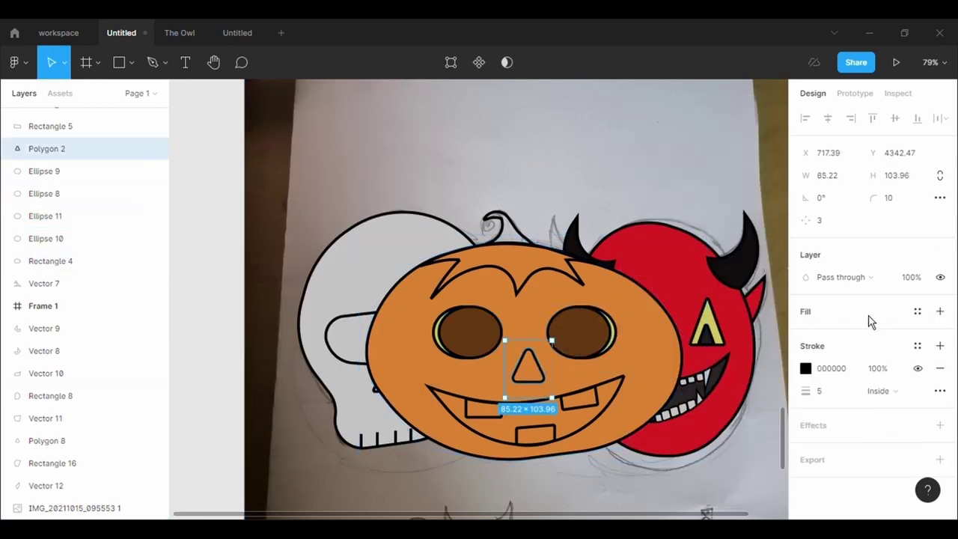
{"action": "left_click", "coordinate": [940, 312]}
{"action": "left_click", "coordinate": [806, 334]}
{"action": "left_click", "coordinate": [721, 451]}
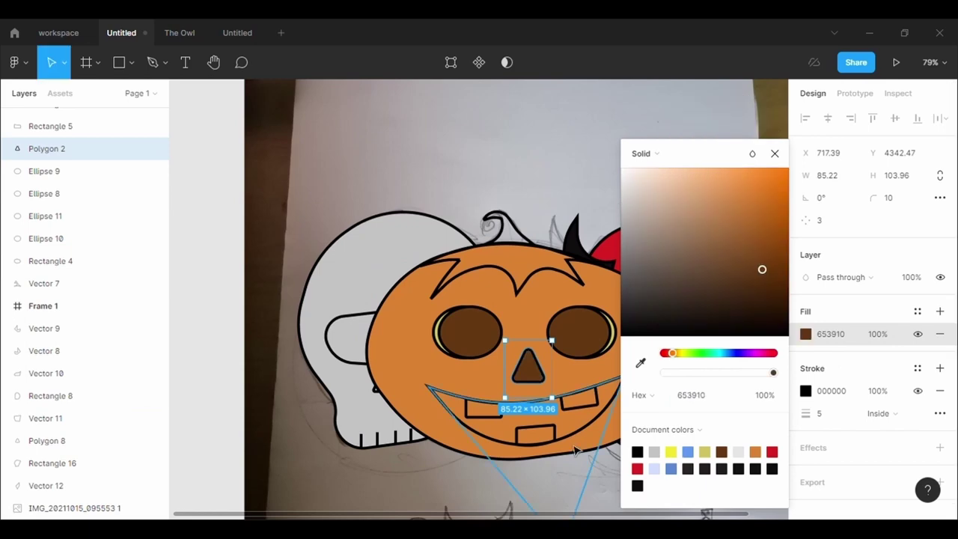
{"action": "left_click", "coordinate": [587, 483]}
Fill the pumpkin's grinning mouth with the eyes' dark brown 653910
{"action": "left_click", "coordinate": [583, 413]}
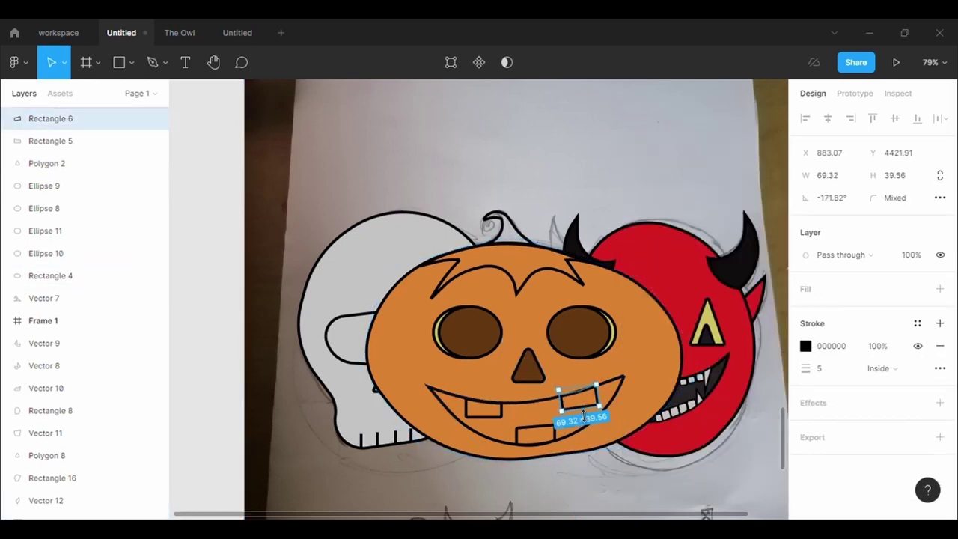
{"action": "left_click", "coordinate": [558, 438]}
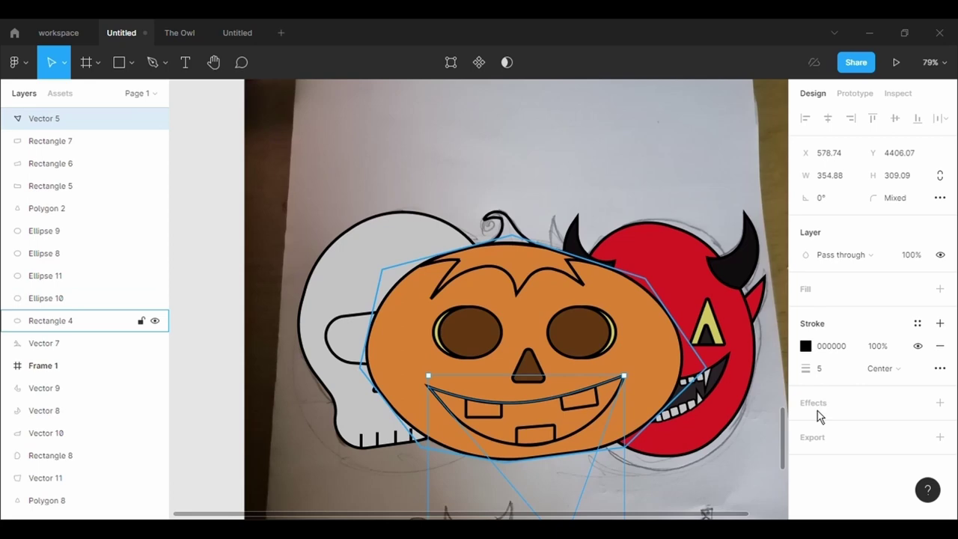
{"action": "left_click", "coordinate": [823, 289]}
{"action": "left_click", "coordinate": [805, 312]}
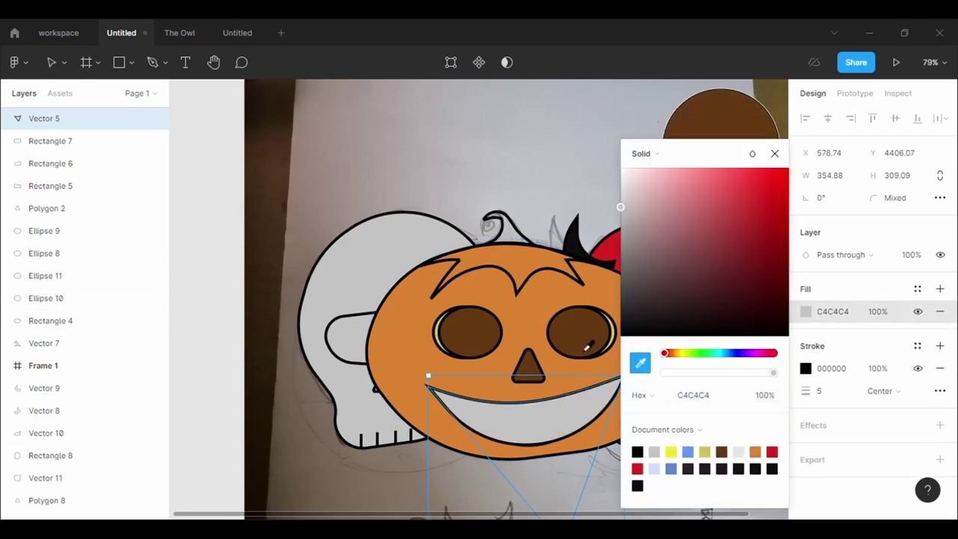
{"action": "left_click", "coordinate": [722, 451]}
{"action": "right_click", "coordinate": [38, 163]}
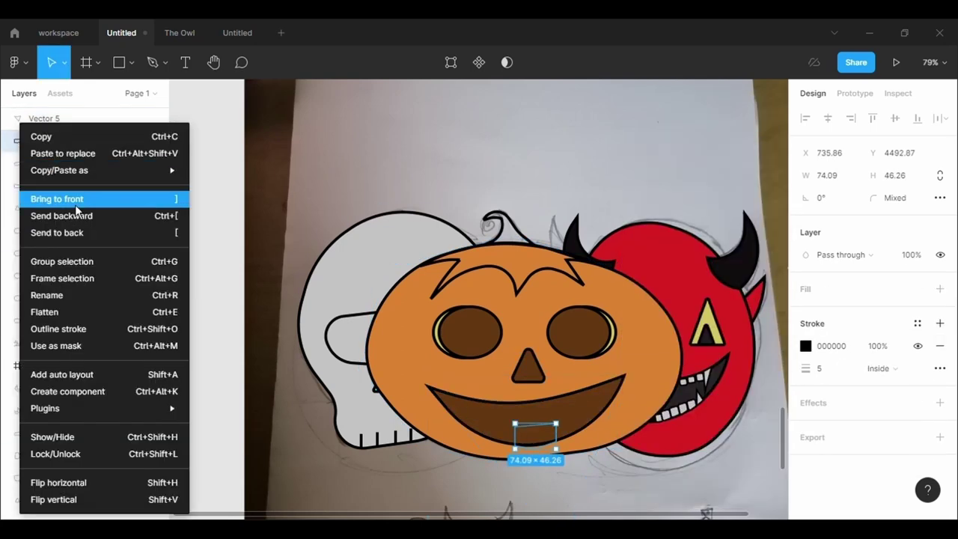
Bring all four tooth layers to the front, above the pumpkin's mouth
{"action": "left_click", "coordinate": [75, 206]}
{"action": "right_click", "coordinate": [62, 196]}
{"action": "left_click", "coordinate": [86, 207]}
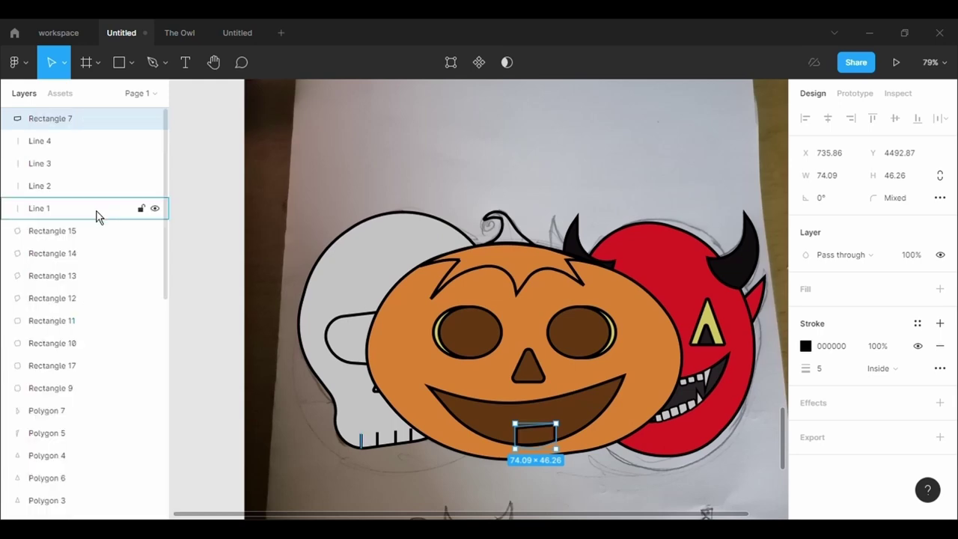
{"action": "scroll", "coordinate": [81, 206], "scroll_direction": "down", "scroll_amount": 3}
{"action": "scroll", "coordinate": [77, 122], "scroll_direction": "up", "scroll_amount": 3}
{"action": "scroll", "coordinate": [120, 391], "scroll_direction": "down", "scroll_amount": 7}
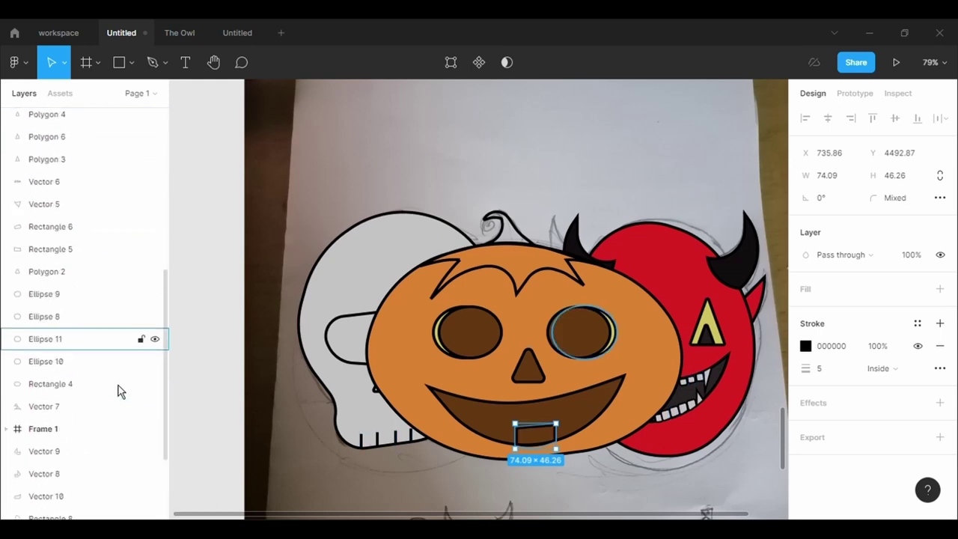
{"action": "scroll", "coordinate": [112, 146], "scroll_direction": "down", "scroll_amount": 3}
{"action": "right_click", "coordinate": [86, 128]}
{"action": "left_click", "coordinate": [112, 197]}
{"action": "scroll", "coordinate": [120, 374], "scroll_direction": "down", "scroll_amount": 10}
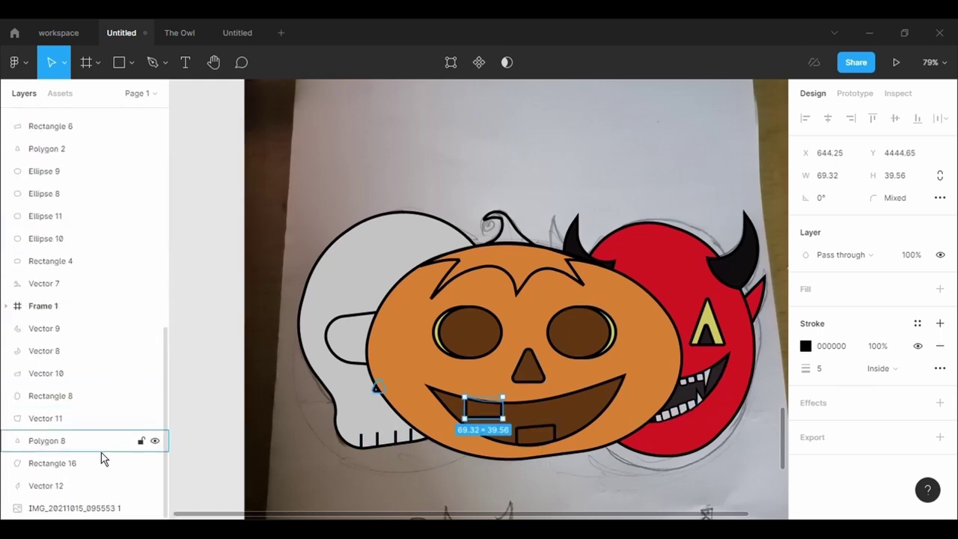
{"action": "right_click", "coordinate": [83, 127]}
{"action": "left_click", "coordinate": [111, 197]}
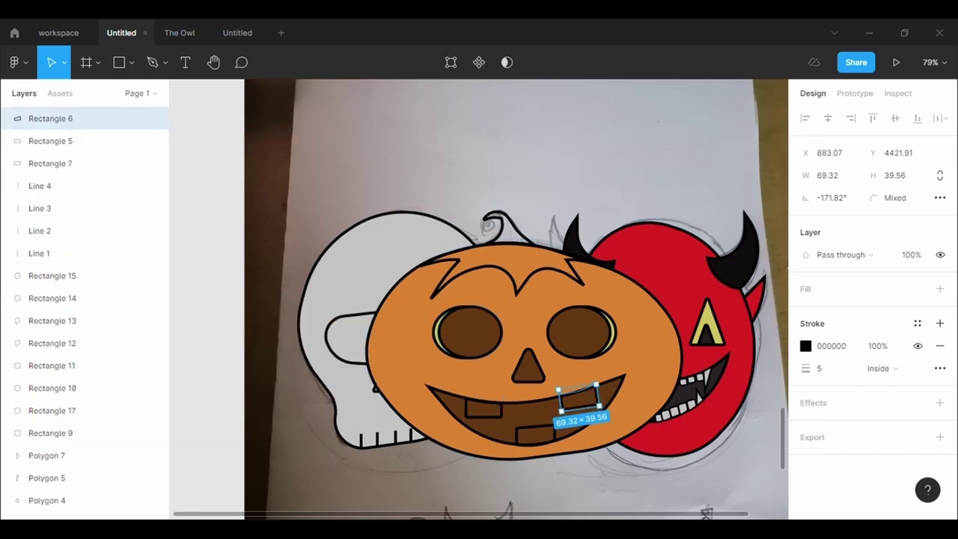
Fill the pumpkin's teeth orange DB8331
{"action": "left_click", "coordinate": [813, 299]}
{"action": "left_click", "coordinate": [806, 311]}
{"action": "left_click", "coordinate": [652, 370]}
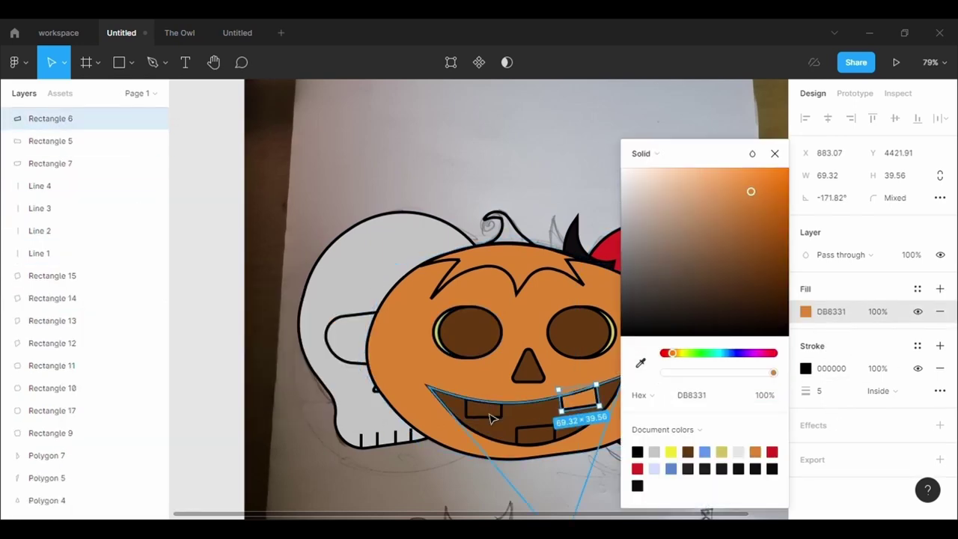
{"action": "left_click", "coordinate": [806, 312]}
{"action": "left_click", "coordinate": [535, 434]}
{"action": "left_click", "coordinate": [940, 288]}
{"action": "left_click", "coordinate": [806, 311]}
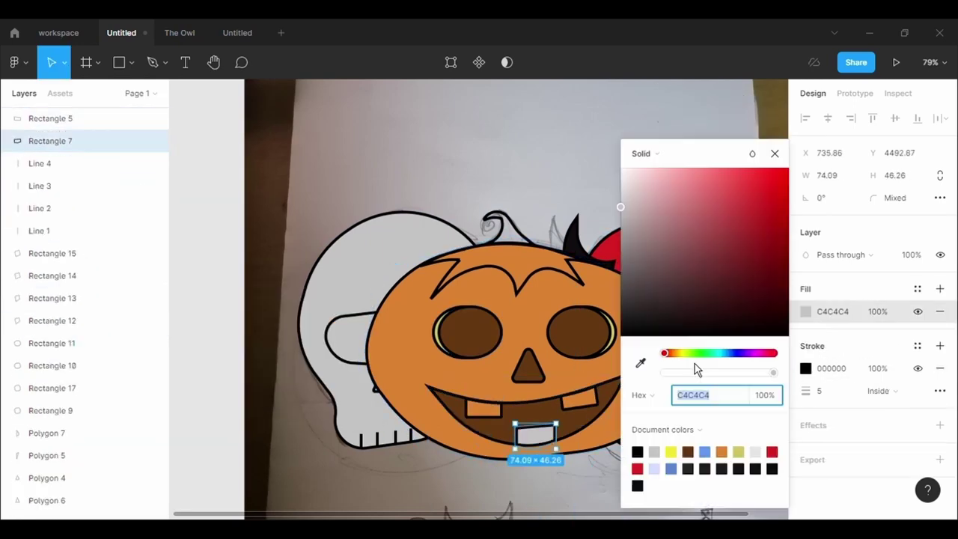
{"action": "left_click", "coordinate": [544, 150]}
Fill the pumpkin's leaves green and give the stem a fill
{"action": "left_click", "coordinate": [519, 244]}
{"action": "left_click", "coordinate": [940, 289]}
{"action": "left_click", "coordinate": [805, 312]}
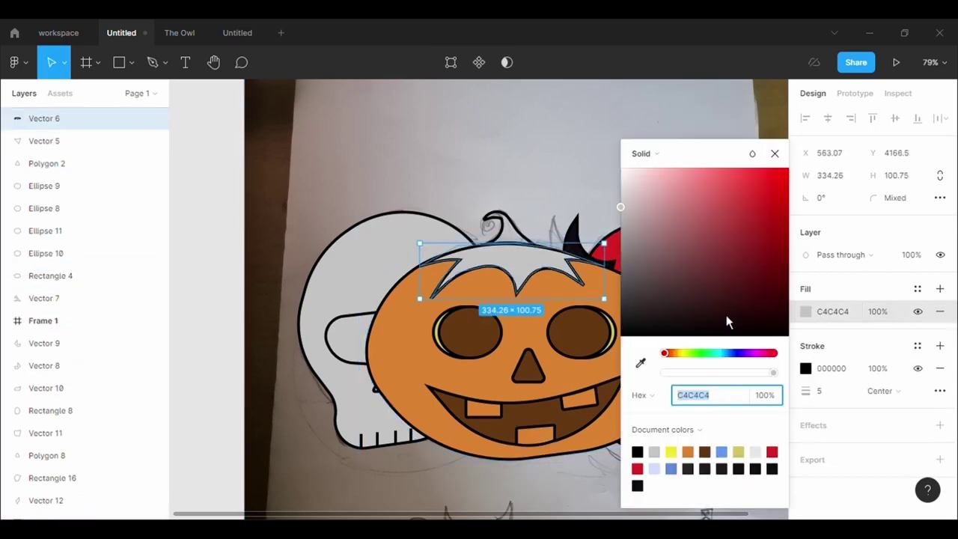
{"action": "left_click", "coordinate": [693, 351]}
{"action": "left_click", "coordinate": [722, 223]}
{"action": "left_click", "coordinate": [524, 238]}
{"action": "left_click", "coordinate": [940, 289]}
{"action": "left_click", "coordinate": [805, 311]}
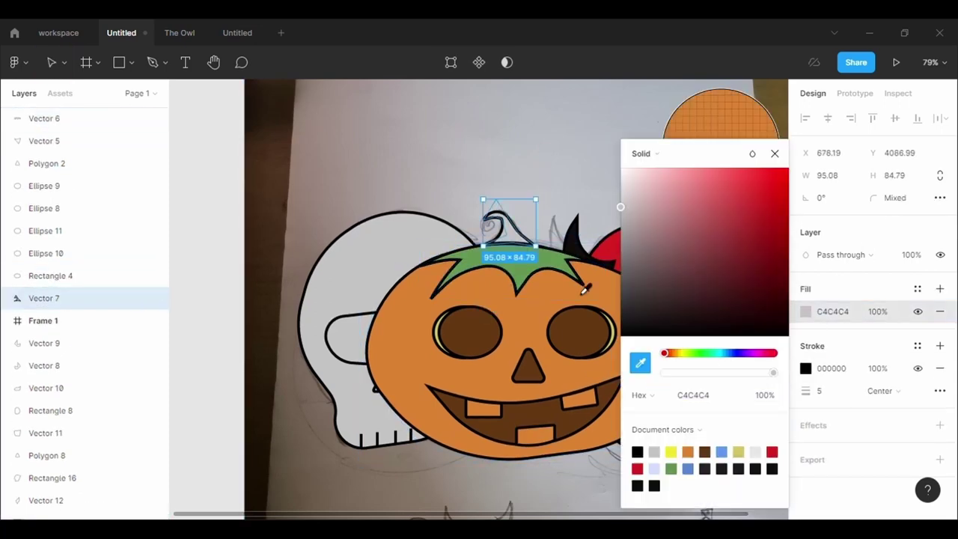
{"action": "left_click", "coordinate": [544, 150]}
Make the skull's eye socket black 0E0C0C, then begin a rib curve on the pumpkin
{"action": "left_click", "coordinate": [491, 224]}
{"action": "left_click", "coordinate": [806, 312]}
{"action": "left_click", "coordinate": [652, 317]}
{"action": "left_click", "coordinate": [637, 327]}
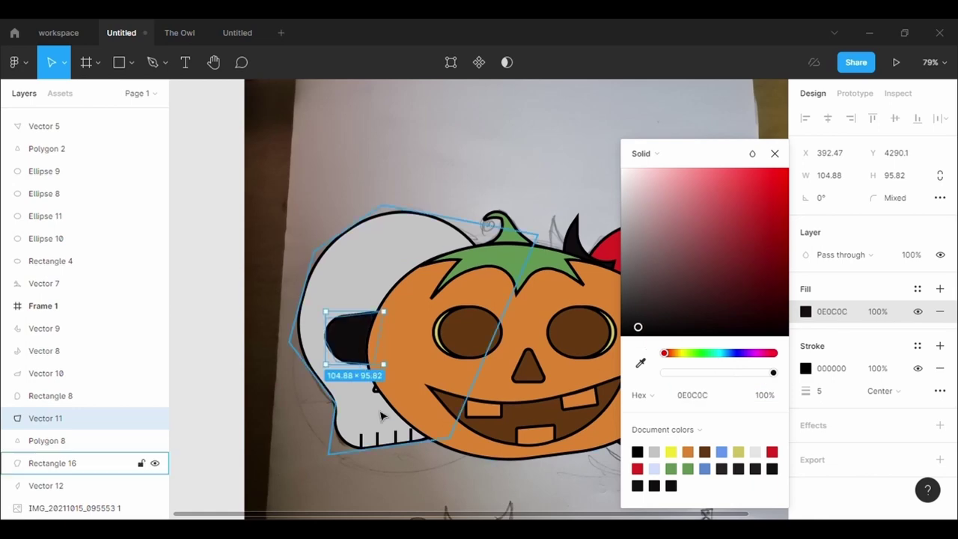
{"action": "left_click", "coordinate": [378, 386]}
{"action": "left_click", "coordinate": [805, 334]}
{"action": "left_click", "coordinate": [631, 166]}
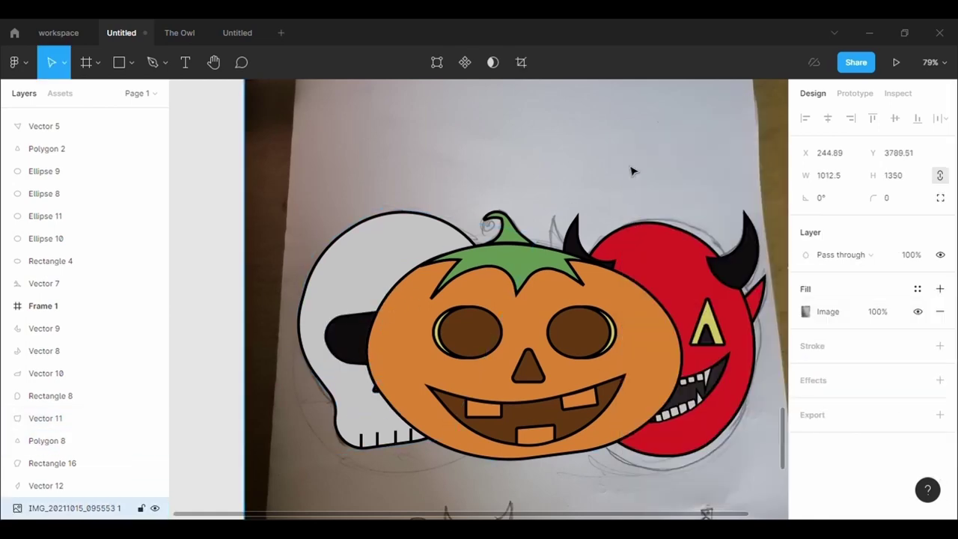
{"action": "scroll", "coordinate": [633, 169], "scroll_direction": "down", "scroll_amount": 3}
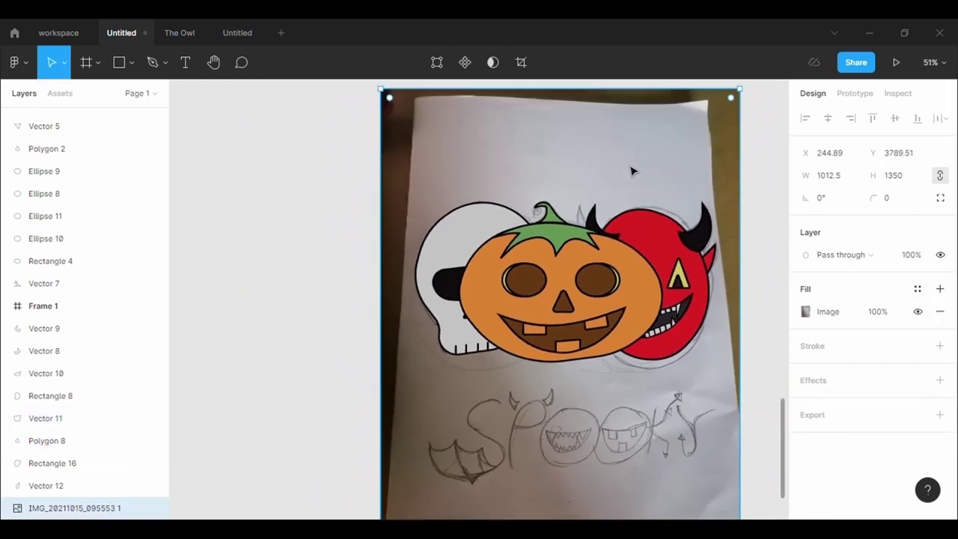
{"action": "left_click", "coordinate": [153, 62]}
{"action": "left_click", "coordinate": [520, 253]}
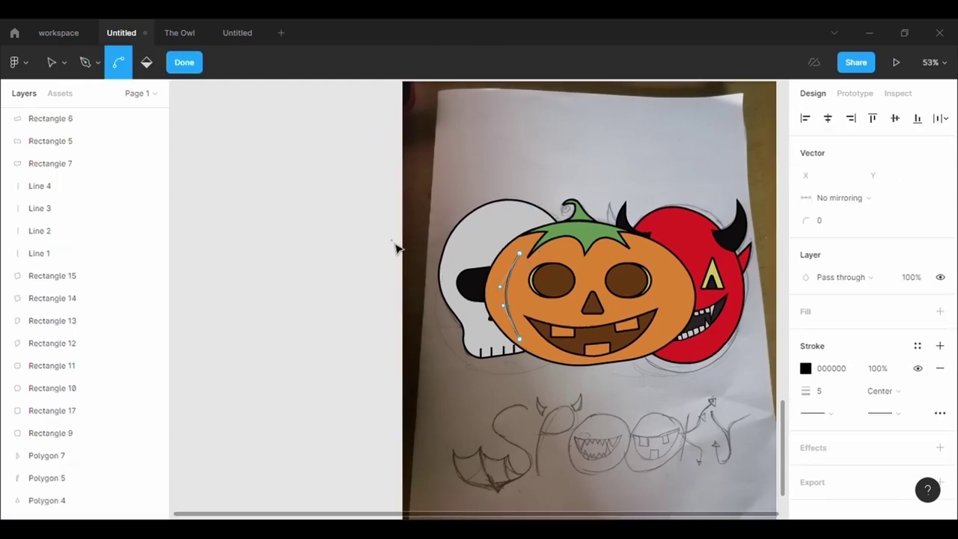
Finish the left rib curve, stretch its ends to the pumpkin's top and base, and bend it
{"action": "key", "text": "Escape"}
{"action": "double_click", "coordinate": [599, 167]}
{"action": "scroll", "coordinate": [528, 250], "scroll_direction": "up", "scroll_amount": 5}
{"action": "left_click", "coordinate": [471, 329]}
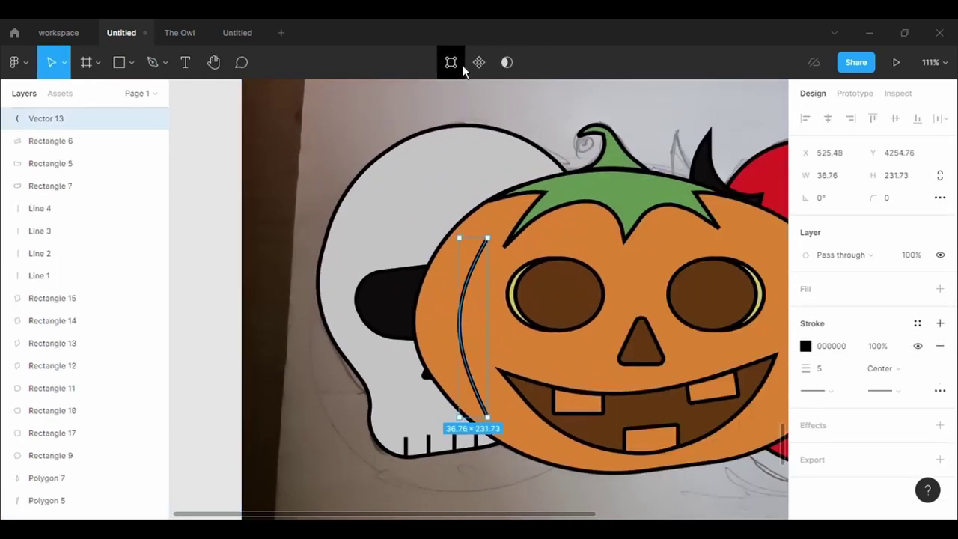
{"action": "left_click", "coordinate": [468, 65]}
{"action": "left_click_drag", "start_coordinate": [487, 238], "coordinate": [532, 193]}
{"action": "mouse_move", "coordinate": [487, 418]}
{"action": "left_mouse_down"}
{"action": "mouse_move", "coordinate": [509, 446]}
{"action": "mouse_move", "coordinate": [469, 315]}
{"action": "left_mouse_up"}
{"action": "key", "text": "Escape"}
{"action": "left_click", "coordinate": [308, 194]}
Refine the left rib curve's top endpoint
{"action": "scroll", "coordinate": [307, 195], "scroll_direction": "down", "scroll_amount": 3}
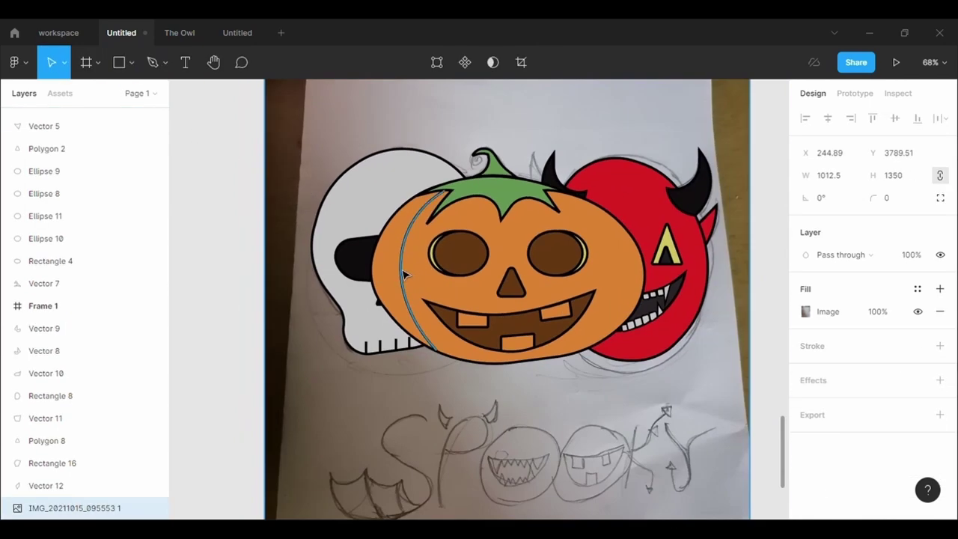
{"action": "left_click", "coordinate": [428, 209]}
{"action": "scroll", "coordinate": [424, 209], "scroll_direction": "up", "scroll_amount": 5}
{"action": "left_click", "coordinate": [462, 66]}
{"action": "left_click", "coordinate": [487, 131]}
{"action": "key", "text": "Escape"}
{"action": "key", "text": "Escape"}
{"action": "scroll", "coordinate": [367, 292], "scroll_direction": "down", "scroll_amount": 5}
{"action": "scroll", "coordinate": [366, 296], "scroll_direction": "down", "scroll_amount": 3}
Duplicate the left rib curve and place the copy on the pumpkin's right side
{"action": "key", "text": "ctrl+c"}
{"action": "key", "text": "ctrl+v"}
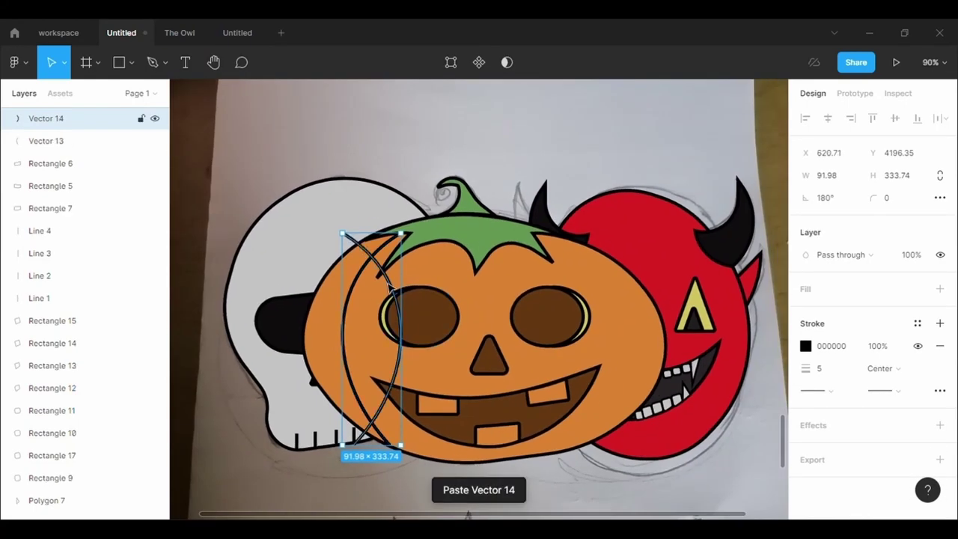
{"action": "left_click_drag", "start_coordinate": [389, 287], "coordinate": [620, 295]}
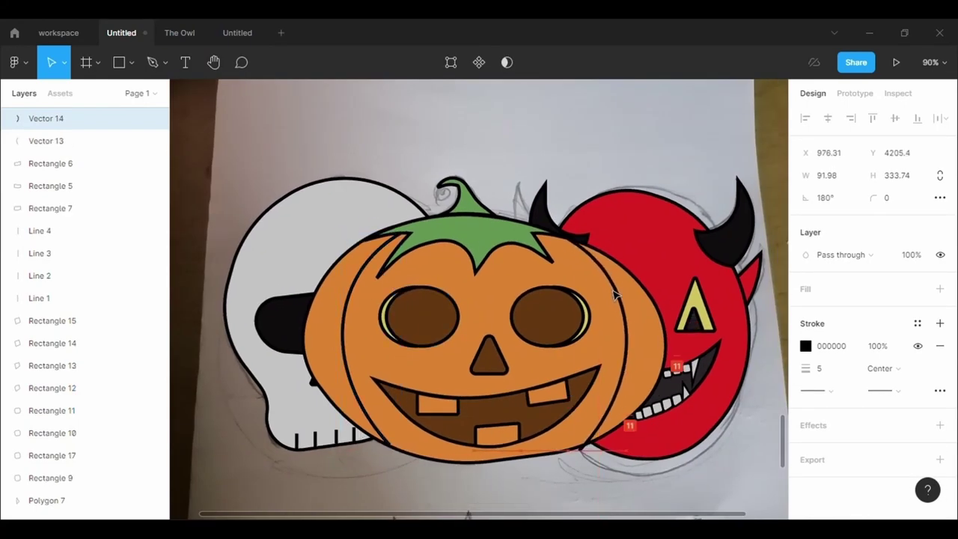
{"action": "left_click_drag", "start_coordinate": [620, 294], "coordinate": [611, 294]}
{"action": "scroll", "coordinate": [601, 293], "scroll_direction": "up", "scroll_amount": 3}
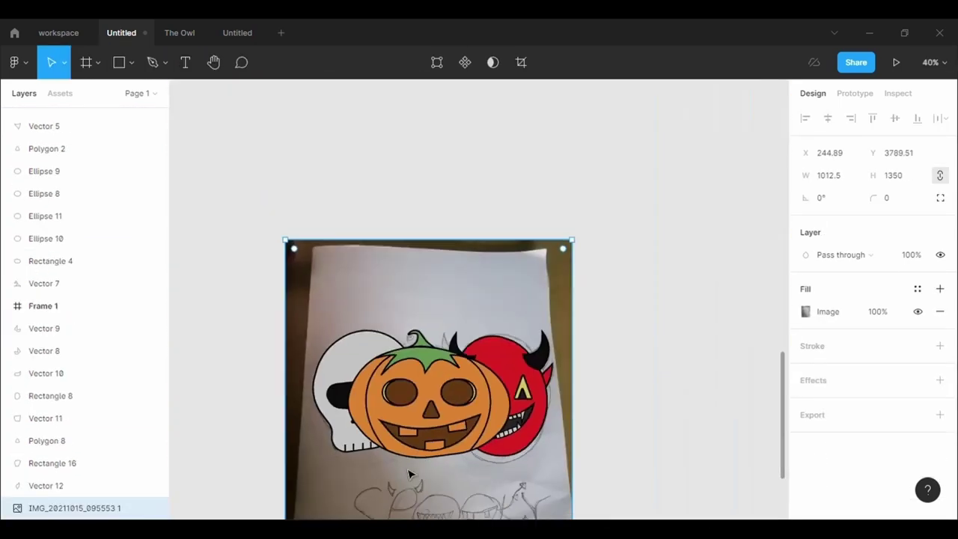
{"action": "scroll", "coordinate": [410, 473], "scroll_direction": "down", "scroll_amount": 3}
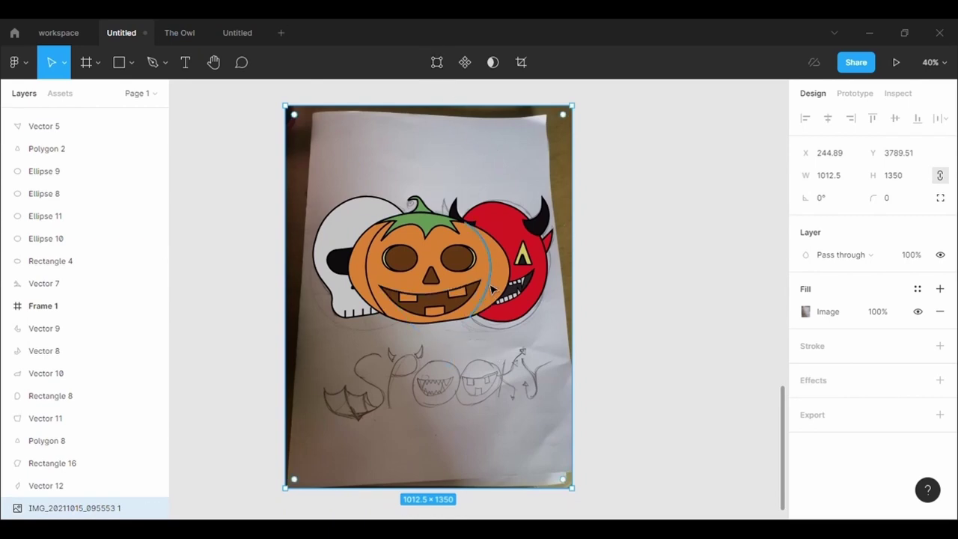
Edit the right rib curve's points, undoing an unwanted change
{"action": "left_click", "coordinate": [492, 288]}
{"action": "left_click", "coordinate": [153, 62]}
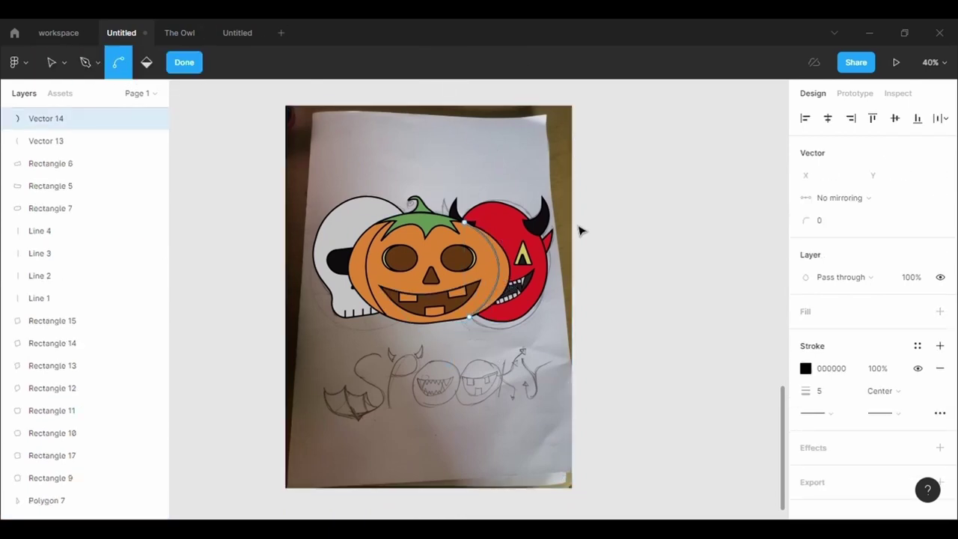
{"action": "key", "text": "ctrl+z"}
{"action": "key", "text": "ctrl+z"}
{"action": "key", "text": "ctrl+z"}
{"action": "key", "text": "Escape"}
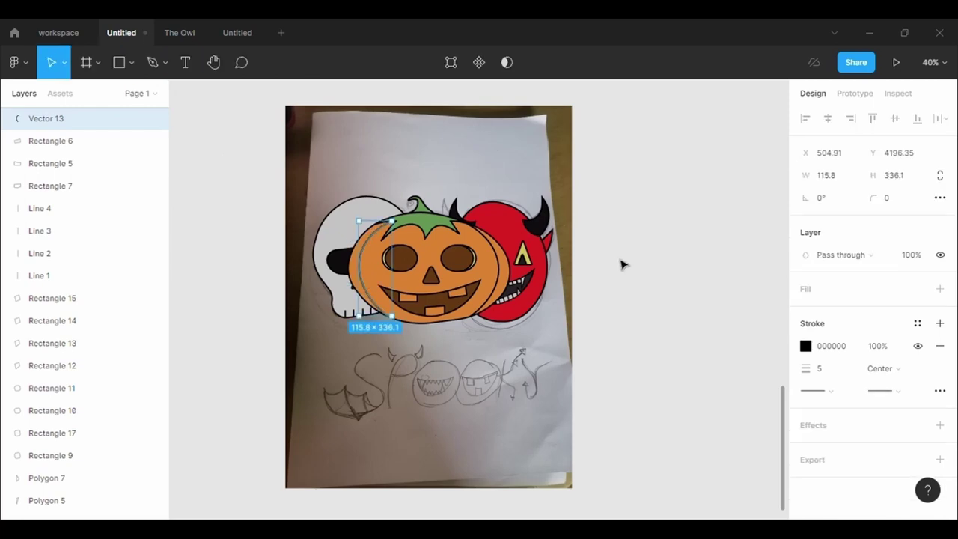
{"action": "left_click", "coordinate": [620, 265]}
Inspect the pumpkin body's outline points without changing them
{"action": "left_click", "coordinate": [495, 279]}
{"action": "left_click", "coordinate": [475, 239]}
{"action": "key", "text": "Return"}
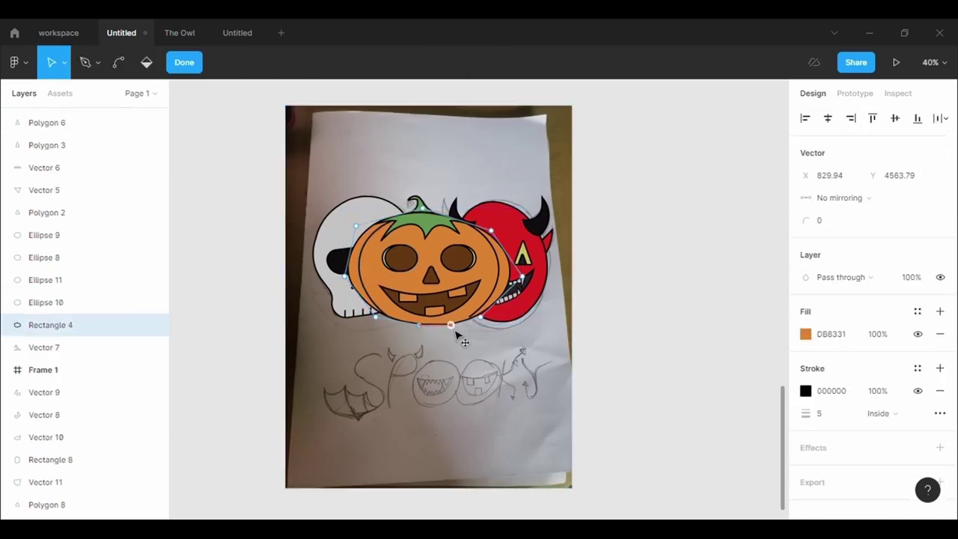
{"action": "key", "text": "Escape"}
{"action": "scroll", "coordinate": [531, 287], "scroll_direction": "up", "scroll_amount": 3}
{"action": "key", "text": "Return"}
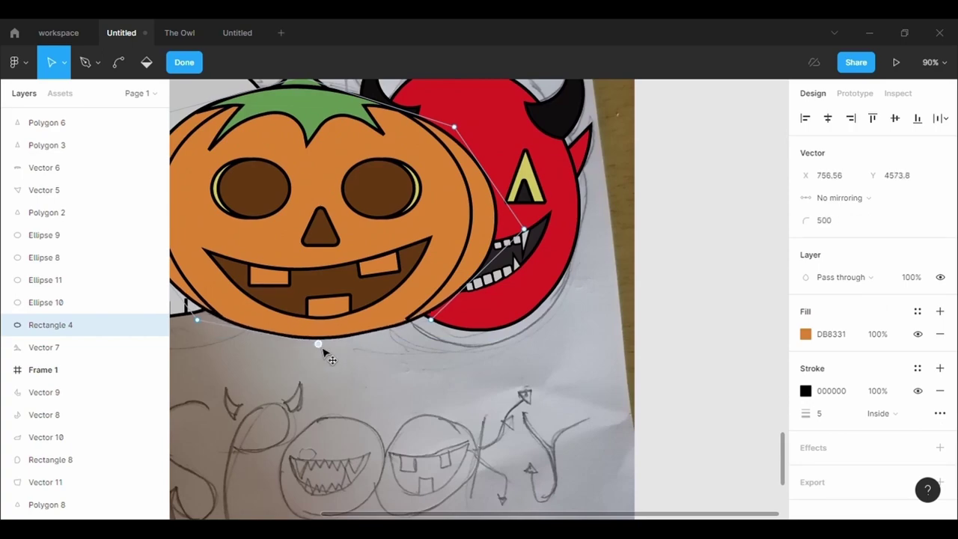
{"action": "key", "text": "Escape"}
Recheck the right rib curve's points and select the traced photo
{"action": "double_click", "coordinate": [456, 80]}
{"action": "scroll", "coordinate": [481, 439], "scroll_direction": "up", "scroll_amount": 5}
{"action": "left_click", "coordinate": [458, 424]}
{"action": "scroll", "coordinate": [477, 474], "scroll_direction": "down", "scroll_amount": 5}
{"action": "left_click", "coordinate": [477, 473]}
{"action": "scroll", "coordinate": [477, 473], "scroll_direction": "down", "scroll_amount": 5}
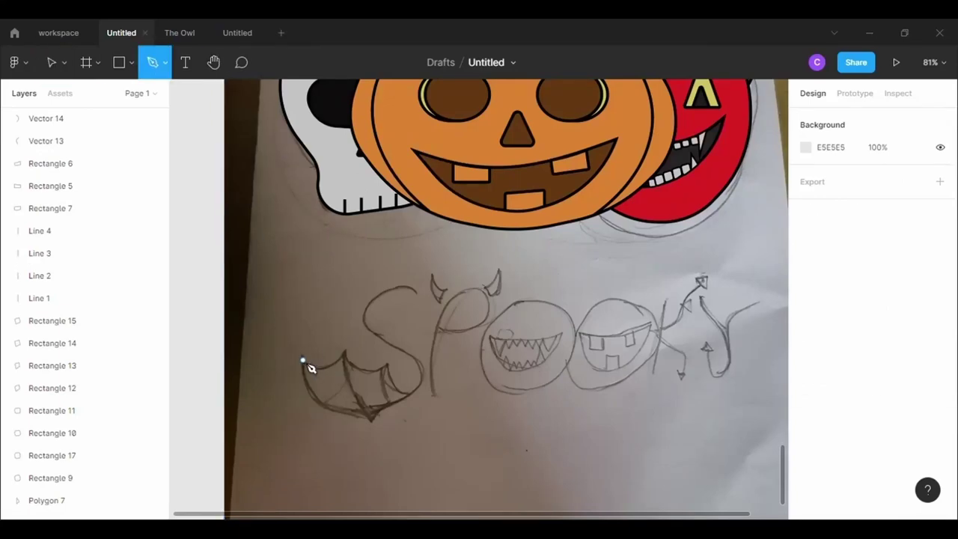
Trace the S of SPOOKY with stroke weight 5 and align a point to the sketch
{"action": "left_click", "coordinate": [304, 361]}
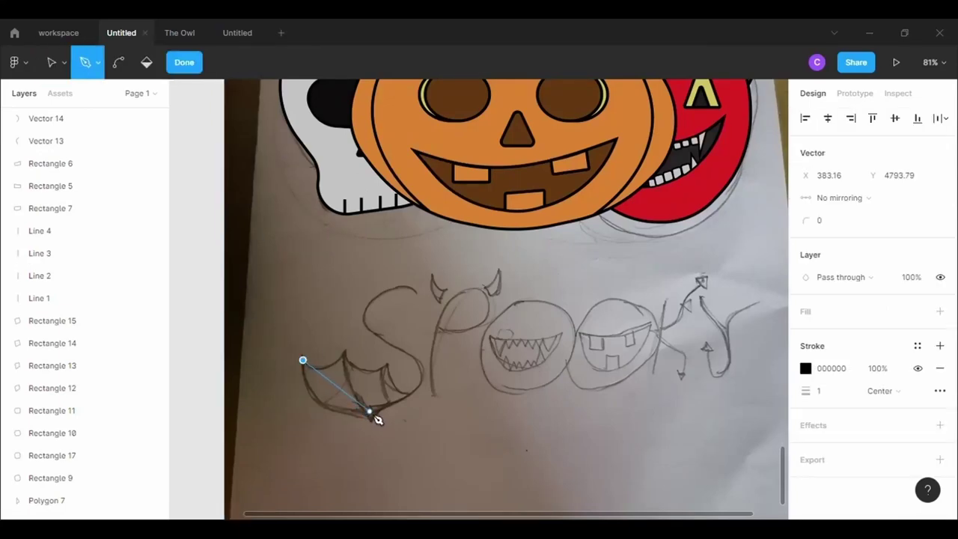
{"action": "key", "text": "Escape"}
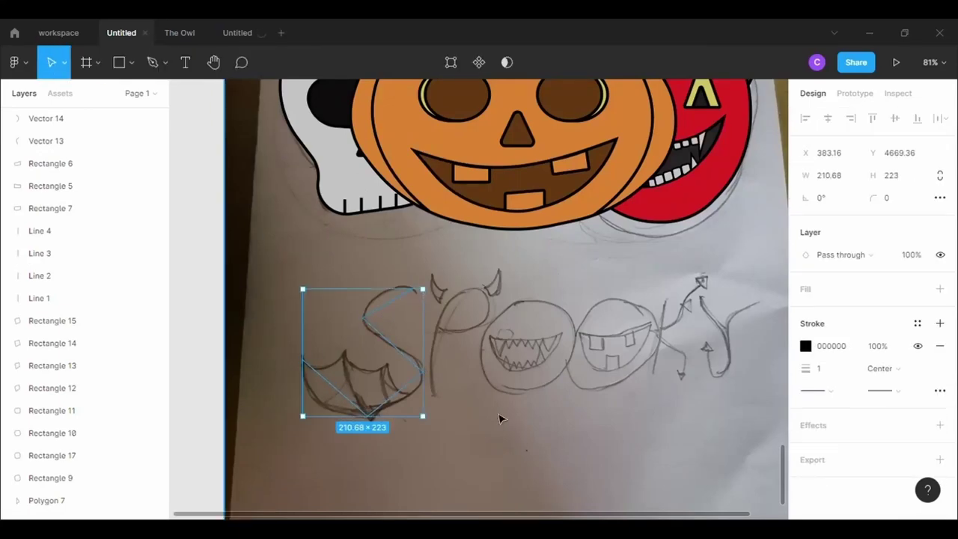
{"action": "type", "text": "5"}
{"action": "key", "text": "Return"}
{"action": "left_click", "coordinate": [451, 64]}
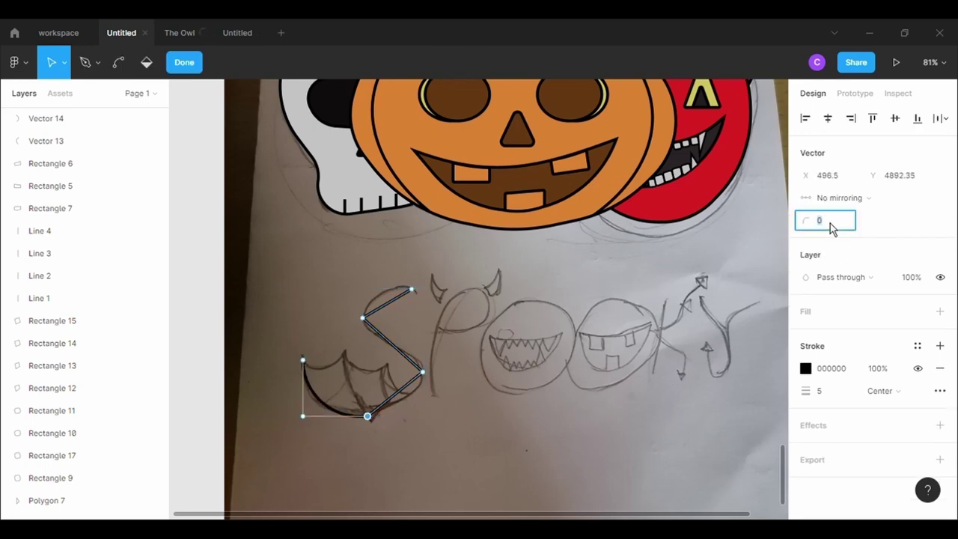
{"action": "type", "text": "500"}
{"action": "left_click_drag", "start_coordinate": [411, 389], "coordinate": [423, 387]}
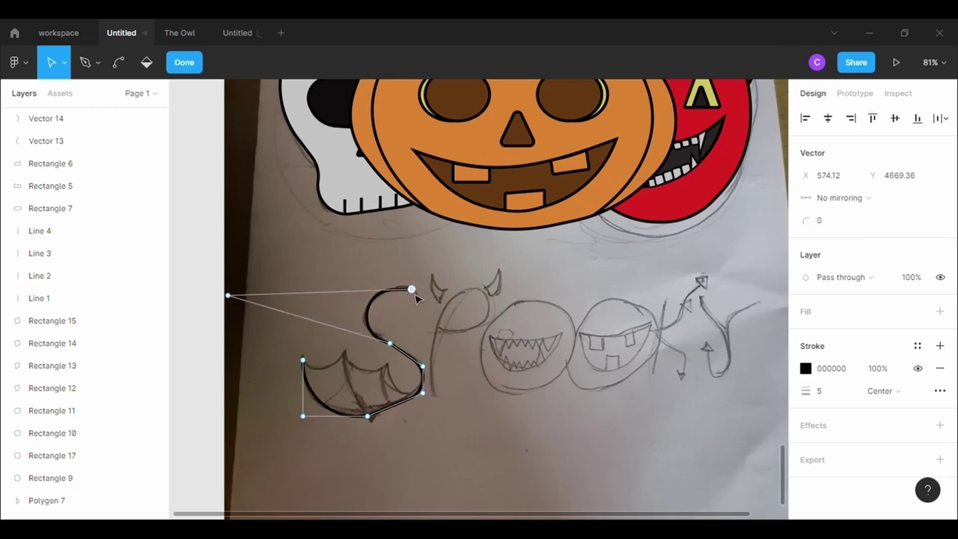
{"action": "left_click", "coordinate": [395, 323]}
Add a point on the wing's top edge and curve it into a scallop
{"action": "double_click", "coordinate": [423, 383]}
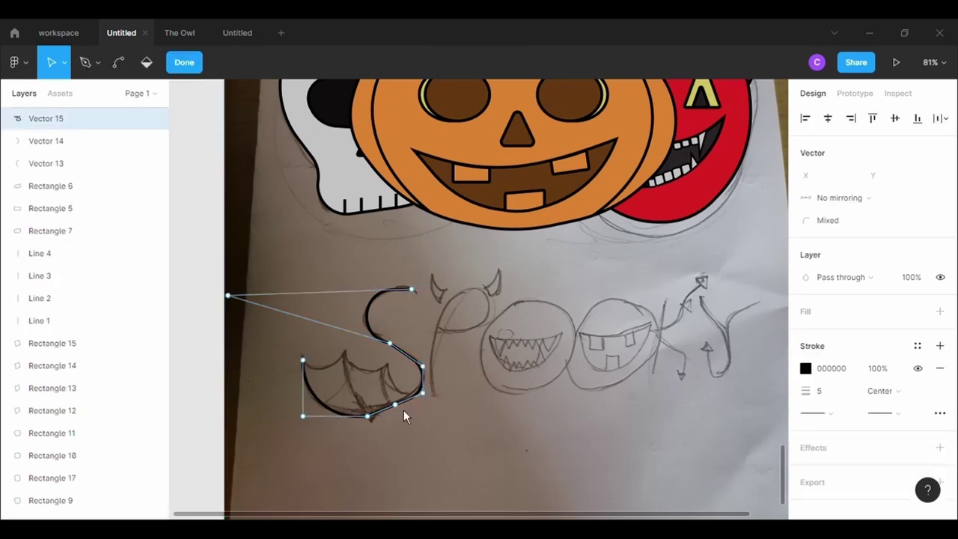
{"action": "left_click", "coordinate": [480, 460]}
{"action": "double_click", "coordinate": [405, 363]}
{"action": "left_click", "coordinate": [390, 343]}
{"action": "left_click", "coordinate": [191, 66]}
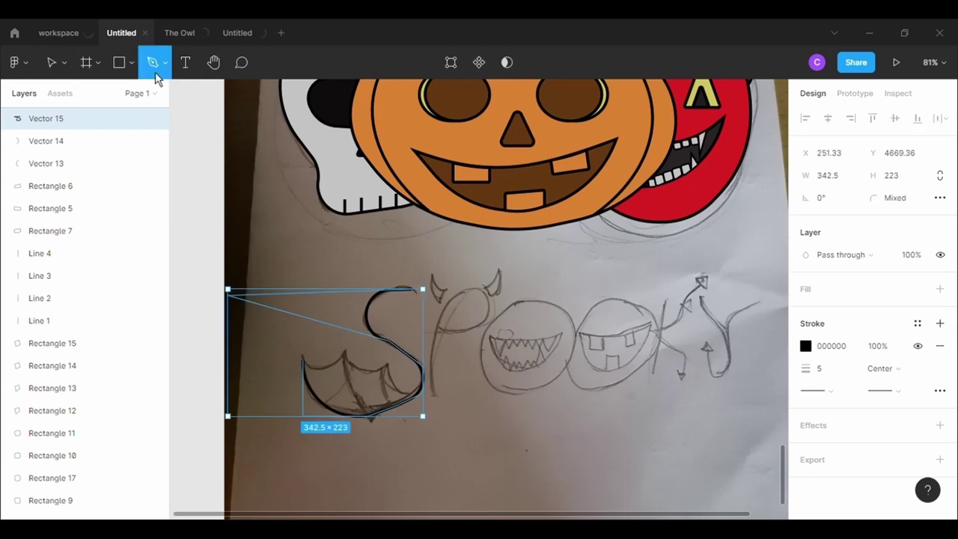
{"action": "left_click", "coordinate": [451, 62]}
{"action": "left_click", "coordinate": [304, 361]}
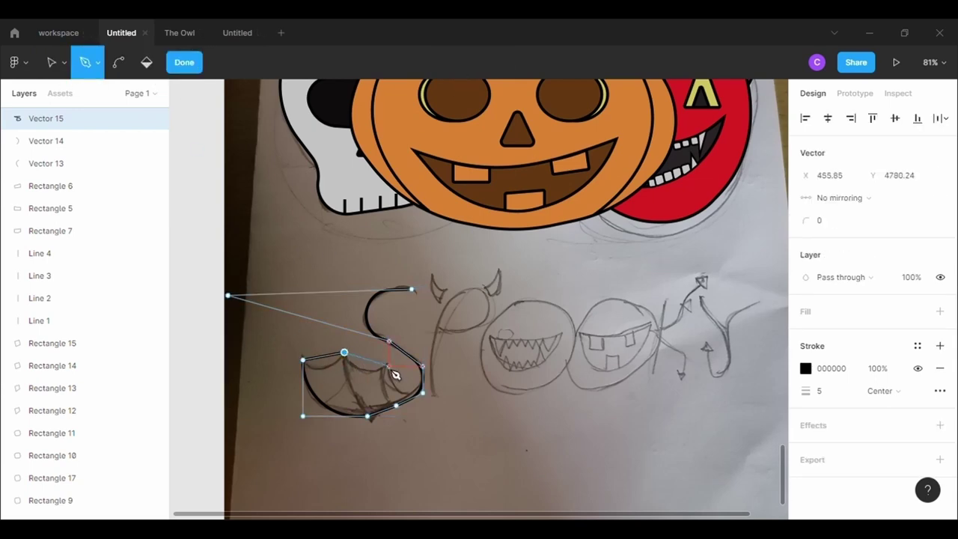
{"action": "left_click", "coordinate": [424, 394]}
{"action": "left_click", "coordinate": [124, 68]}
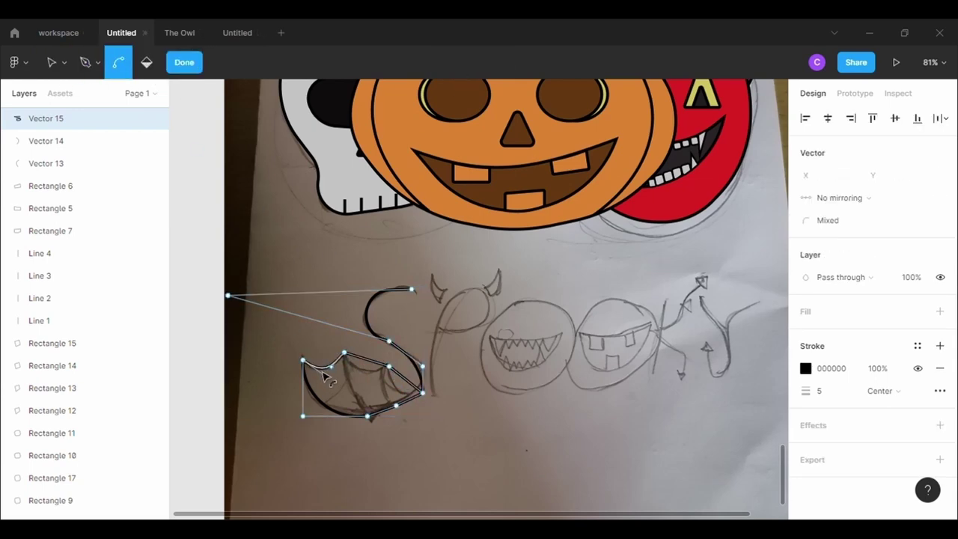
{"action": "key", "text": "Escape"}
Move the wing's right point of the S path into place
{"action": "double_click", "coordinate": [427, 397]}
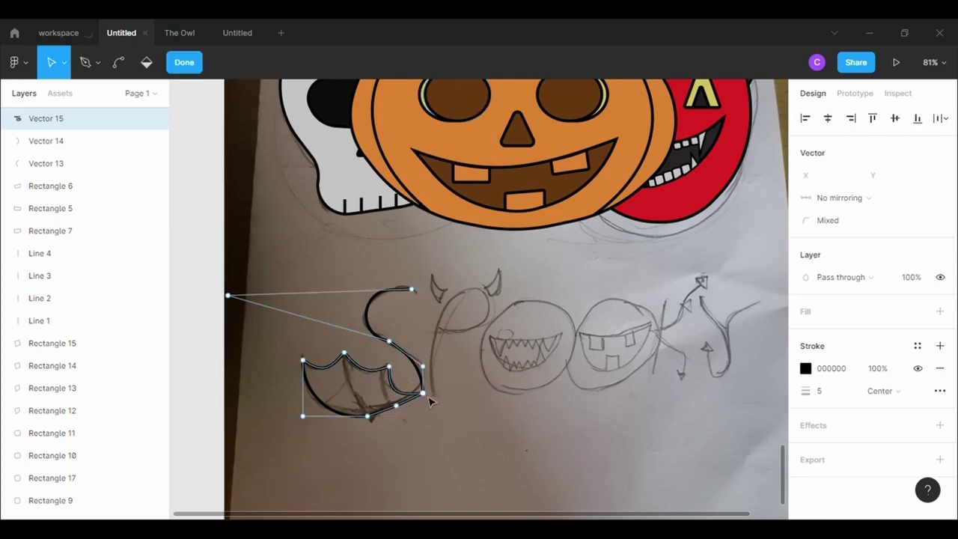
{"action": "left_click", "coordinate": [500, 427]}
{"action": "scroll", "coordinate": [500, 428], "scroll_direction": "up", "scroll_amount": 5}
{"action": "scroll", "coordinate": [500, 428], "scroll_direction": "up", "scroll_amount": 5}
{"action": "left_click", "coordinate": [232, 330]}
{"action": "scroll", "coordinate": [479, 300], "scroll_direction": "left", "scroll_amount": 5}
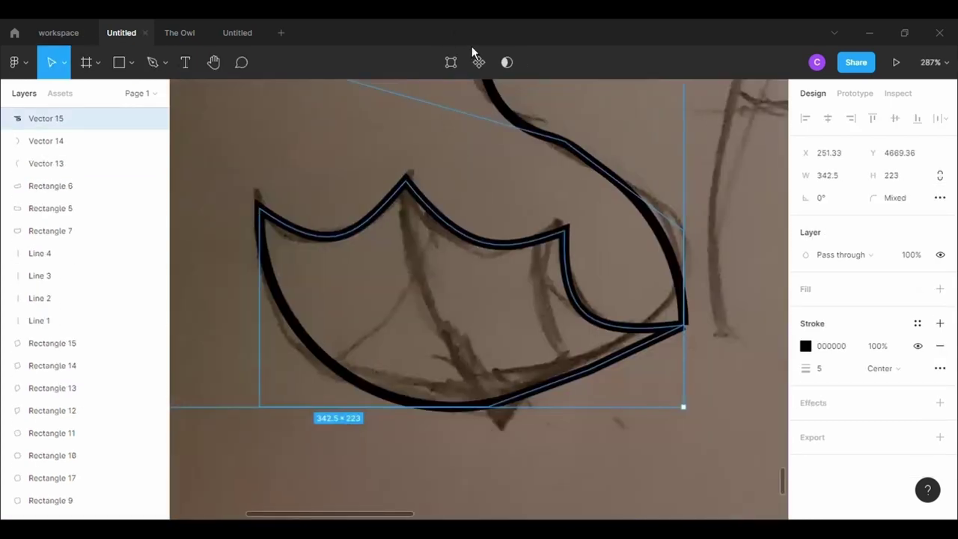
{"action": "left_click", "coordinate": [475, 60]}
{"action": "mouse_move", "coordinate": [686, 326]}
{"action": "left_mouse_down"}
{"action": "mouse_move", "coordinate": [660, 315]}
{"action": "mouse_move", "coordinate": [723, 262]}
{"action": "left_mouse_up"}
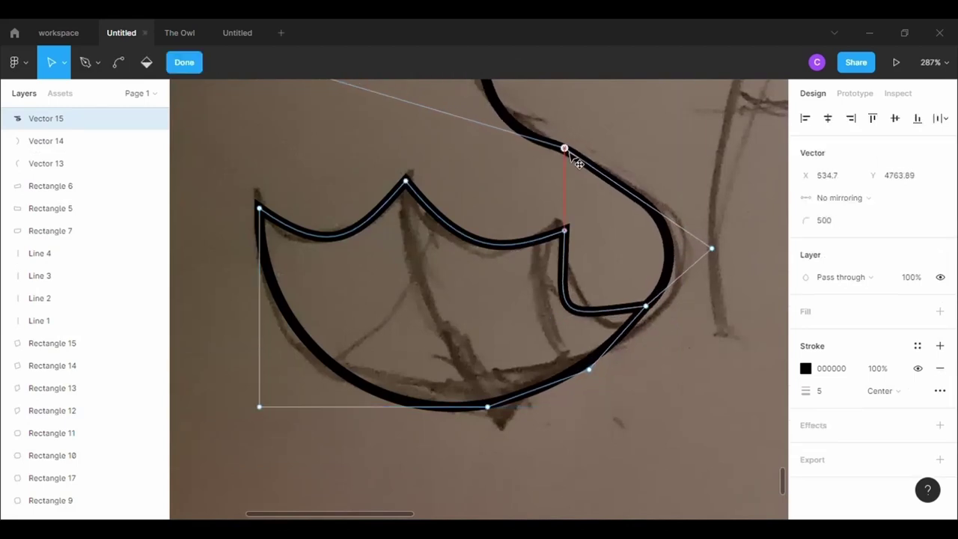
{"action": "key", "text": "Escape"}
{"action": "left_click", "coordinate": [660, 378]}
{"action": "scroll", "coordinate": [660, 378], "scroll_direction": "down", "scroll_amount": 3}
{"action": "scroll", "coordinate": [660, 378], "scroll_direction": "up", "scroll_amount": 2}
Draw rib lines from the wing's bottom point to its left tip, top and inner right points
{"action": "left_click", "coordinate": [153, 62]}
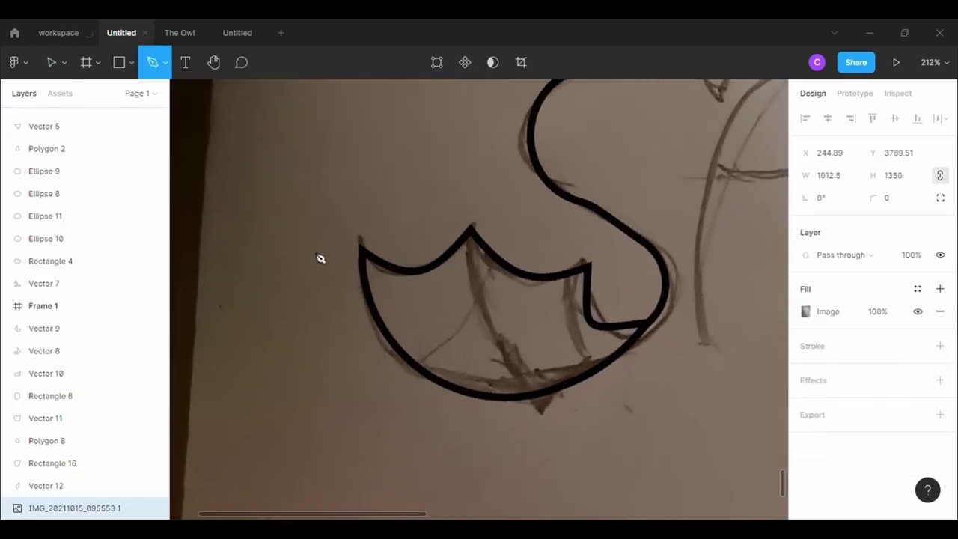
{"action": "key", "text": "Escape"}
{"action": "left_click", "coordinate": [433, 232]}
{"action": "key", "text": "Return"}
{"action": "left_click", "coordinate": [86, 63]}
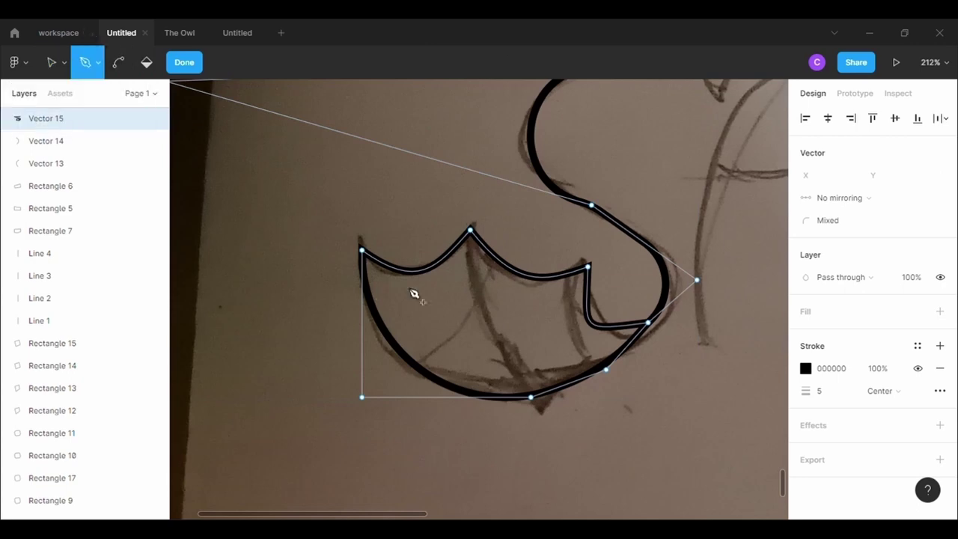
{"action": "left_click", "coordinate": [530, 398]}
{"action": "left_click", "coordinate": [471, 230]}
{"action": "left_click", "coordinate": [588, 265]}
{"action": "left_click", "coordinate": [531, 397]}
{"action": "key", "text": "Escape"}
Add a near-black polygon triangle as the wing's bottom tip, rotated to fit
{"action": "double_click", "coordinate": [540, 409]}
{"action": "left_click", "coordinate": [584, 479]}
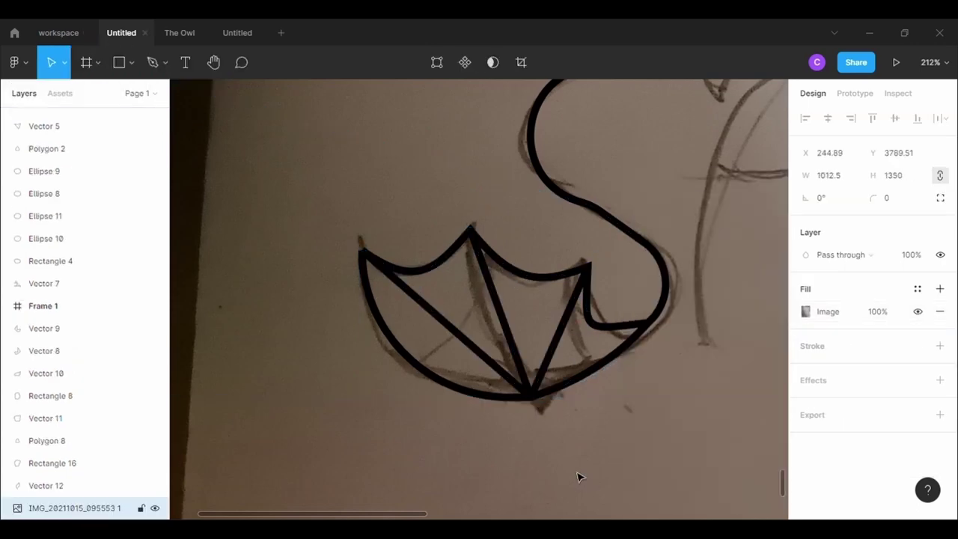
{"action": "left_click", "coordinate": [131, 62]}
{"action": "left_click", "coordinate": [78, 173]}
{"action": "left_click_drag", "start_coordinate": [521, 393], "coordinate": [547, 412]}
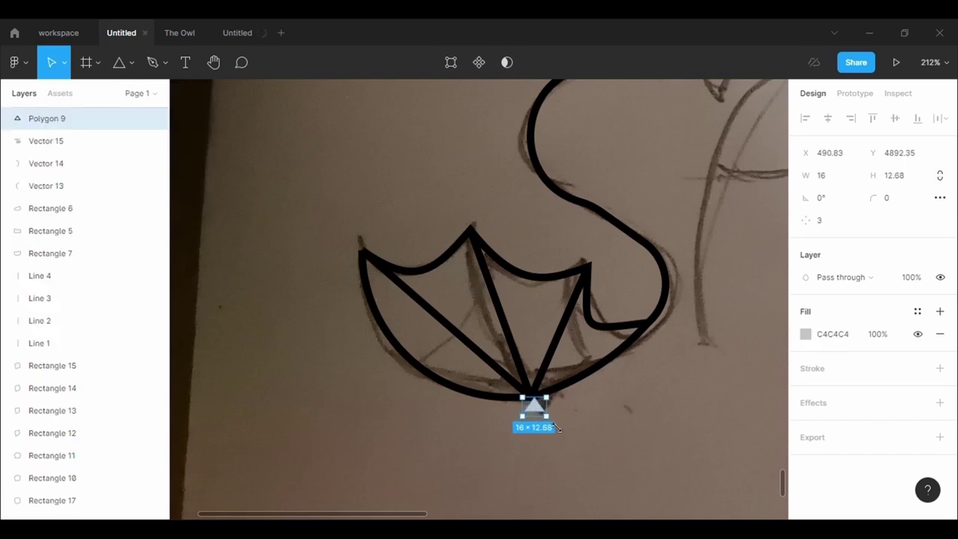
{"action": "left_click", "coordinate": [805, 334]}
{"action": "left_click_drag", "start_coordinate": [634, 342], "coordinate": [633, 336]}
{"action": "left_click_drag", "start_coordinate": [556, 416], "coordinate": [562, 428]}
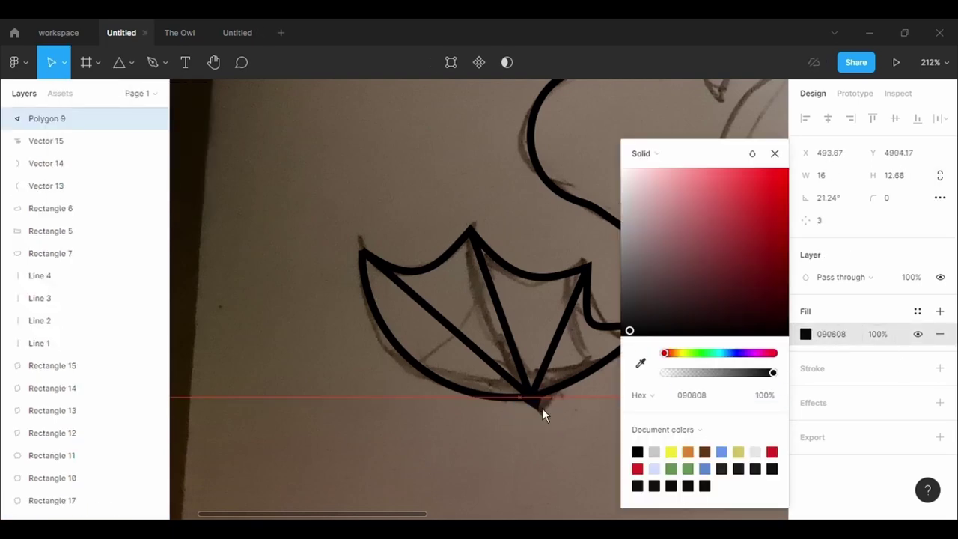
{"action": "left_click", "coordinate": [616, 428]}
Reshape the top end of the S
{"action": "scroll", "coordinate": [616, 429], "scroll_direction": "down", "scroll_amount": 5}
{"action": "left_click", "coordinate": [608, 280]}
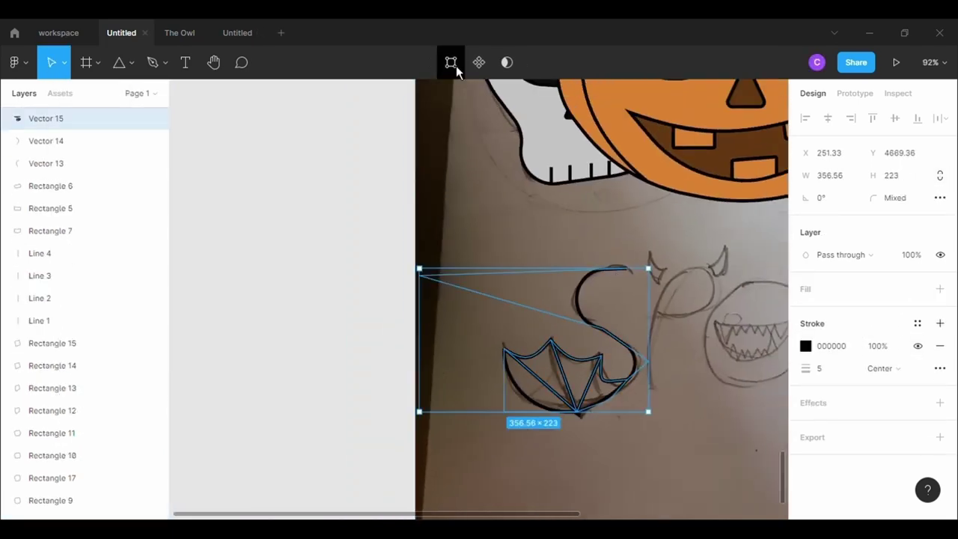
{"action": "double_click", "coordinate": [608, 280]}
{"action": "left_click_drag", "start_coordinate": [636, 268], "coordinate": [622, 273]}
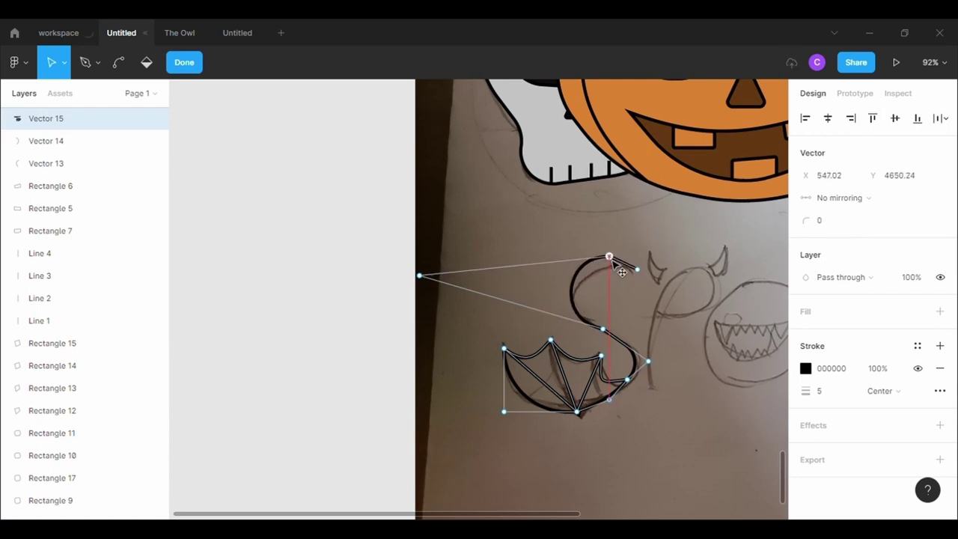
{"action": "left_click", "coordinate": [642, 274], "text": "ctrl"}
{"action": "left_click", "coordinate": [635, 323]}
Pen-trace the P's stem and bowl top, and draw Ellipse 14 over the first O
{"action": "key", "text": "p"}
{"action": "left_click", "coordinate": [651, 386]}
{"action": "left_click", "coordinate": [662, 286]}
{"action": "left_click", "coordinate": [705, 267]}
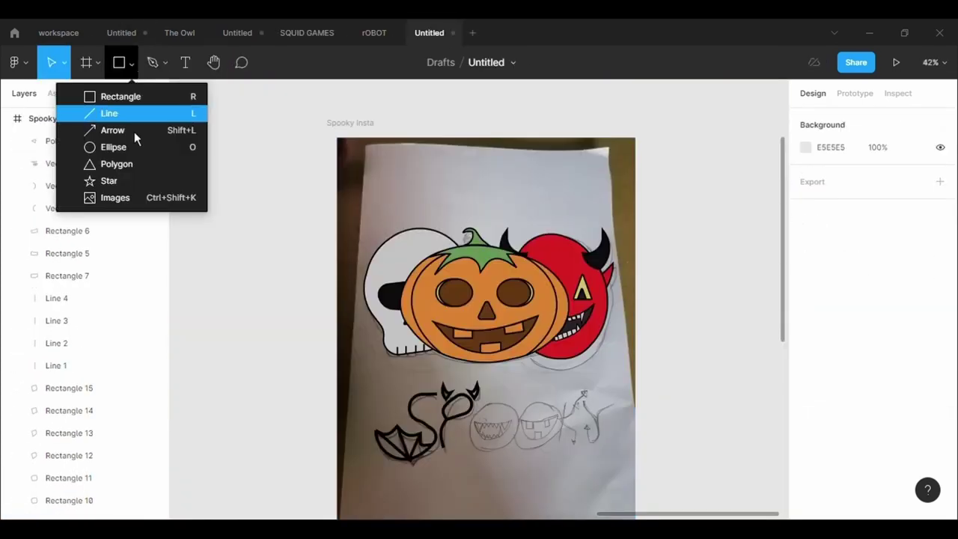
{"action": "left_click", "coordinate": [114, 147]}
{"action": "left_click_drag", "start_coordinate": [477, 410], "coordinate": [522, 448]}
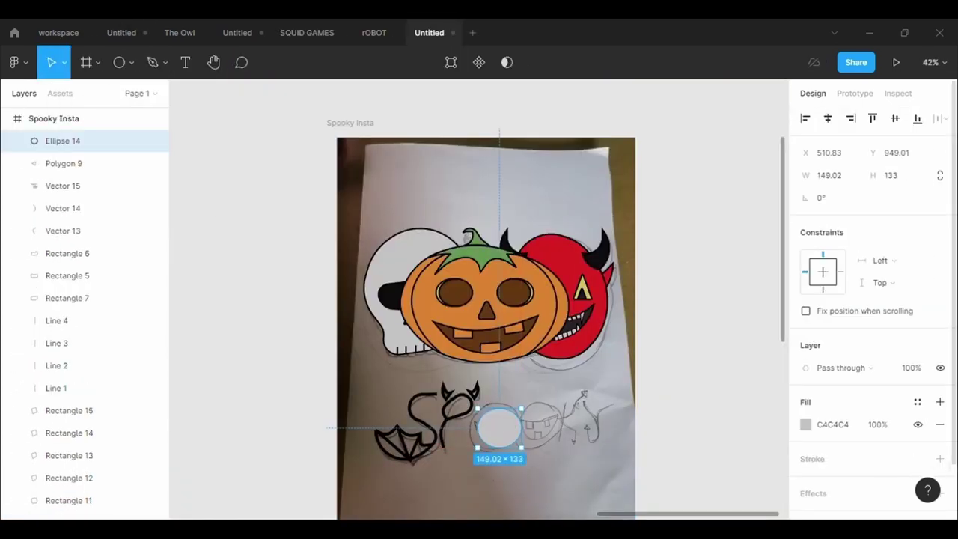
Give the O circle a 15 px black stroke with no fill, and duplicate it onto the second O
{"action": "left_click", "coordinate": [941, 459]}
{"action": "left_click", "coordinate": [823, 503]}
{"action": "type", "text": "15"}
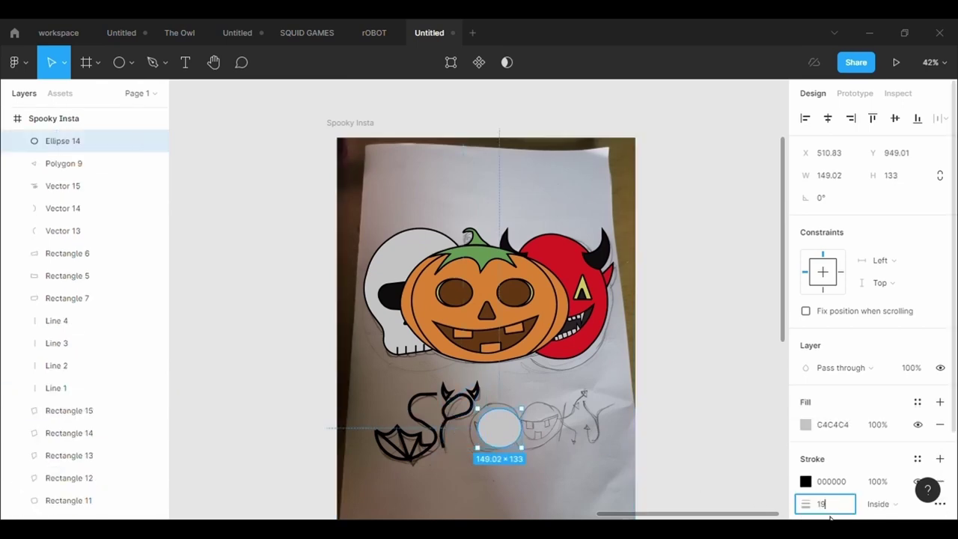
{"action": "left_click", "coordinate": [941, 424]}
{"action": "key", "text": "ctrl+d"}
{"action": "left_click_drag", "start_coordinate": [499, 427], "coordinate": [538, 427]}
Trace the K's strokes with the pen tool
{"action": "scroll", "coordinate": [601, 477], "scroll_direction": "up", "scroll_amount": 3, "text": "ctrl"}
{"action": "key", "text": "p"}
{"action": "left_click", "coordinate": [545, 360]}
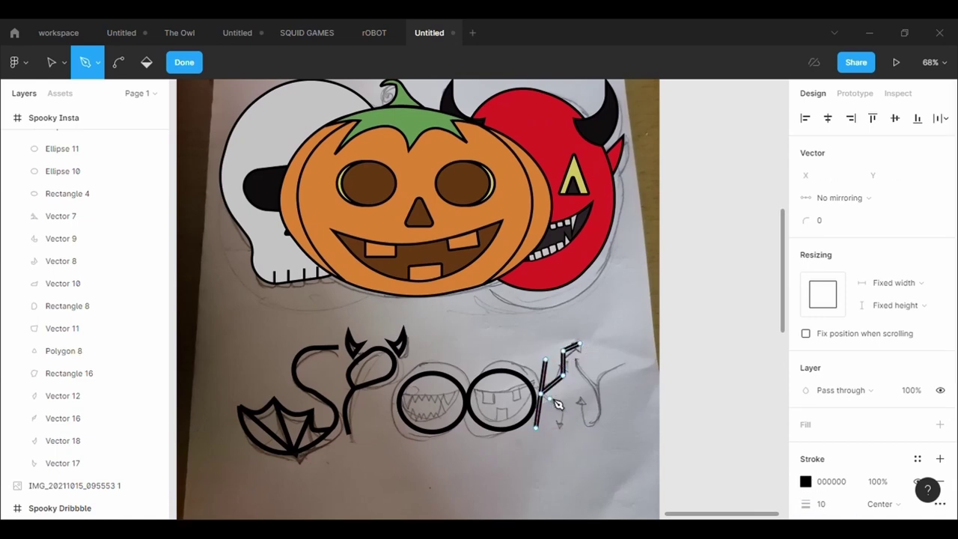
{"action": "key", "text": "Escape"}
{"action": "key", "text": "Return"}
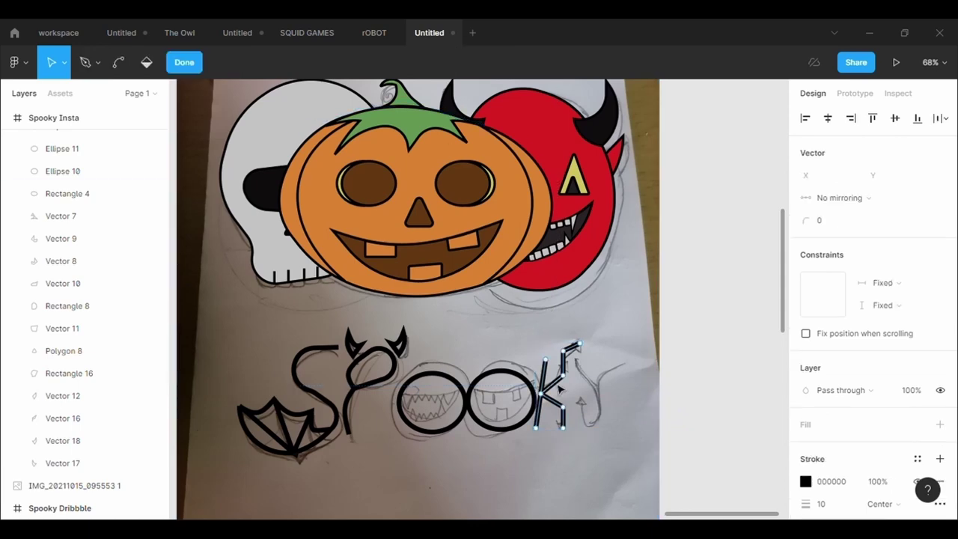
{"action": "key", "text": "Escape"}
Round off the corner point of the K path
{"action": "key", "text": "Return"}
{"action": "left_click", "coordinate": [834, 226]}
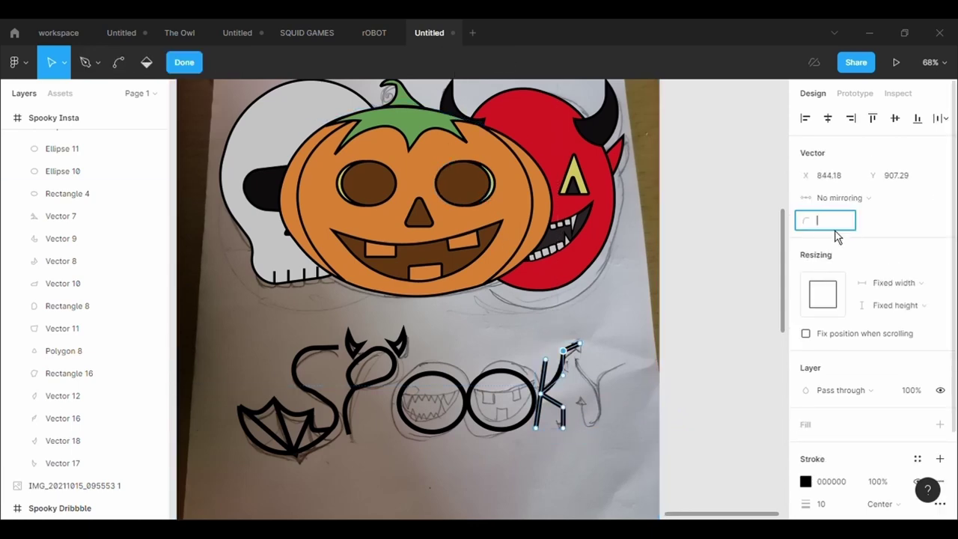
{"action": "left_click", "coordinate": [823, 221]}
{"action": "key", "text": "Escape"}
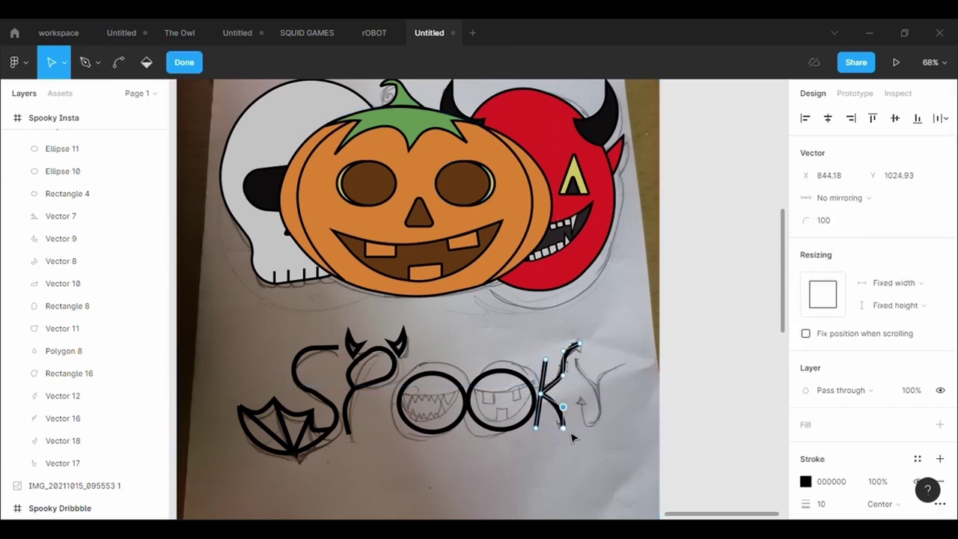
{"action": "key", "text": "Escape"}
Draw a flattened black polygon triangle as an arrowhead on the K
{"action": "left_click", "coordinate": [608, 450]}
{"action": "left_click", "coordinate": [131, 62]}
{"action": "left_click", "coordinate": [150, 166]}
{"action": "mouse_move", "coordinate": [569, 333]}
{"action": "left_mouse_down"}
{"action": "mouse_move", "coordinate": [600, 370]}
{"action": "mouse_move", "coordinate": [601, 350]}
{"action": "mouse_move", "coordinate": [592, 350]}
{"action": "left_mouse_up"}
{"action": "left_click", "coordinate": [806, 447]}
{"action": "left_click", "coordinate": [631, 324]}
{"action": "left_click", "coordinate": [577, 342]}
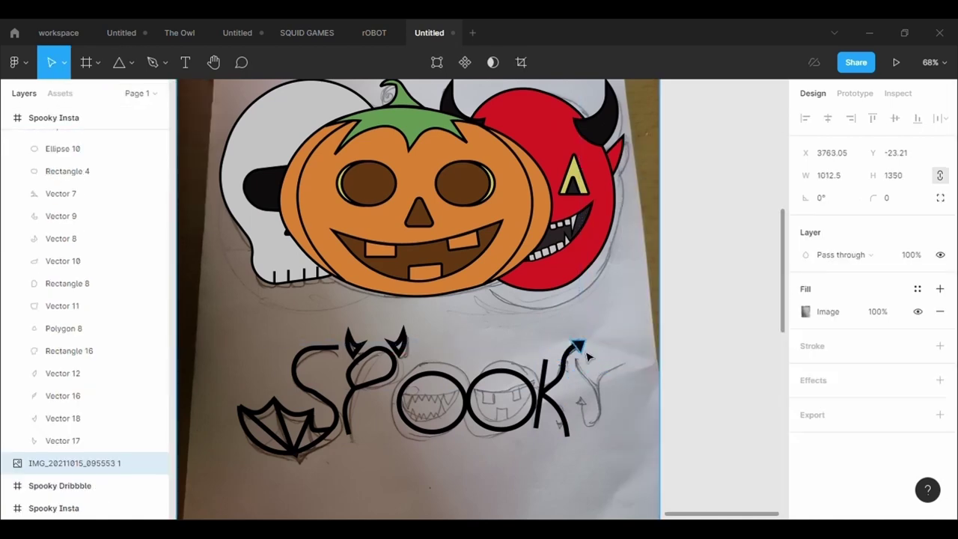
Copy the arrowhead to the bottom of the K
{"action": "left_click", "coordinate": [577, 343]}
{"action": "key", "text": "ctrl+c"}
{"action": "key", "text": "ctrl+v"}
{"action": "left_click_drag", "start_coordinate": [579, 346], "coordinate": [568, 434]}
{"action": "left_click", "coordinate": [621, 490]}
Pen-trace the Y and pull its bottom point down into a curly tail
{"action": "key", "text": "p"}
{"action": "left_click", "coordinate": [578, 361]}
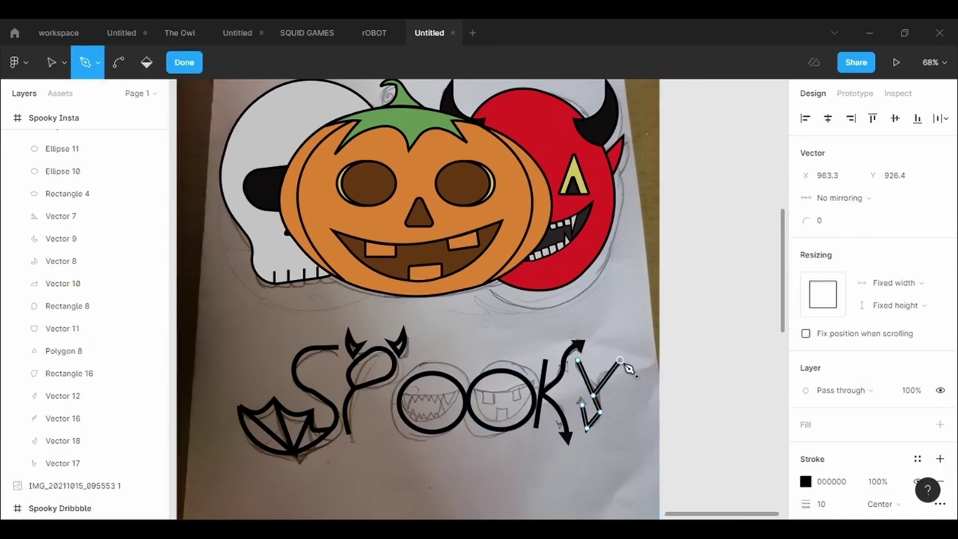
{"action": "key", "text": "Escape"}
{"action": "left_click", "coordinate": [823, 221]}
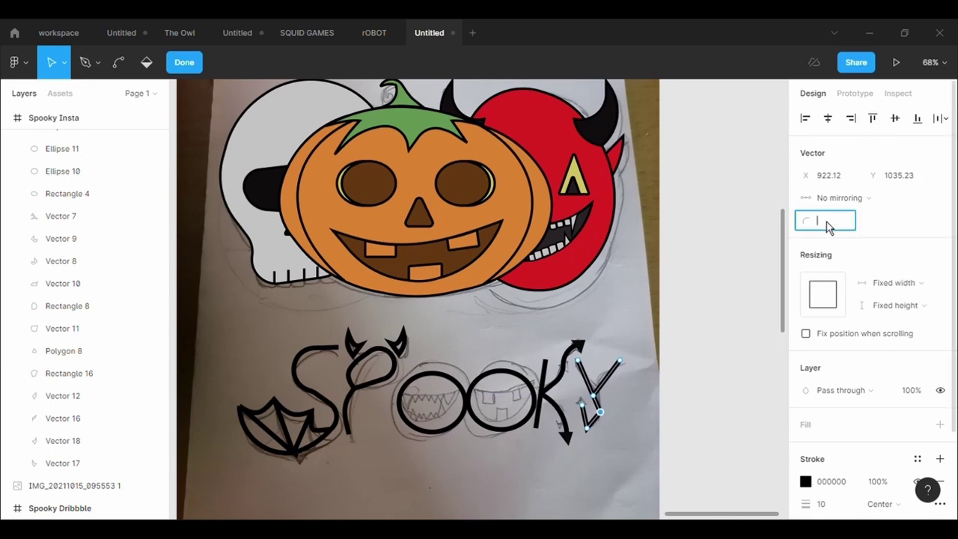
{"action": "type", "text": "100"}
{"action": "key", "text": "Tab"}
{"action": "left_click_drag", "start_coordinate": [587, 428], "coordinate": [590, 494]}
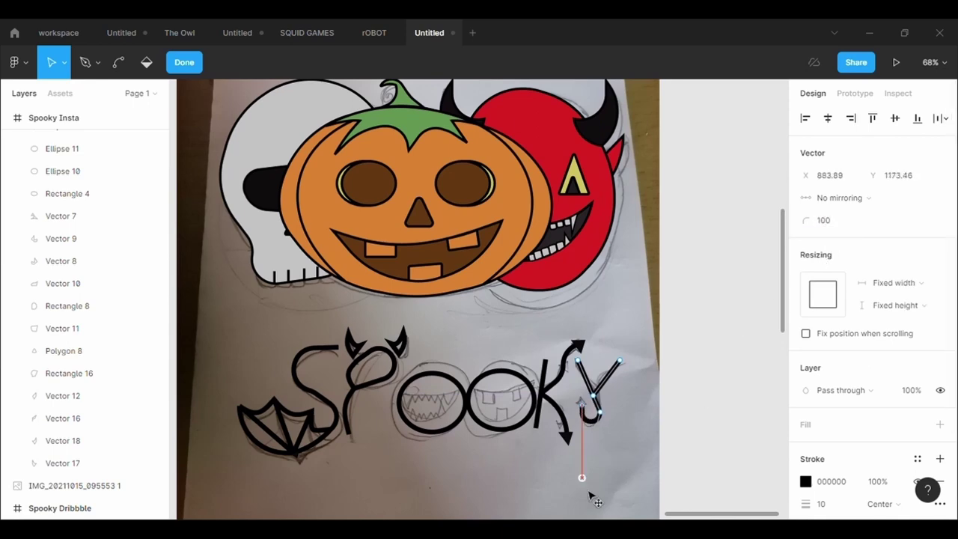
{"action": "key", "text": "ctrl"}
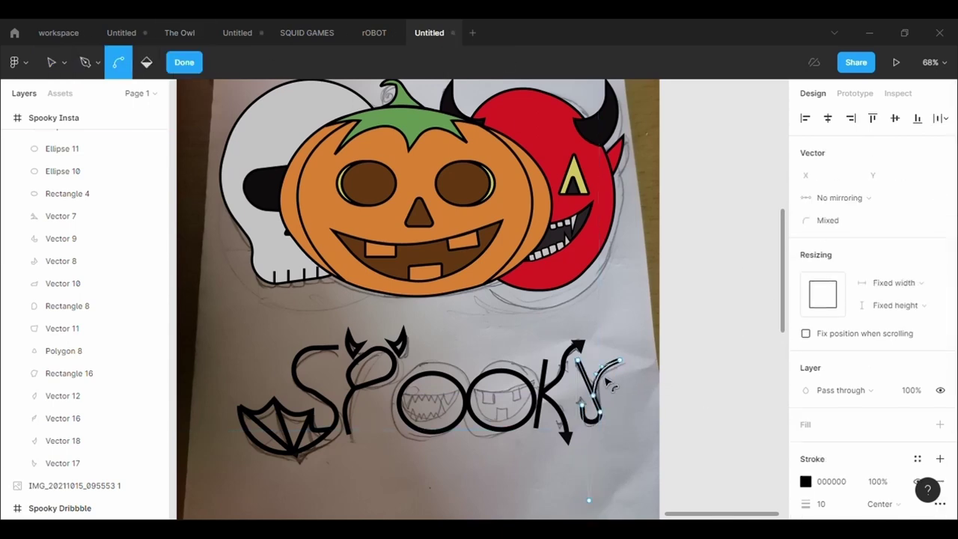
{"action": "key", "text": "Escape"}
Paste another arrowhead onto the Y and tilt it along the stem
{"action": "left_click", "coordinate": [572, 434]}
{"action": "key", "text": "ctrl+v"}
{"action": "mouse_move", "coordinate": [569, 439]}
{"action": "left_mouse_down"}
{"action": "mouse_move", "coordinate": [584, 433]}
{"action": "mouse_move", "coordinate": [580, 404]}
{"action": "left_mouse_up"}
{"action": "left_click", "coordinate": [613, 458]}
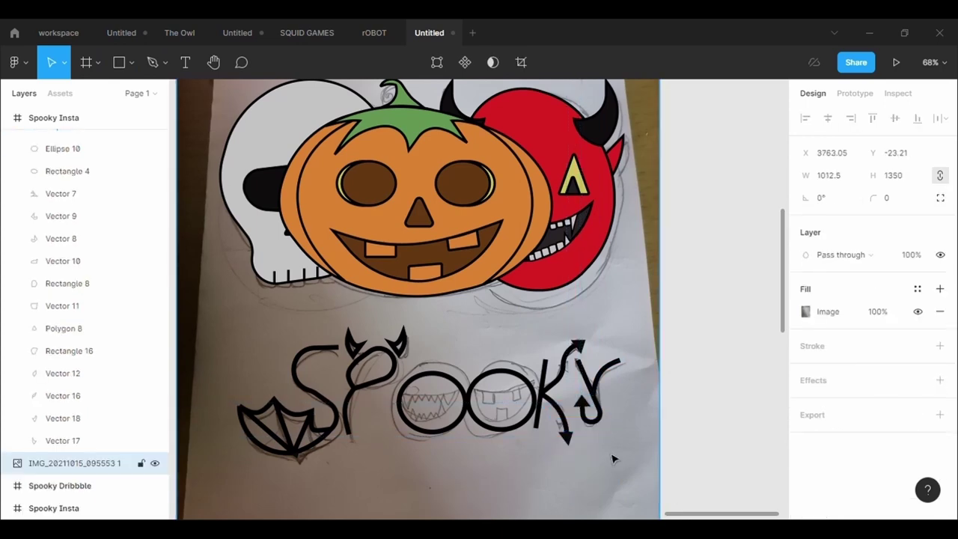
{"action": "scroll", "coordinate": [612, 458], "scroll_direction": "down", "scroll_amount": 5, "text": "ctrl"}
{"action": "right_click", "coordinate": [108, 468]}
Delete the reference photo and fill the Spooky Insta frame with purple 4750A1
{"action": "left_click", "coordinate": [500, 223]}
{"action": "key", "text": "Delete"}
{"action": "left_click", "coordinate": [417, 180]}
{"action": "left_click", "coordinate": [941, 424]}
{"action": "left_click", "coordinate": [805, 448]}
{"action": "left_click", "coordinate": [750, 268]}
{"action": "left_click_drag", "start_coordinate": [749, 268], "coordinate": [718, 238]}
{"action": "left_click", "coordinate": [775, 153]}
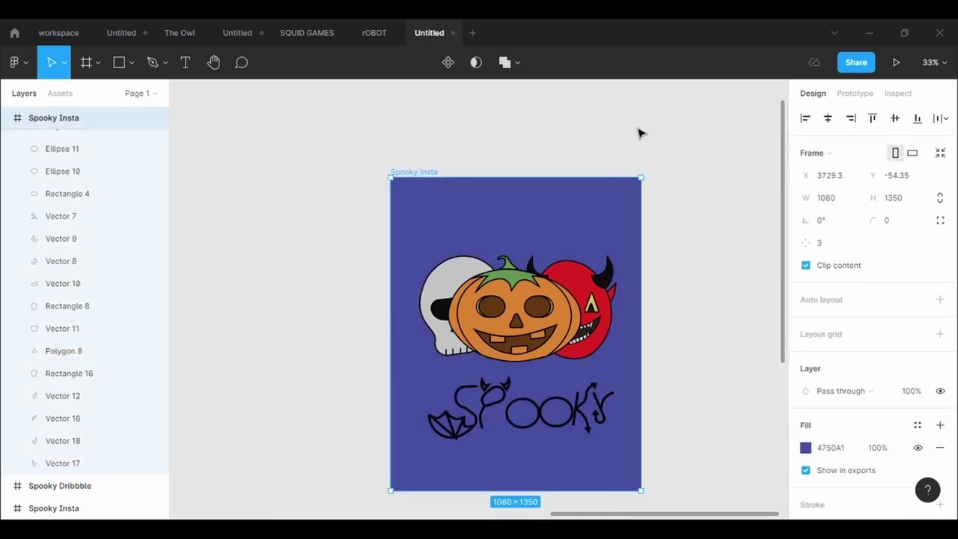